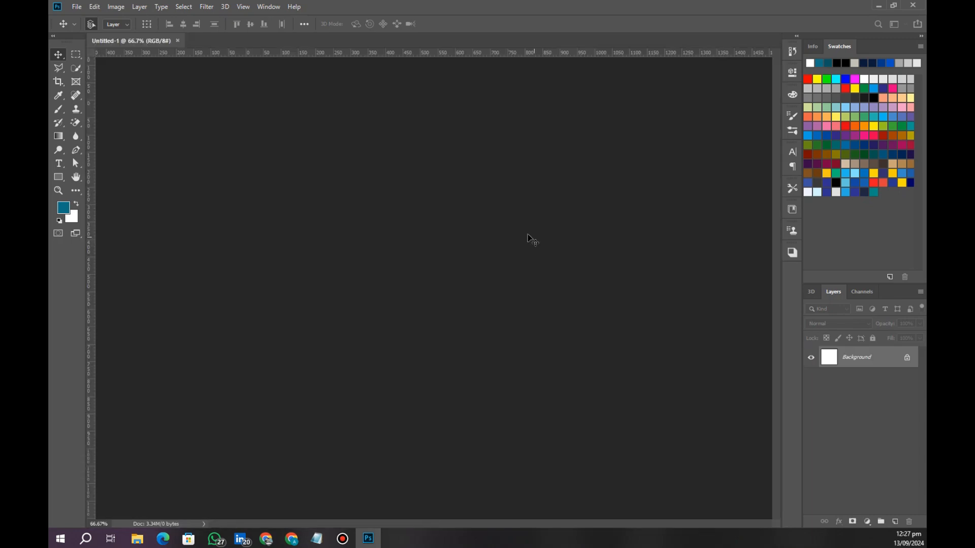
Add a solid color fill layer in light blue 97eeff above the background
{"action": "left_click", "coordinate": [867, 521]}
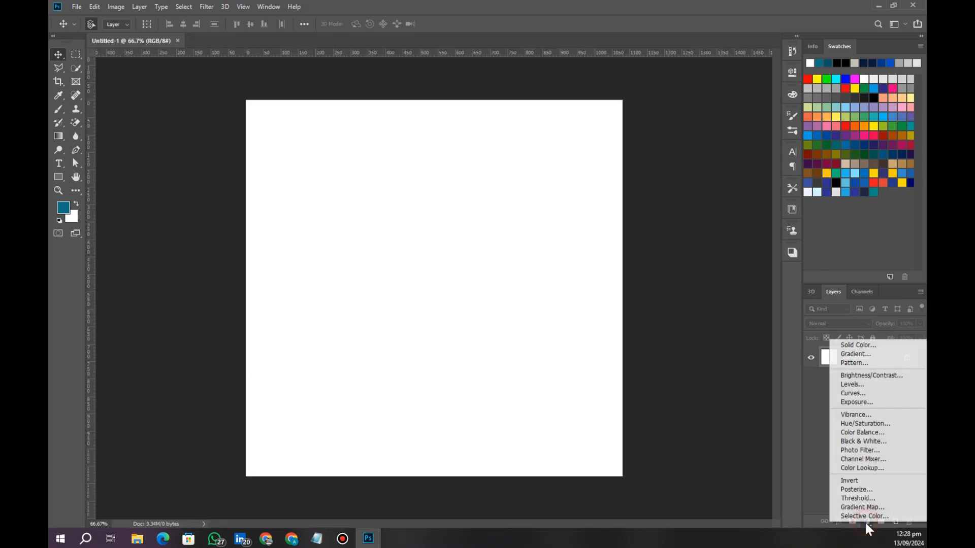
{"action": "left_click", "coordinate": [853, 342]}
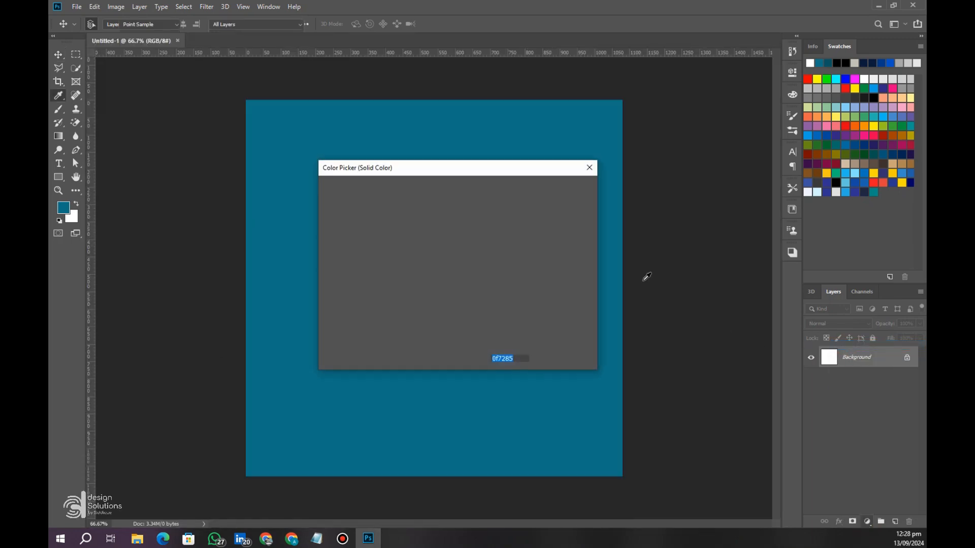
{"action": "left_click_drag", "start_coordinate": [419, 207], "coordinate": [378, 192]}
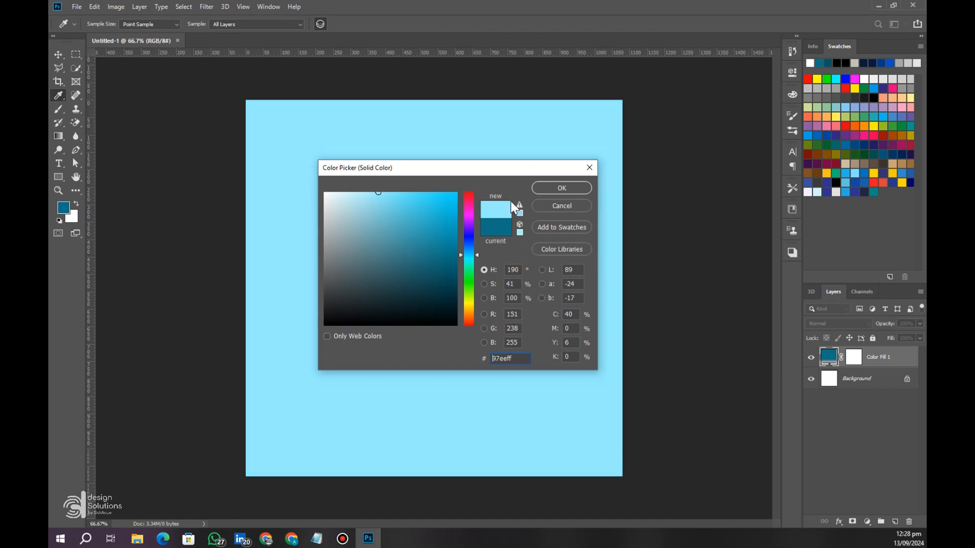
{"action": "left_click", "coordinate": [561, 188]}
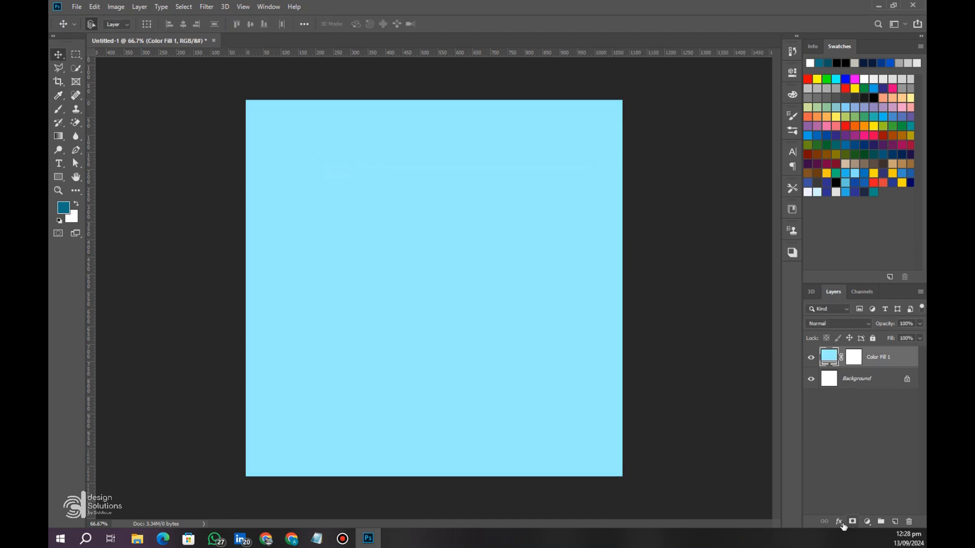
Add a Gradient Overlay effect to the color fill layer and open its gradient for editing
{"action": "left_click", "coordinate": [840, 522]}
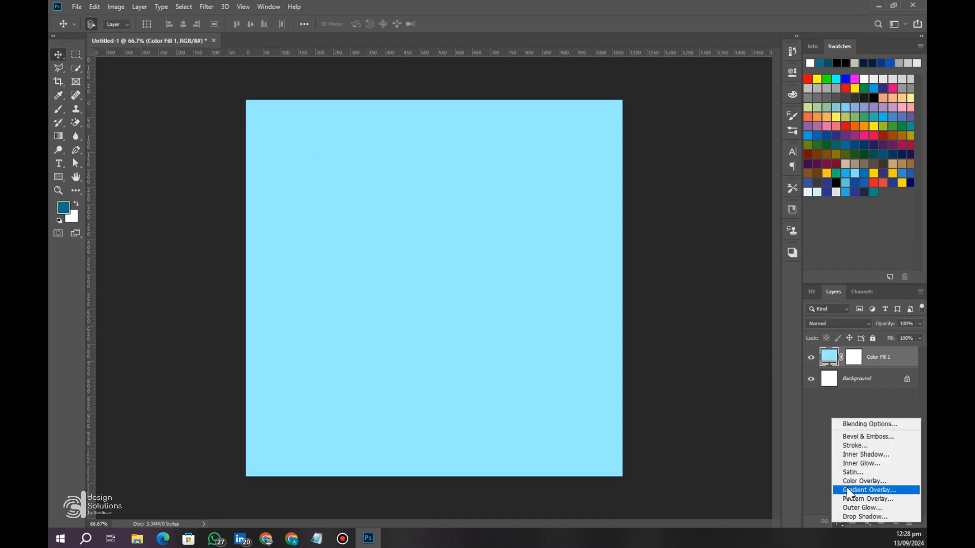
{"action": "left_click", "coordinate": [849, 491]}
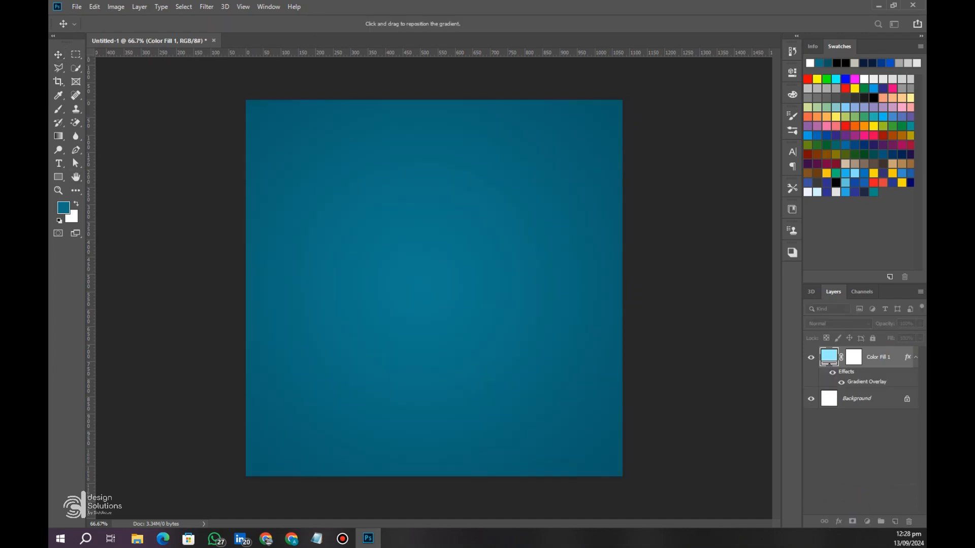
{"action": "left_click_drag", "start_coordinate": [172, 78], "coordinate": [384, 130]}
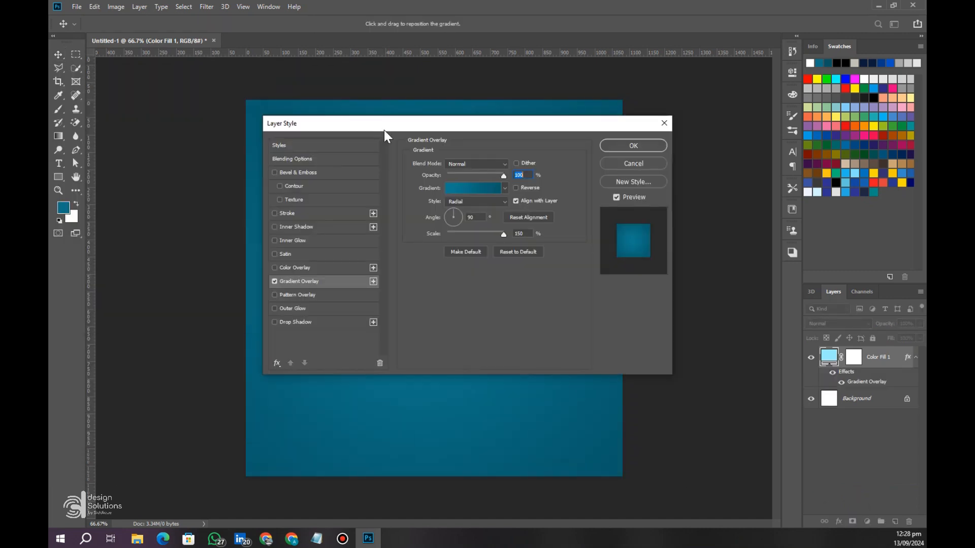
{"action": "left_click", "coordinate": [475, 191]}
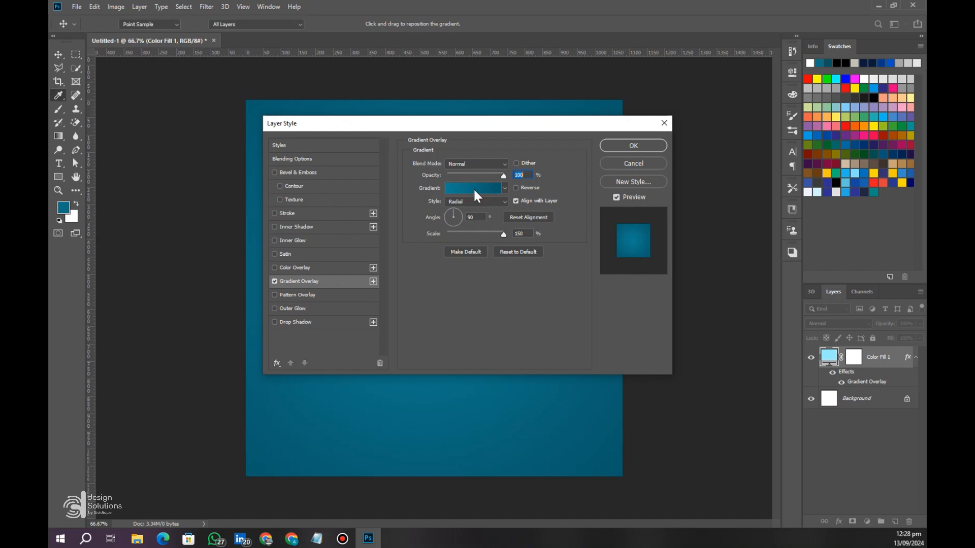
{"action": "left_click_drag", "start_coordinate": [103, 106], "coordinate": [298, 146]}
{"action": "left_click_drag", "start_coordinate": [401, 202], "coordinate": [399, 227]}
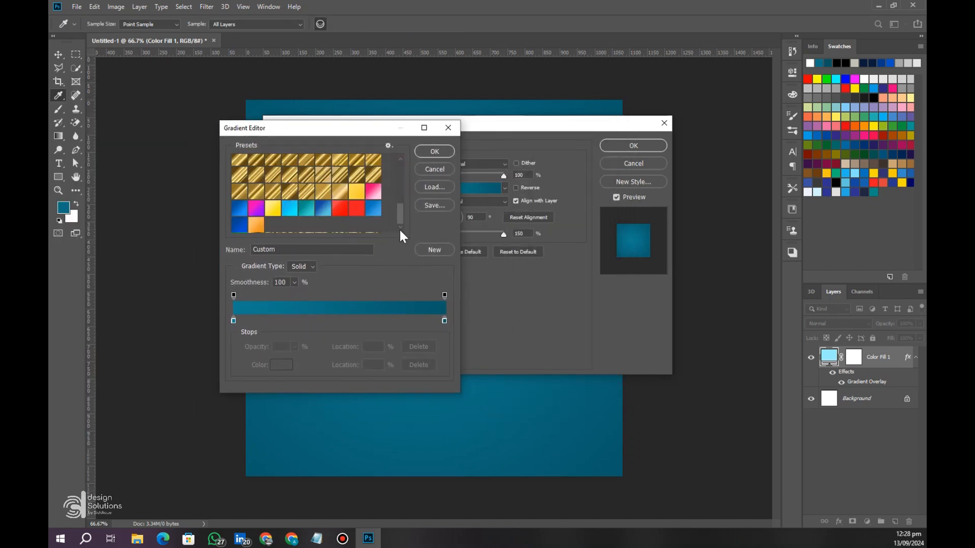
Set the gradient's end color stop to dark red #6F010C
{"action": "left_click", "coordinate": [444, 321]}
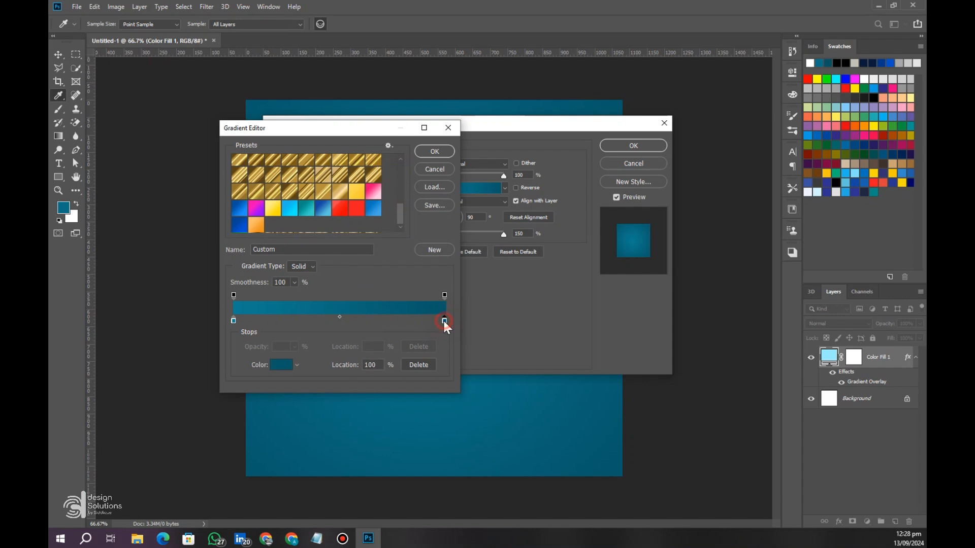
{"action": "double_click", "coordinate": [444, 321]}
{"action": "left_click", "coordinate": [443, 320]}
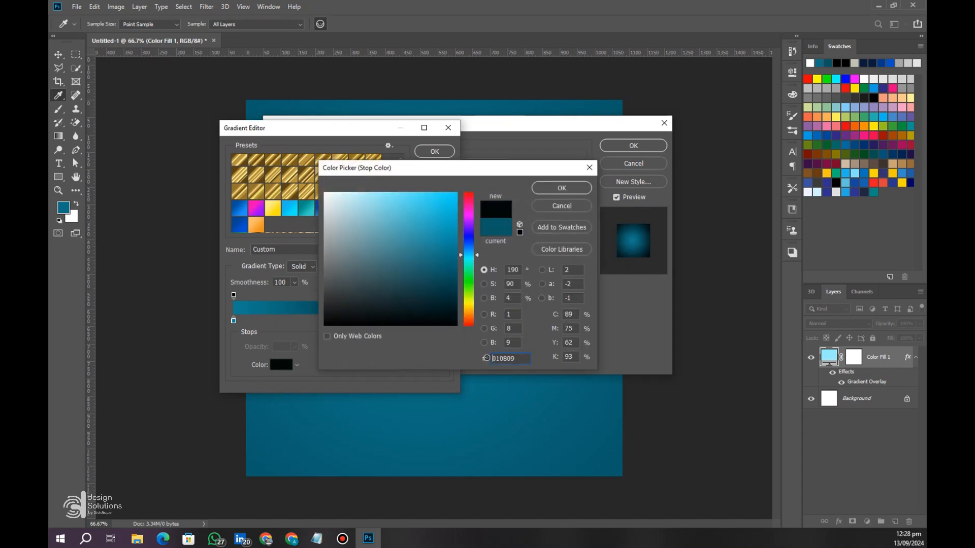
{"action": "left_click", "coordinate": [517, 358]}
{"action": "key", "text": "BackSpace"}
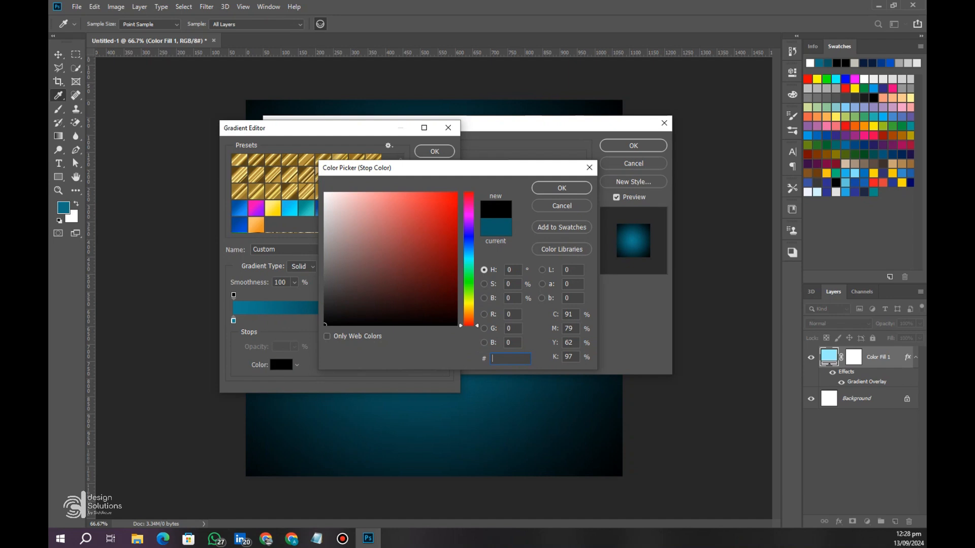
{"action": "key", "text": "alt+Tab"}
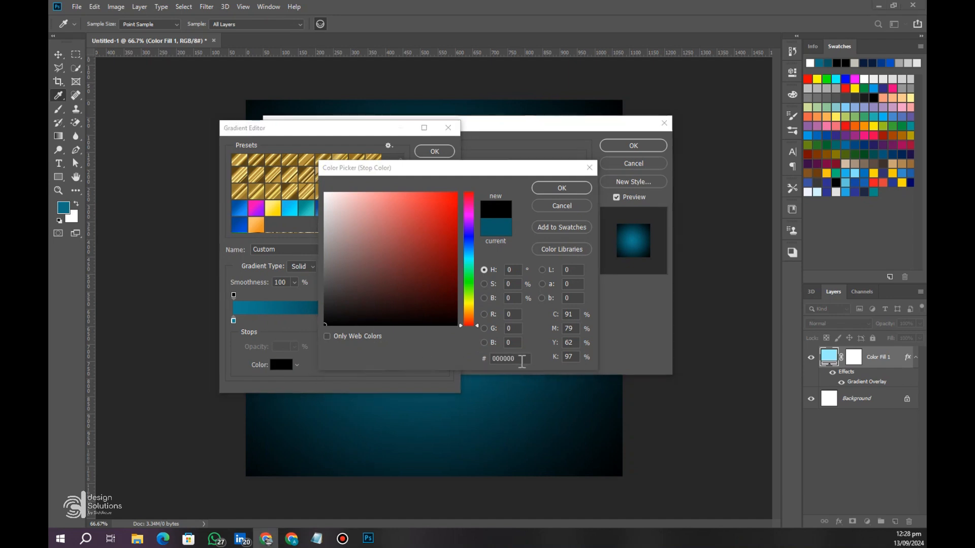
{"action": "left_click", "coordinate": [522, 359]}
{"action": "type", "text": "#6F010C"}
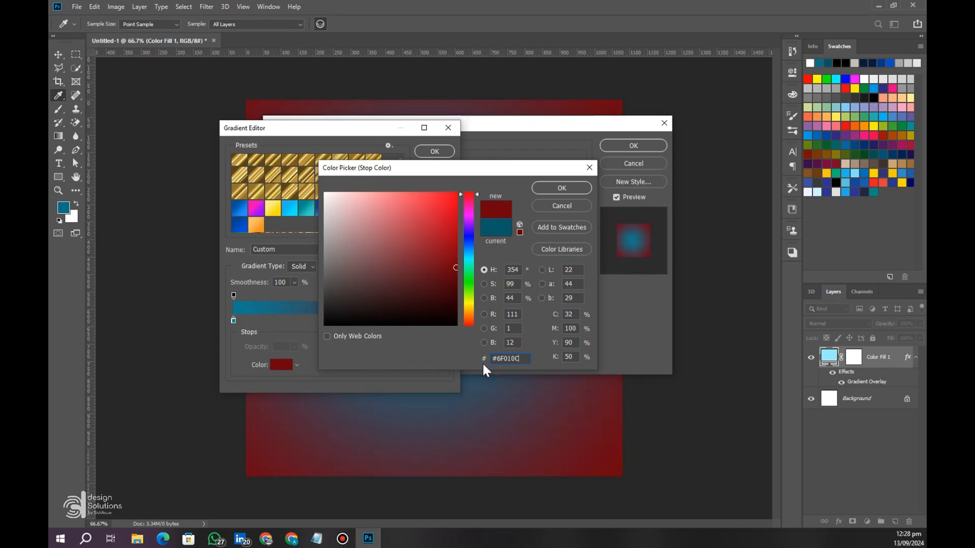
{"action": "left_click", "coordinate": [553, 188]}
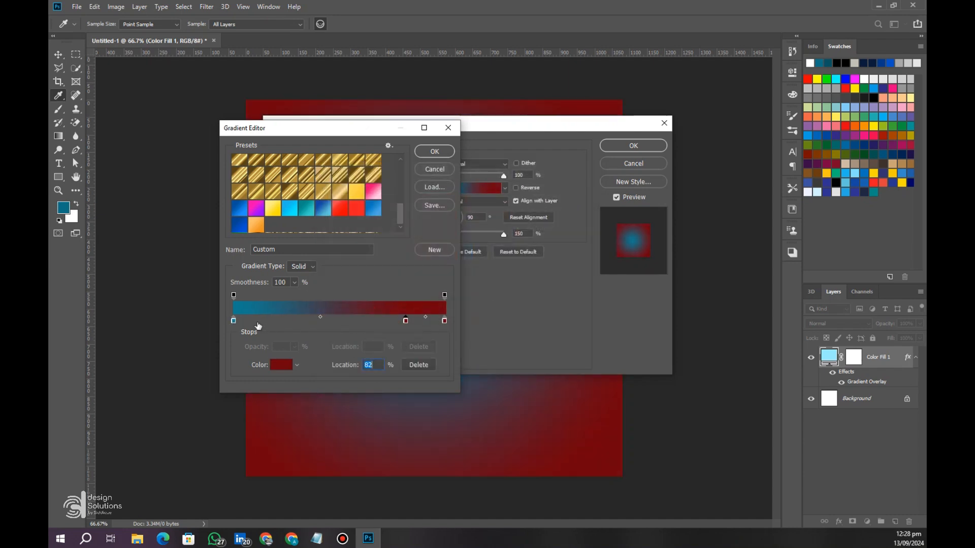
Replace the gradient's blue start stop with the extra dark red stop at location 0 and recolor it b70012
{"action": "left_click_drag", "start_coordinate": [233, 319], "coordinate": [238, 342]}
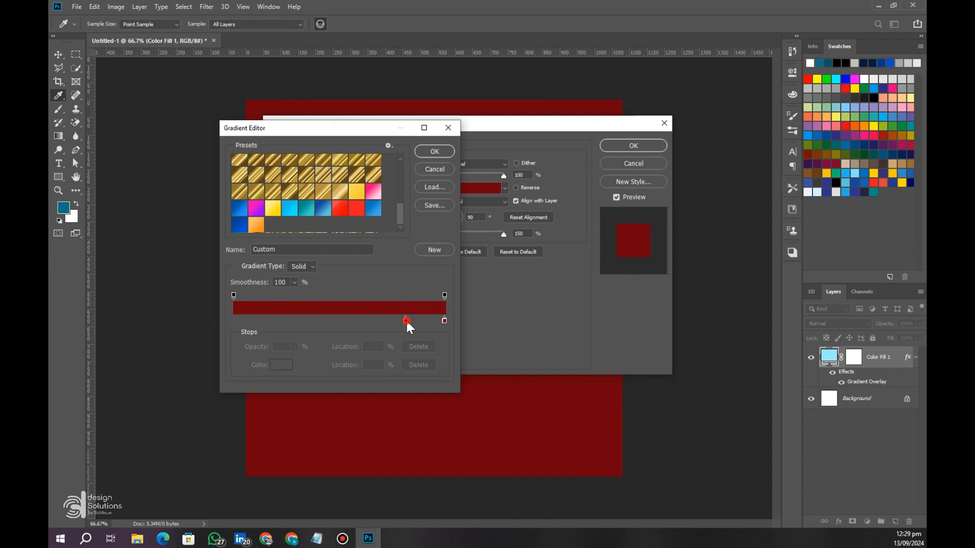
{"action": "left_click_drag", "start_coordinate": [405, 321], "coordinate": [219, 323]}
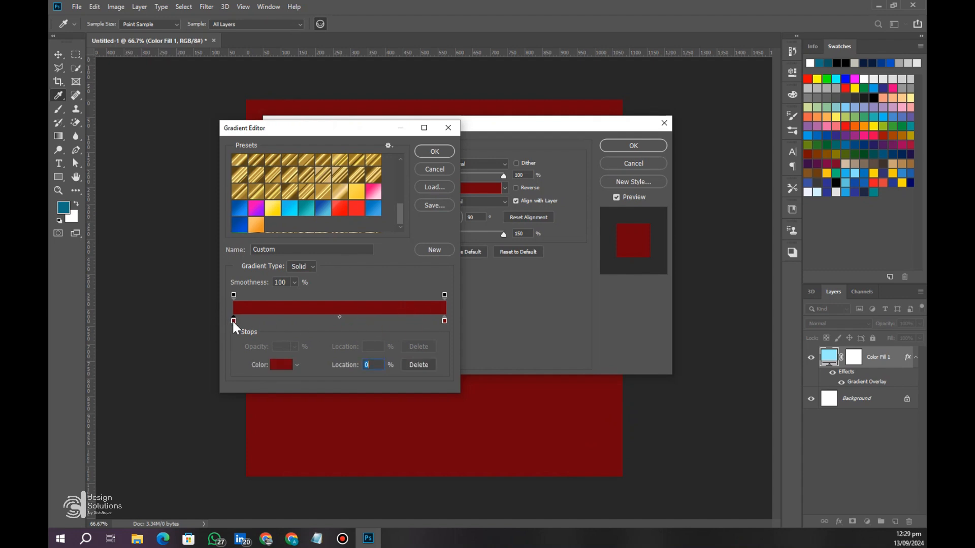
{"action": "double_click", "coordinate": [233, 320]}
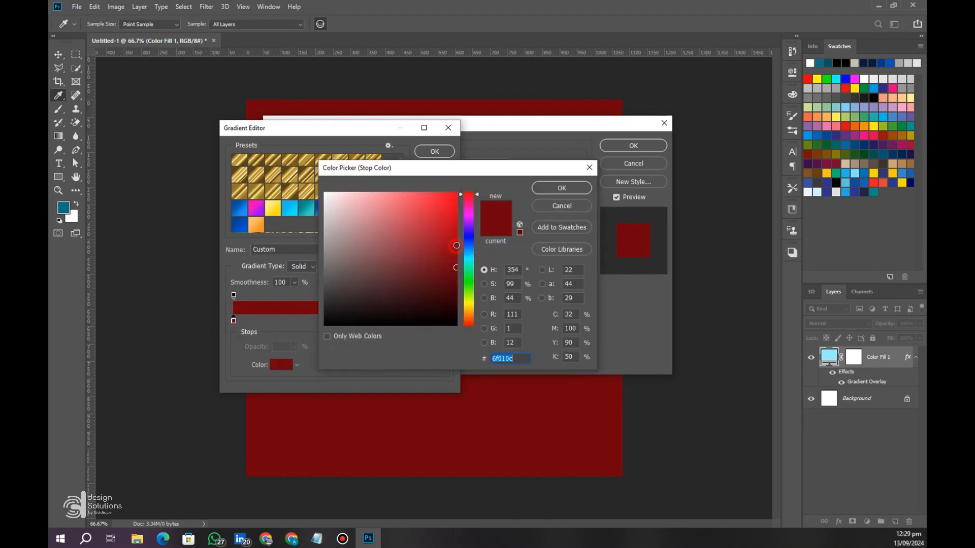
{"action": "left_click_drag", "start_coordinate": [456, 245], "coordinate": [457, 228]}
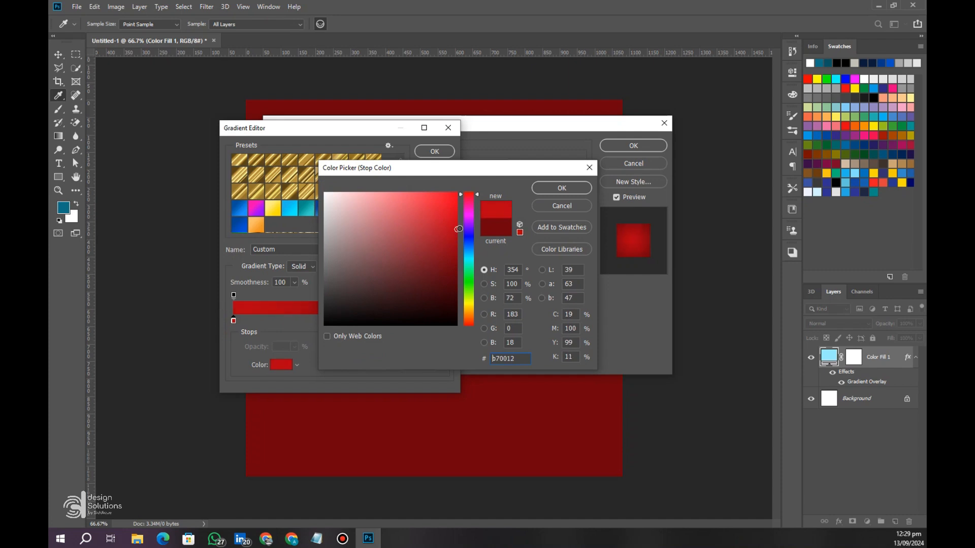
{"action": "left_click", "coordinate": [558, 188]}
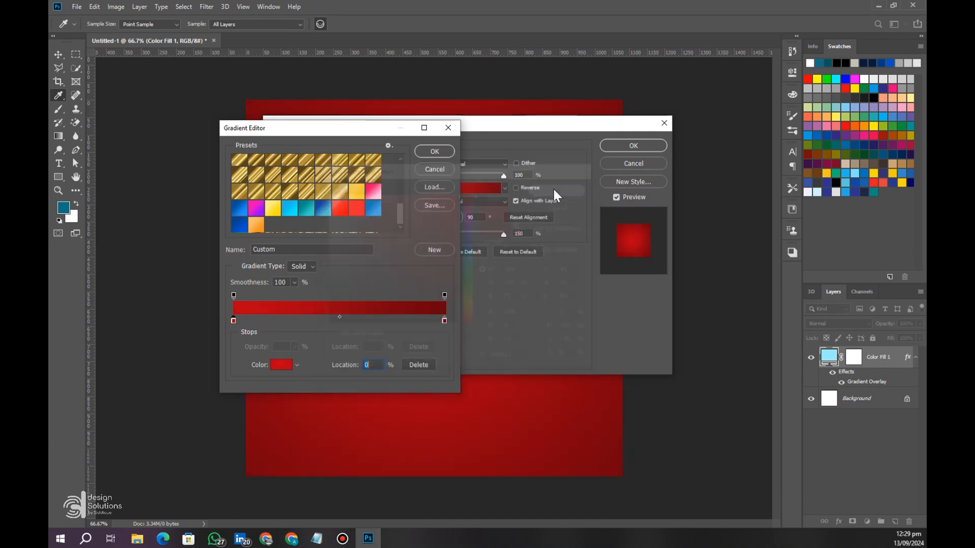
{"action": "left_click", "coordinate": [447, 151]}
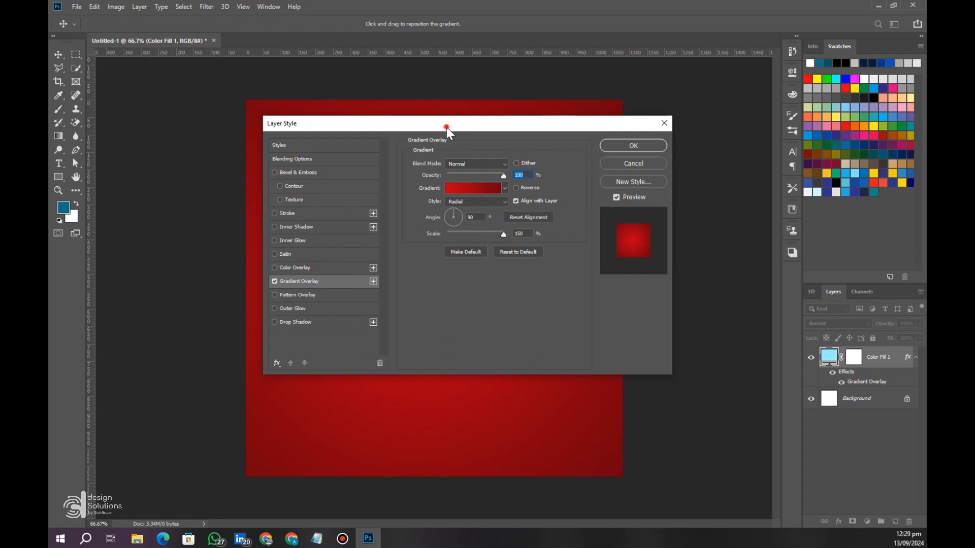
Reduce the gradient overlay's scale to 98% and apply the layer style
{"action": "left_click_drag", "start_coordinate": [446, 127], "coordinate": [665, 145]}
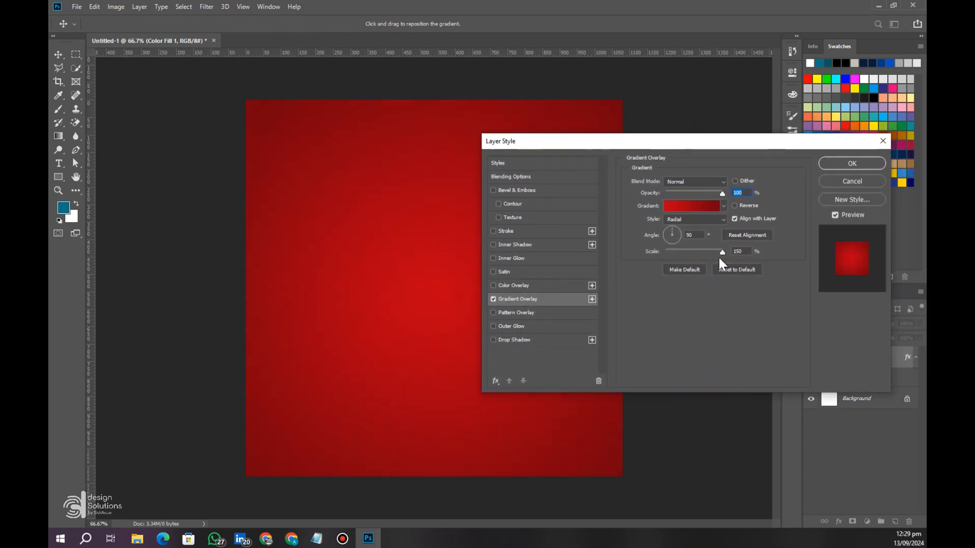
{"action": "left_click_drag", "start_coordinate": [719, 254], "coordinate": [698, 253]}
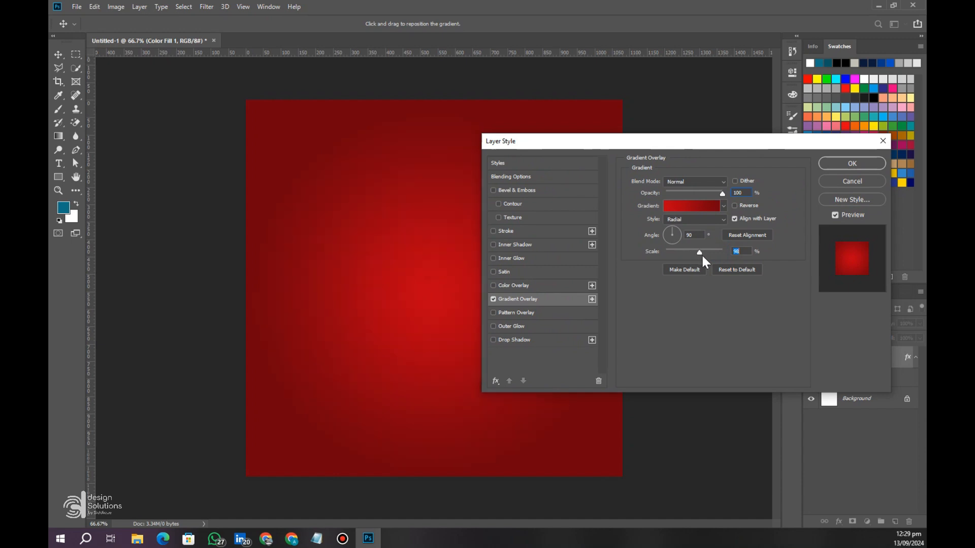
{"action": "left_click_drag", "start_coordinate": [726, 140], "coordinate": [699, 143]}
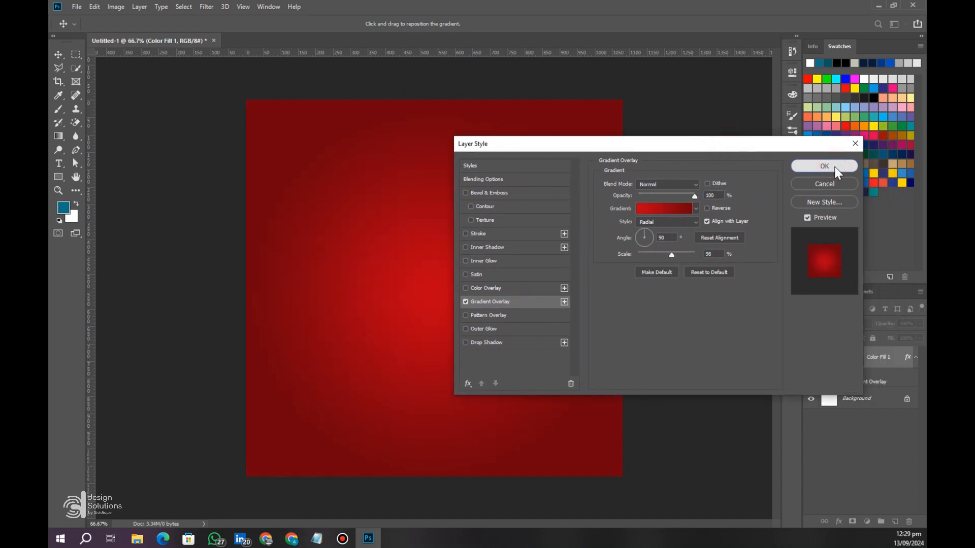
{"action": "left_click", "coordinate": [835, 171]}
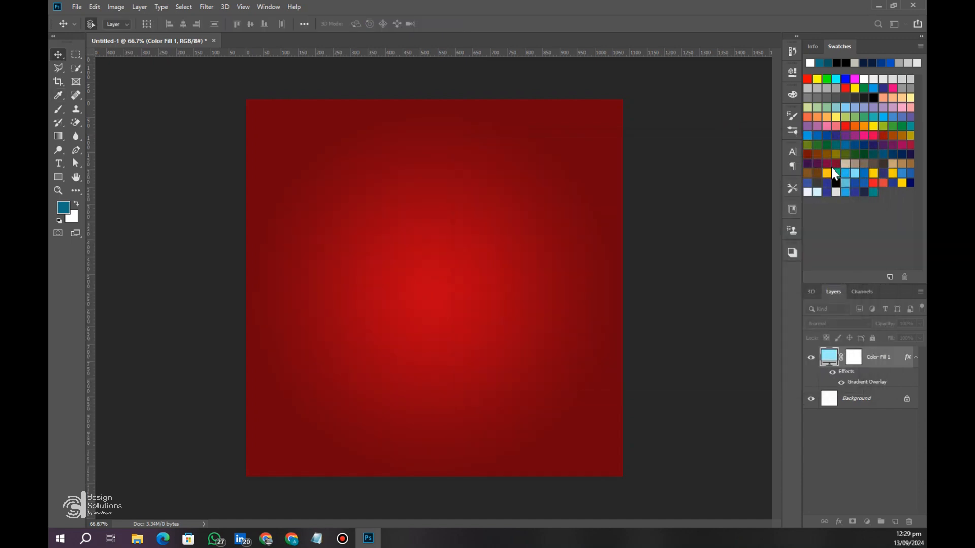
Place the burger image from the Downloads folder as an embedded object in the document
{"action": "left_click", "coordinate": [80, 6]}
{"action": "left_click", "coordinate": [115, 197]}
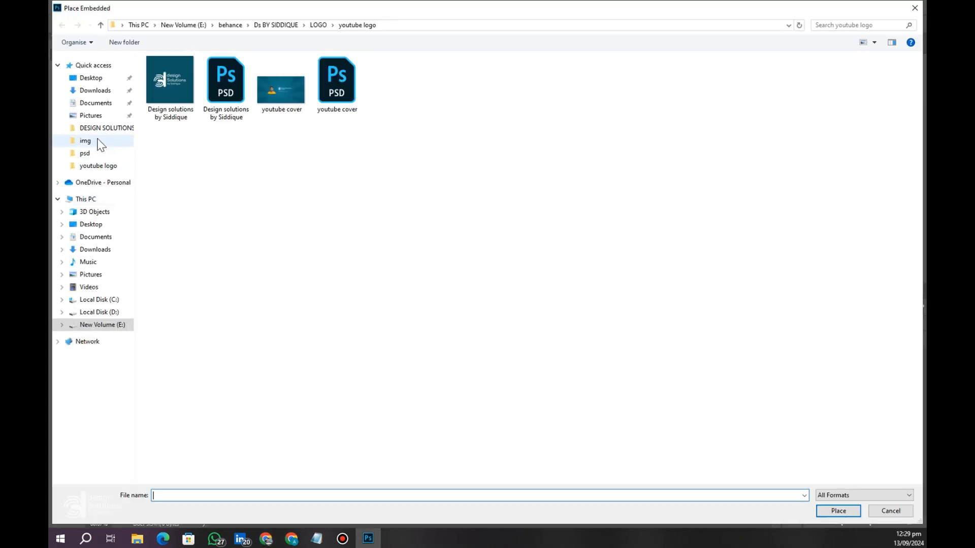
{"action": "left_click", "coordinate": [95, 93]}
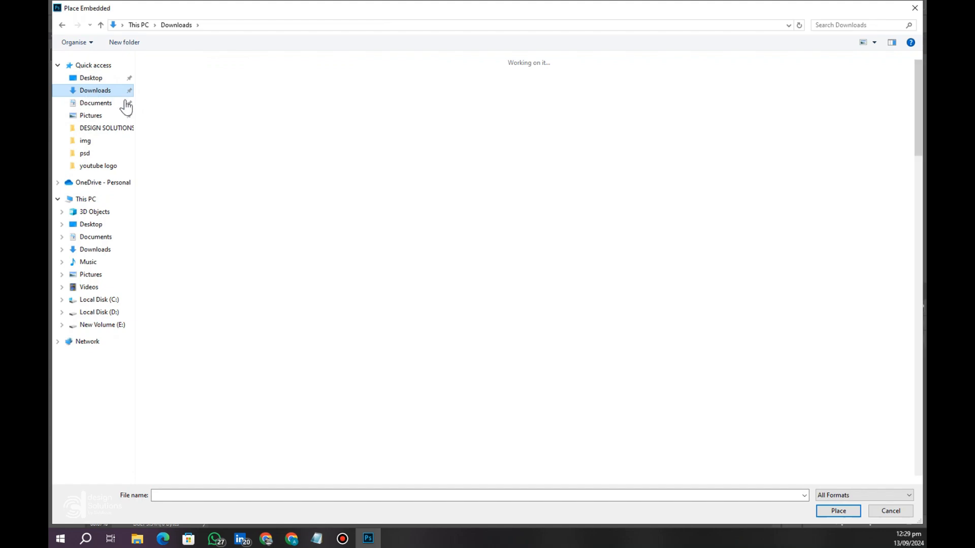
{"action": "left_click", "coordinate": [171, 90]}
{"action": "left_click", "coordinate": [833, 511]}
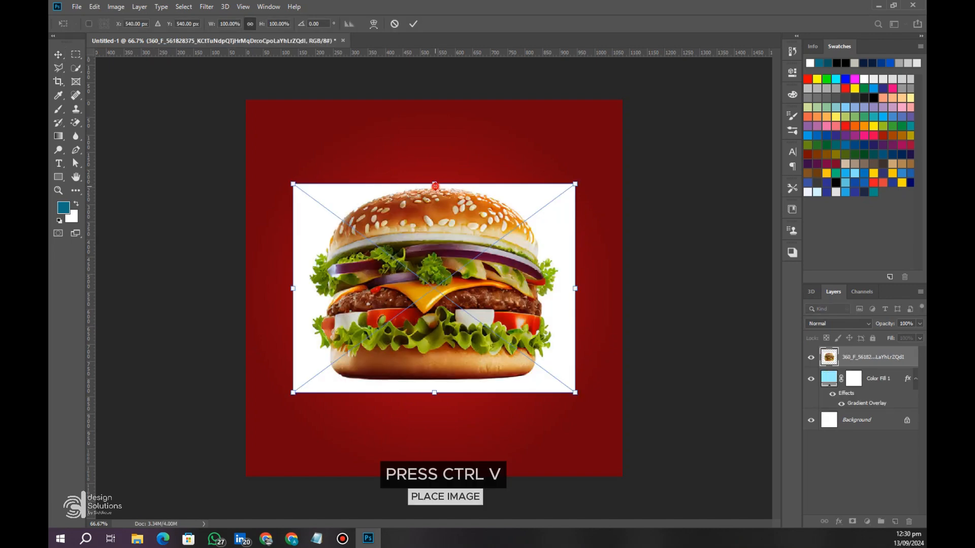
Enlarge the placed burger image to 103.5% and commit the placement
{"action": "left_click_drag", "start_coordinate": [434, 183], "coordinate": [434, 175]}
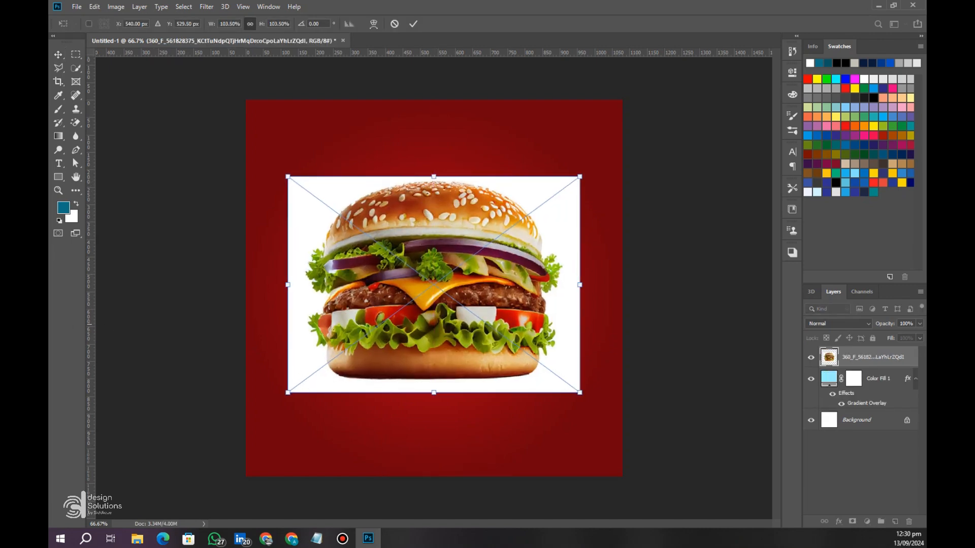
{"action": "key", "text": "alt+Tab"}
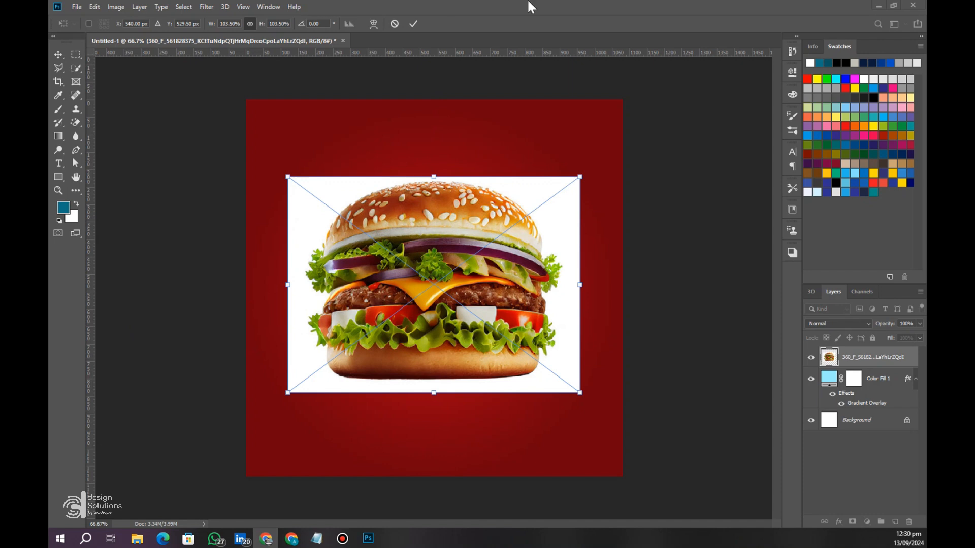
{"action": "left_click", "coordinate": [415, 23]}
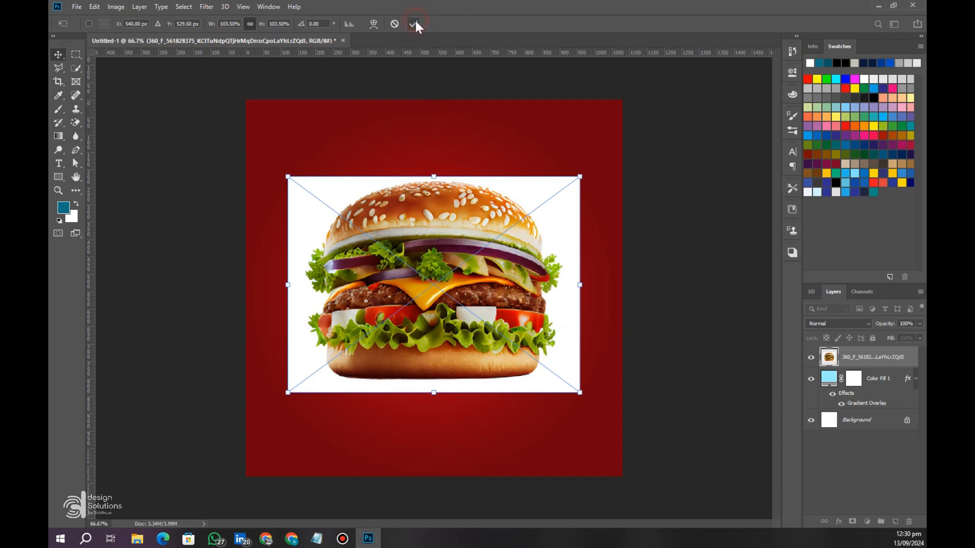
{"action": "left_click", "coordinate": [415, 23]}
Erase the white background around the burger with the Magic Eraser at a tolerance of 30
{"action": "key", "text": "e"}
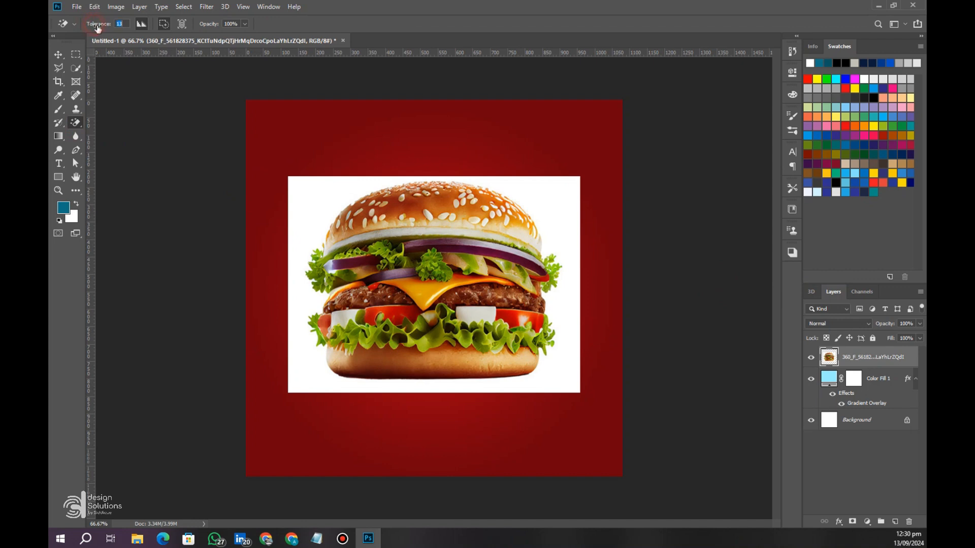
{"action": "left_click", "coordinate": [310, 187]}
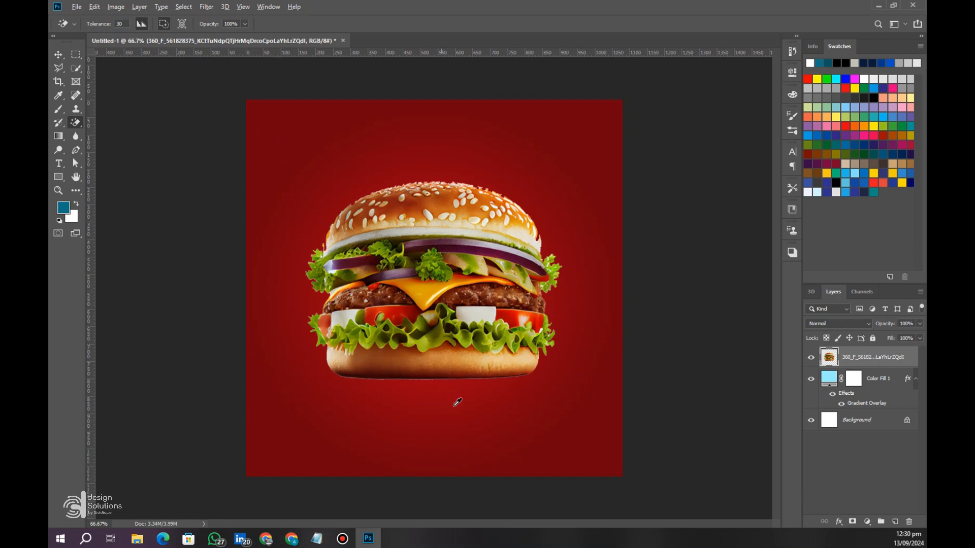
Add a layer mask to the burger layer and ready the Brush tool for cleaning the bottom bun's edge
{"action": "scroll", "coordinate": [456, 403], "scroll_direction": "up", "scroll_amount": 3, "text": "alt"}
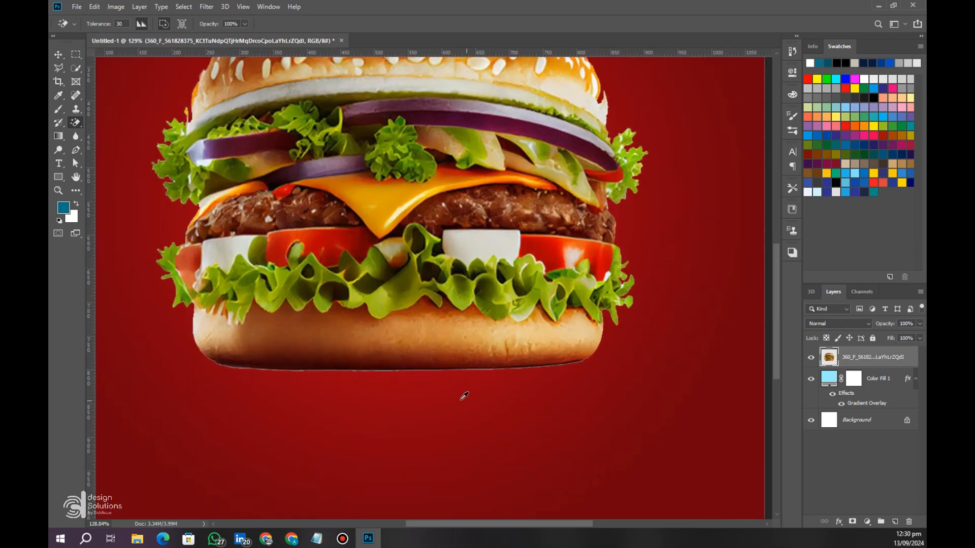
{"action": "right_click", "coordinate": [78, 126]}
{"action": "left_click", "coordinate": [110, 123]}
{"action": "left_click", "coordinate": [58, 109]}
{"action": "left_click", "coordinate": [852, 521]}
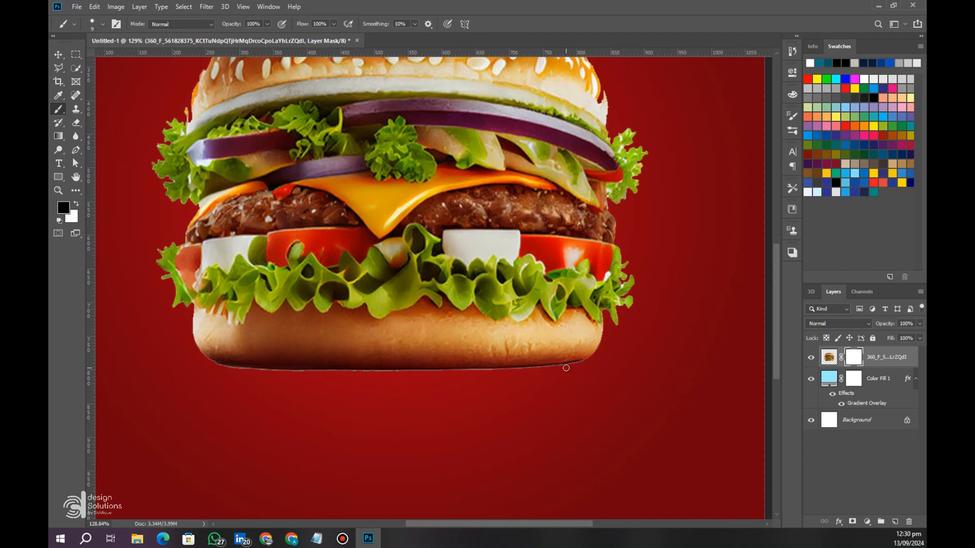
Mask out the dark line beneath the bottom bun by painting black inside a rectangular selection, then remove the selection
{"action": "key", "text": "bracketright"}
{"action": "key", "text": "bracketright"}
{"action": "key", "text": "bracketright"}
{"action": "key", "text": "bracketright"}
{"action": "key", "text": "bracketright"}
{"action": "key", "text": "bracketright"}
{"action": "key", "text": "bracketright"}
{"action": "key", "text": "bracketright"}
{"action": "key", "text": "bracketright"}
{"action": "key", "text": "bracketleft"}
{"action": "key", "text": "bracketleft"}
{"action": "key", "text": "bracketleft"}
{"action": "key", "text": "bracketleft"}
{"action": "key", "text": "m"}
{"action": "mouse_move", "coordinate": [218, 371]}
{"action": "left_mouse_down"}
{"action": "mouse_move", "coordinate": [601, 417]}
{"action": "mouse_move", "coordinate": [571, 399]}
{"action": "left_mouse_up"}
{"action": "key", "text": "b"}
{"action": "mouse_move", "coordinate": [228, 390]}
{"action": "left_mouse_down"}
{"action": "mouse_move", "coordinate": [483, 386]}
{"action": "mouse_move", "coordinate": [520, 344]}
{"action": "mouse_move", "coordinate": [451, 389]}
{"action": "mouse_move", "coordinate": [347, 395]}
{"action": "mouse_move", "coordinate": [571, 387]}
{"action": "left_mouse_up"}
{"action": "left_click", "coordinate": [75, 56]}
{"action": "key", "text": "ctrl+d"}
{"action": "scroll", "coordinate": [233, 409], "scroll_direction": "down", "scroll_amount": 6}
{"action": "scroll", "coordinate": [462, 383], "scroll_direction": "up", "scroll_amount": 1}
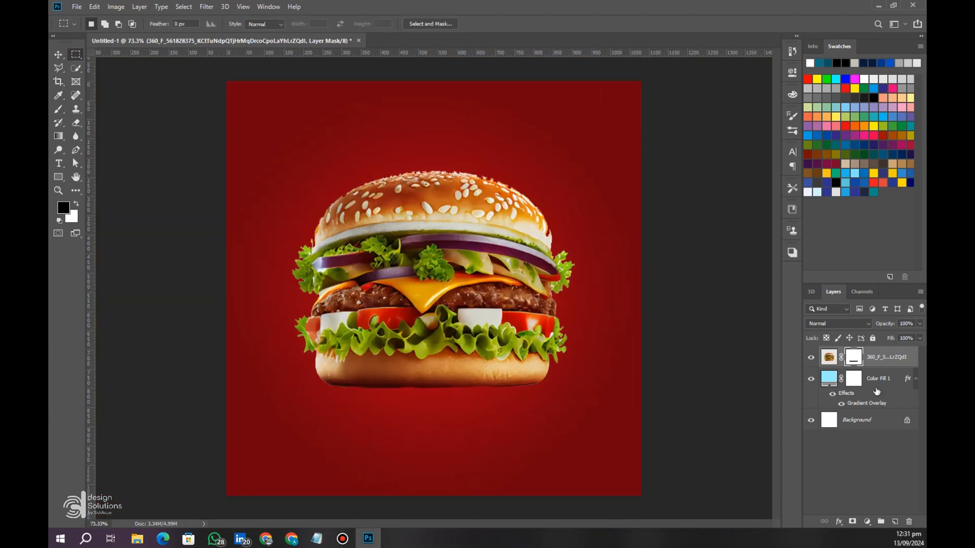
Scale the burger layer down to about 76% and move it down to the poster's lower centre
{"action": "key", "text": "ctrl+t"}
{"action": "left_click_drag", "start_coordinate": [433, 171], "coordinate": [435, 224]}
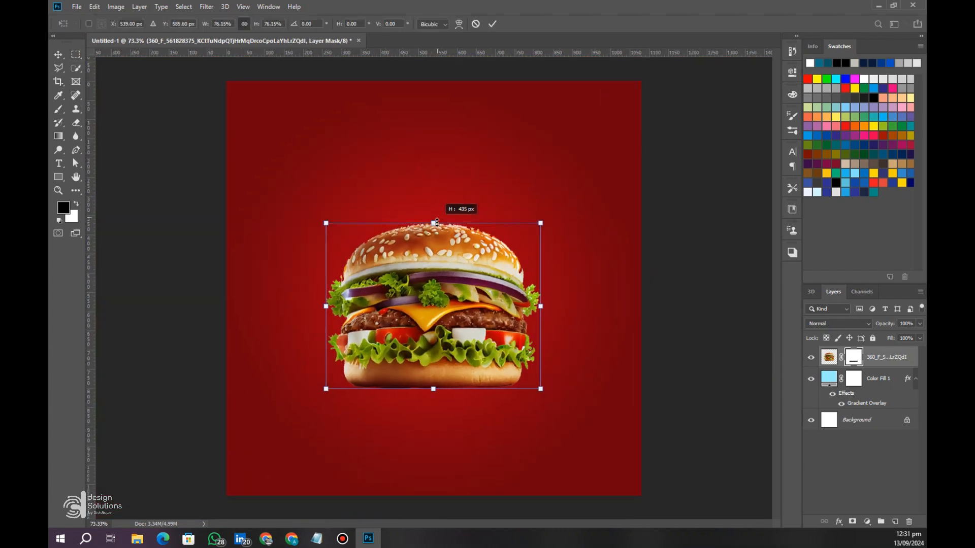
{"action": "left_click_drag", "start_coordinate": [442, 288], "coordinate": [443, 305]}
{"action": "left_click", "coordinate": [492, 24]}
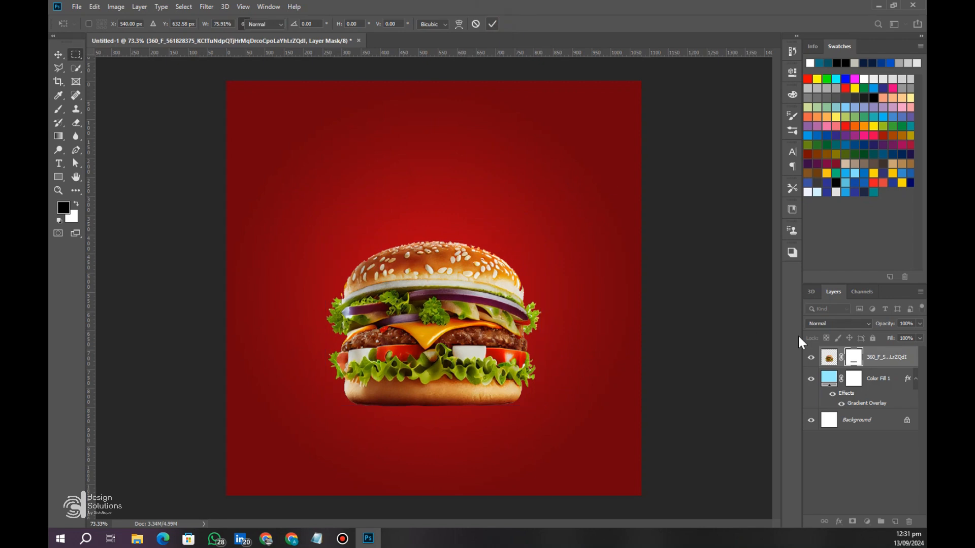
Change the dark end stop of the Color Fill layer's Gradient Overlay to a deeper dark red and apply the layer style
{"action": "left_click", "coordinate": [858, 404]}
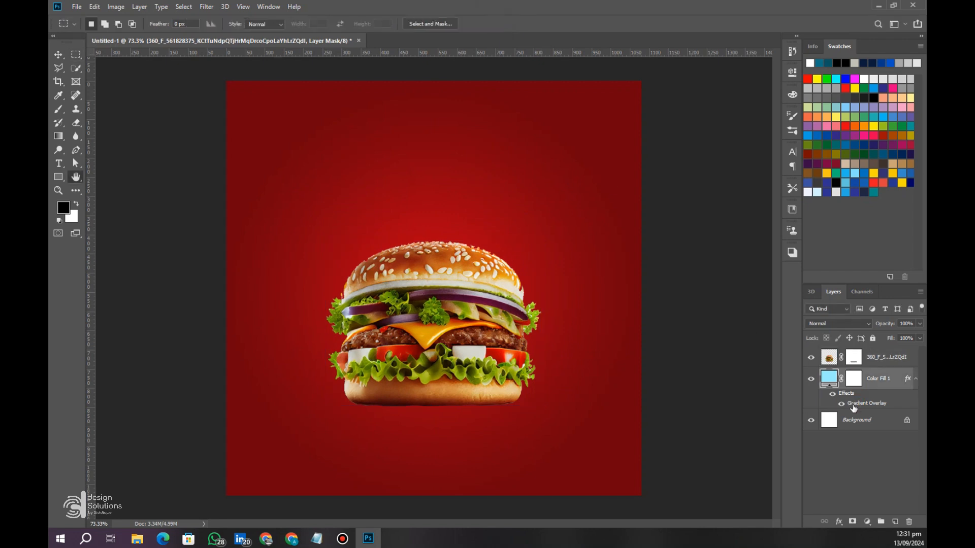
{"action": "double_click", "coordinate": [856, 404]}
{"action": "left_click", "coordinate": [724, 190]}
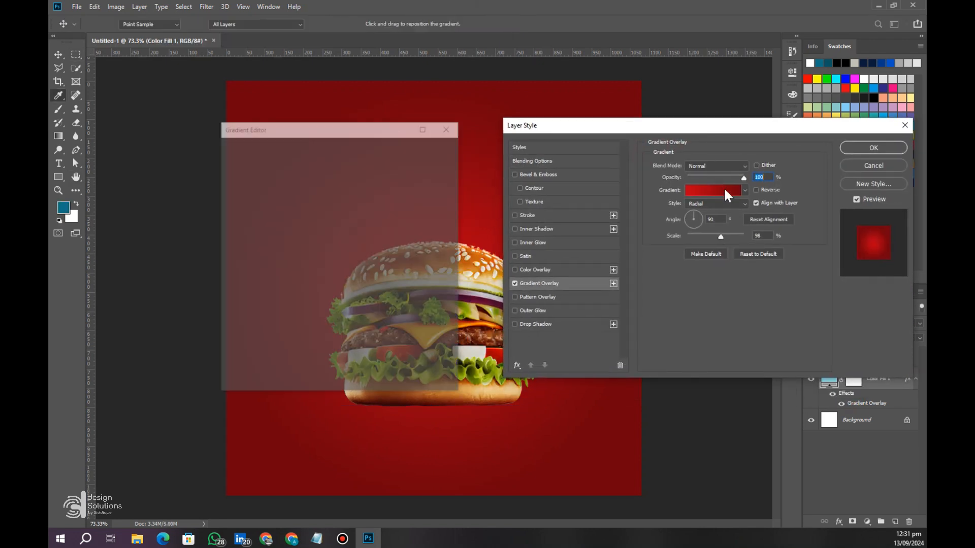
{"action": "double_click", "coordinate": [444, 320]}
{"action": "left_click", "coordinate": [457, 289]}
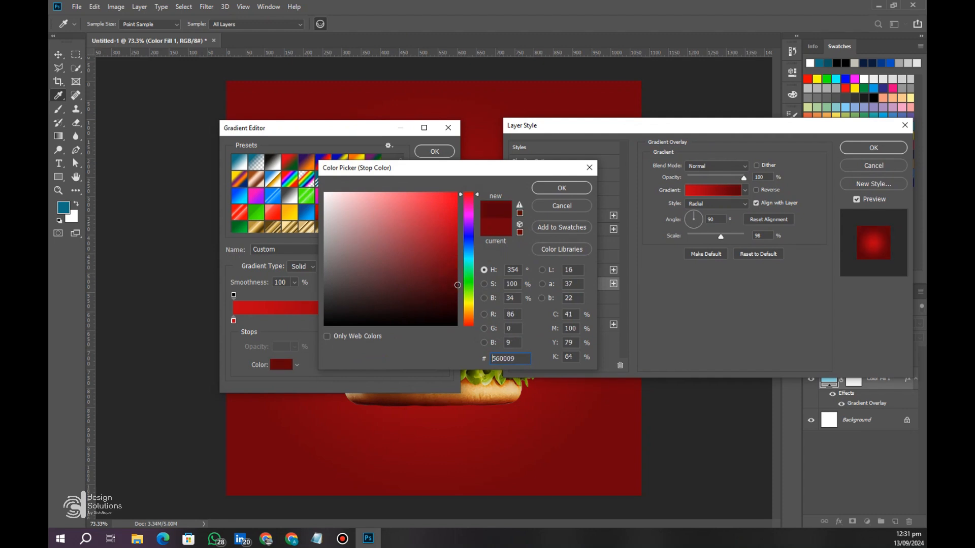
{"action": "left_click_drag", "start_coordinate": [453, 286], "coordinate": [458, 280]}
{"action": "left_click", "coordinate": [561, 188]}
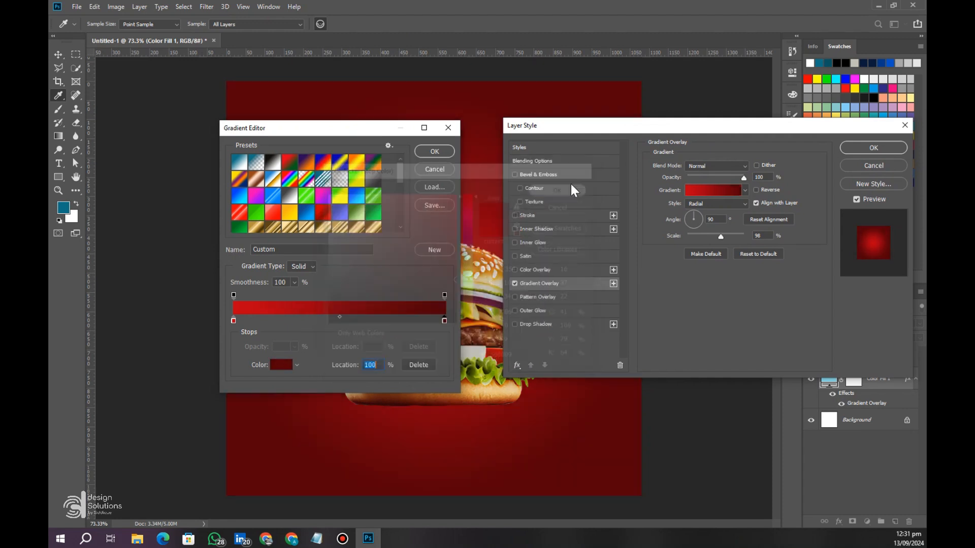
{"action": "left_click", "coordinate": [435, 151]}
{"action": "left_click", "coordinate": [828, 150]}
{"action": "key", "text": "m"}
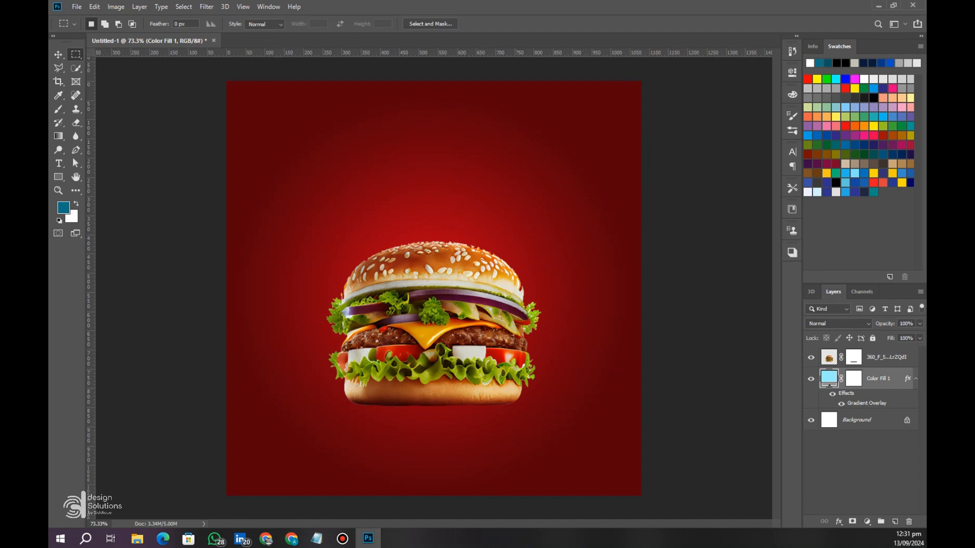
Set the elliptical brush's hardness to 2%, reset the colours to black and white, and add an empty layer below the burger
{"action": "key", "text": "b"}
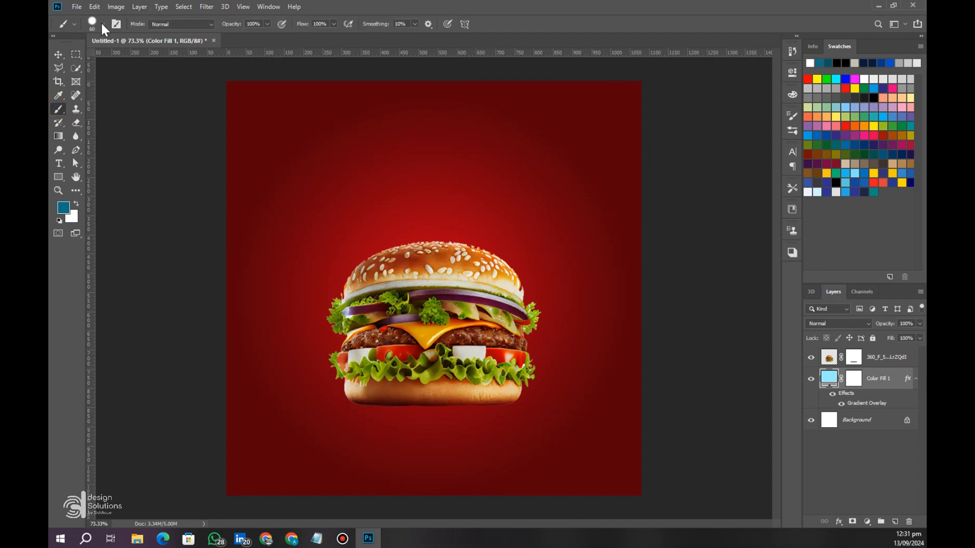
{"action": "left_click", "coordinate": [102, 23]}
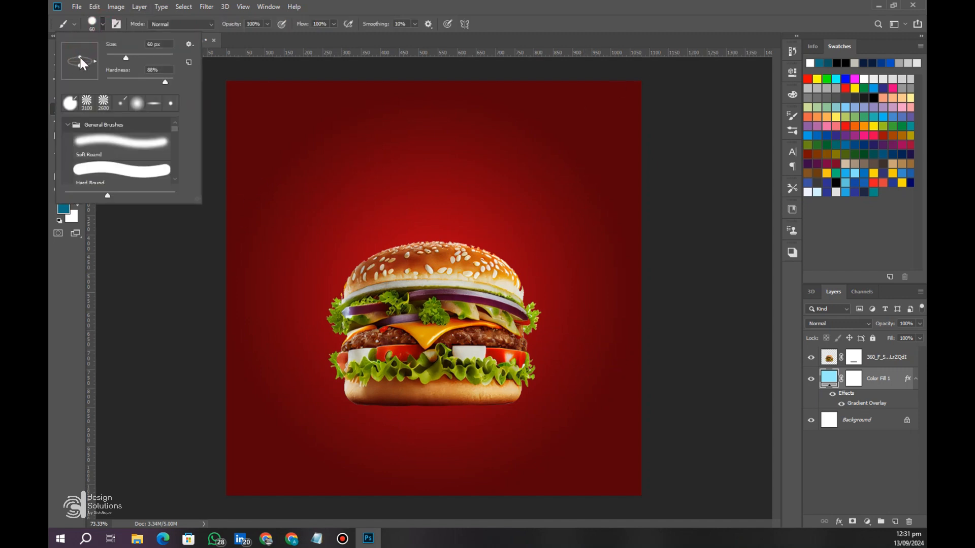
{"action": "left_click_drag", "start_coordinate": [110, 80], "coordinate": [108, 80]}
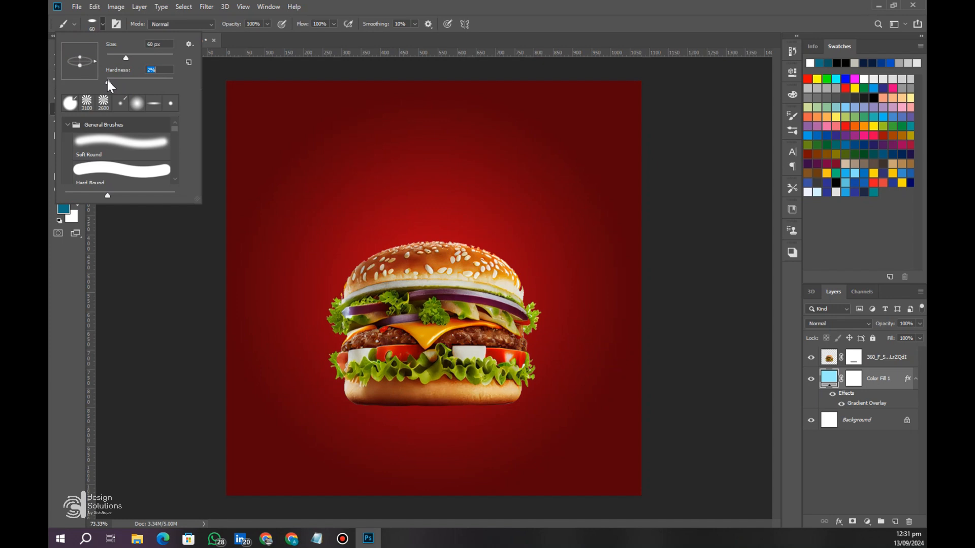
{"action": "left_click", "coordinate": [113, 23]}
{"action": "left_click", "coordinate": [59, 220]}
{"action": "left_click", "coordinate": [896, 518]}
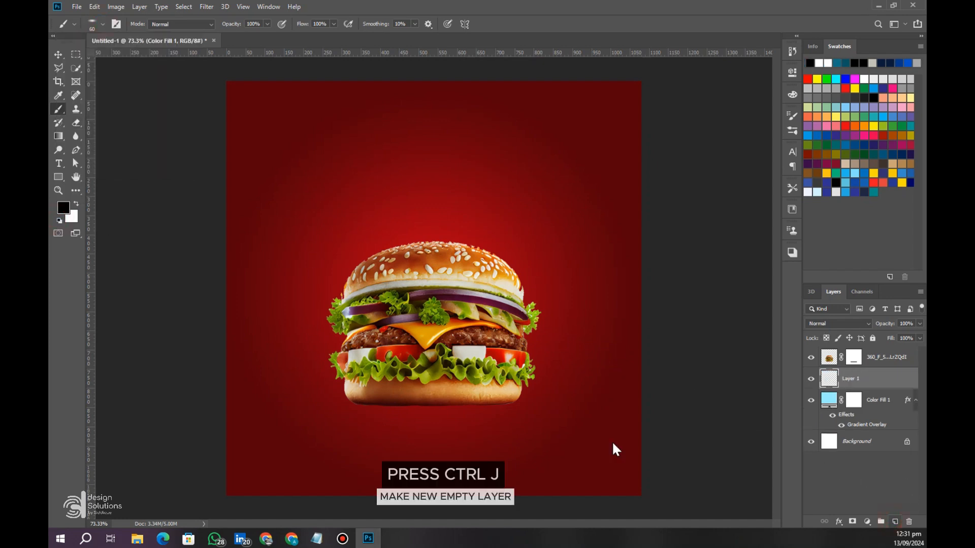
Paint a soft black elliptical shadow under the burger on the new layer with a brush of about 700 px
{"action": "key", "text": "bracketright"}
{"action": "key", "text": "bracketright"}
{"action": "key", "text": "bracketright"}
{"action": "key", "text": "bracketright"}
{"action": "key", "text": "bracketright"}
{"action": "key", "text": "bracketright"}
{"action": "key", "text": "bracketright"}
{"action": "key", "text": "bracketright"}
{"action": "key", "text": "bracketright"}
{"action": "key", "text": "bracketright"}
{"action": "key", "text": "bracketright"}
{"action": "key", "text": "bracketright"}
{"action": "key", "text": "bracketright"}
{"action": "key", "text": "bracketright"}
{"action": "key", "text": "bracketright"}
{"action": "key", "text": "bracketright"}
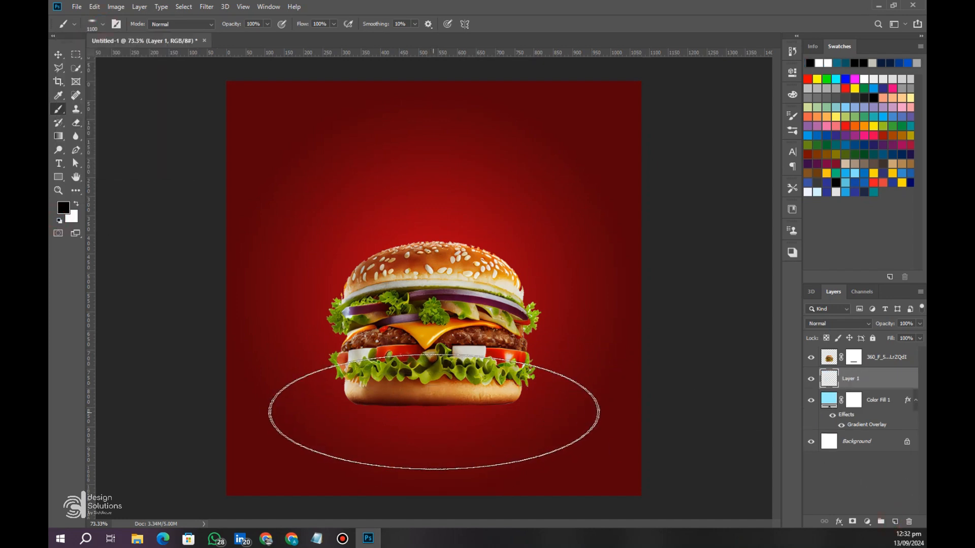
{"action": "key", "text": "bracketleft"}
{"action": "key", "text": "bracketleft"}
{"action": "key", "text": "bracketleft"}
{"action": "key", "text": "bracketleft"}
{"action": "mouse_move", "coordinate": [430, 406]}
{"action": "left_mouse_down"}
{"action": "mouse_move", "coordinate": [539, 416]}
{"action": "mouse_move", "coordinate": [433, 403]}
{"action": "left_mouse_up"}
{"action": "key", "text": "bracketright"}
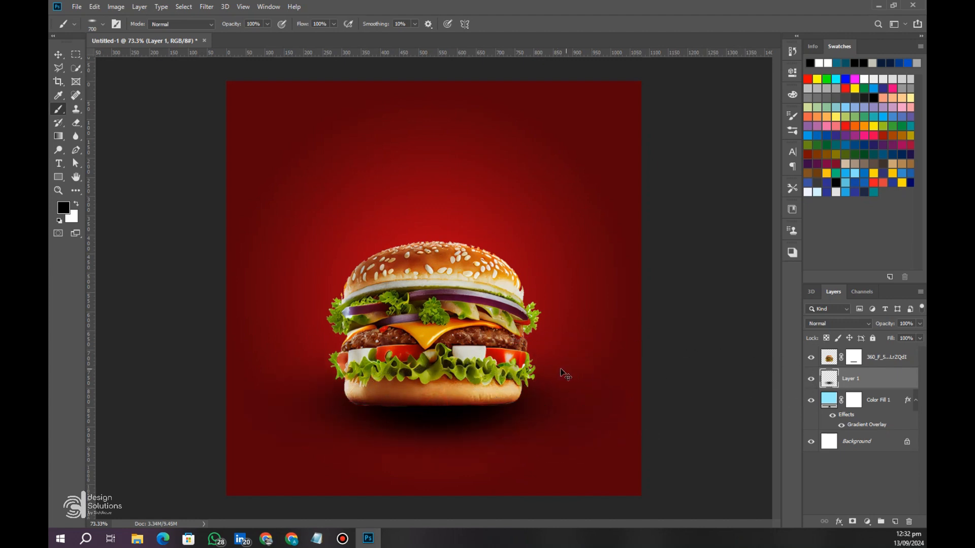
Select the area around the burger down to the bun's base and hide the shadow there with an inverted layer mask
{"action": "key", "text": "m"}
{"action": "left_click_drag", "start_coordinate": [272, 201], "coordinate": [587, 400]}
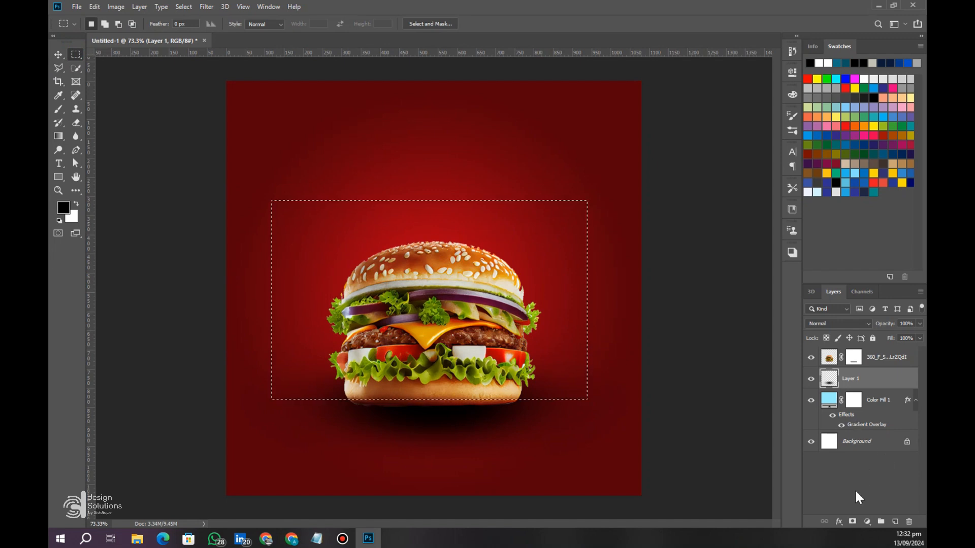
{"action": "left_click", "coordinate": [852, 521]}
{"action": "key", "text": "ctrl+i"}
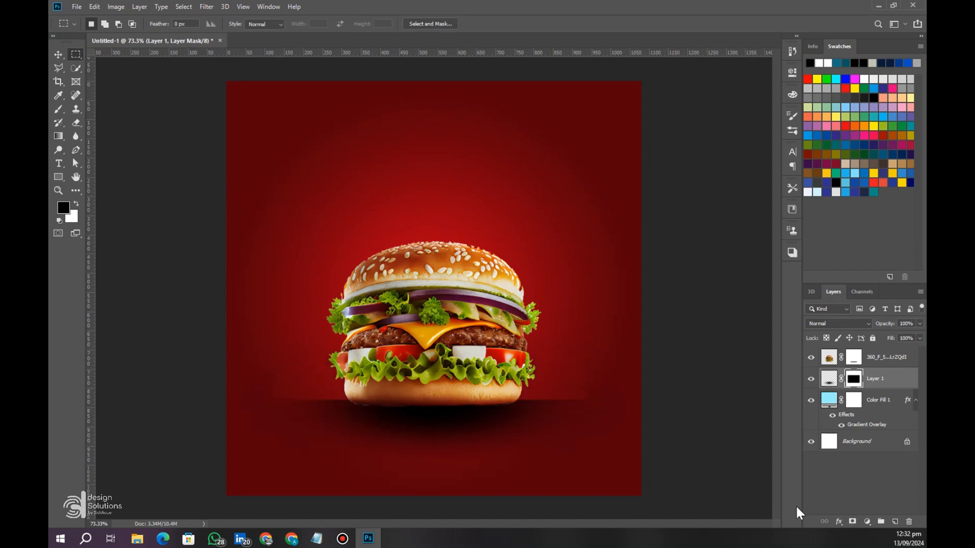
Hide the remaining shadow above the ground line by painting black on the mask within a full-width selection, and deselect
{"action": "left_click_drag", "start_coordinate": [208, 134], "coordinate": [703, 401]}
{"action": "left_click", "coordinate": [56, 109]}
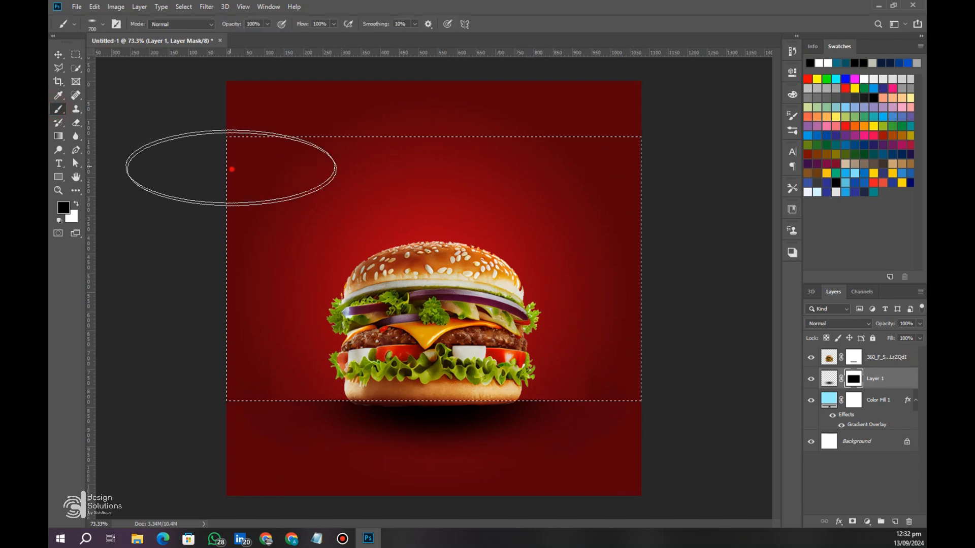
{"action": "left_click", "coordinate": [76, 54]}
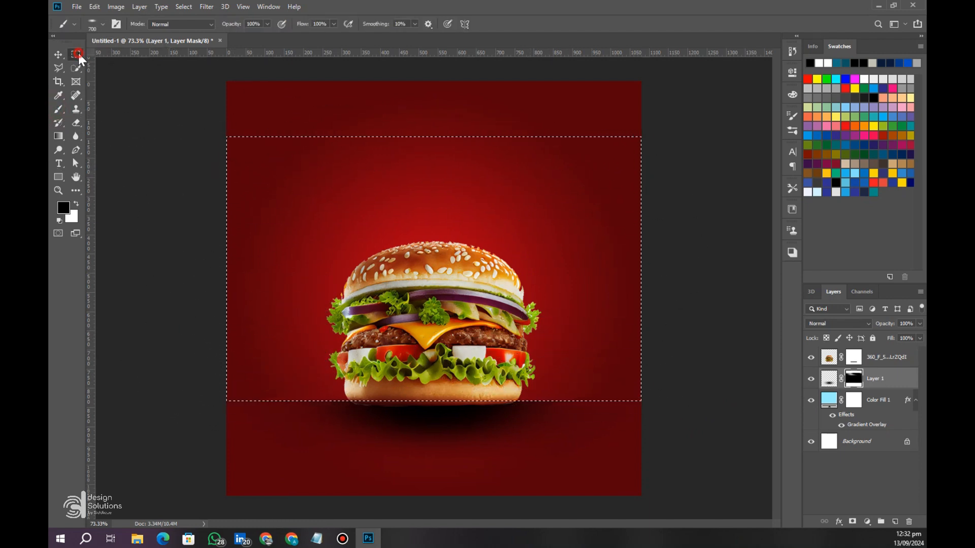
{"action": "left_click", "coordinate": [191, 178]}
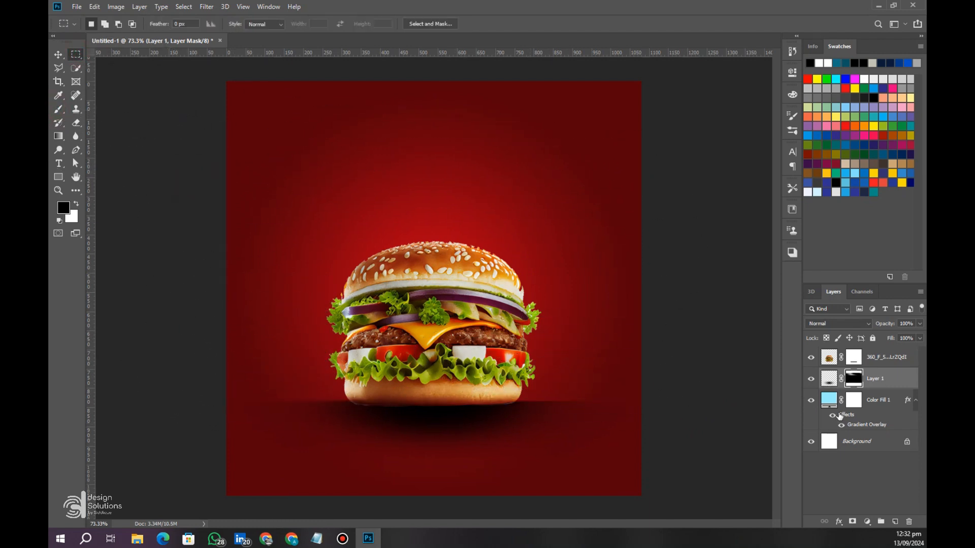
Flatten the shadow layer to about 66% of its height and position it directly under the bottom bun
{"action": "left_click", "coordinate": [830, 378]}
{"action": "key", "text": "ctrl+t"}
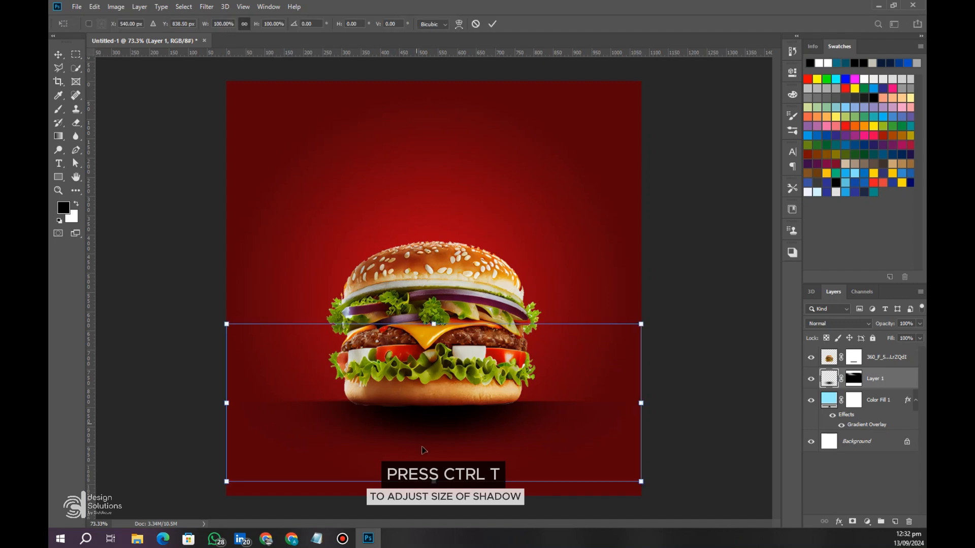
{"action": "left_click_drag", "start_coordinate": [434, 481], "coordinate": [434, 438]}
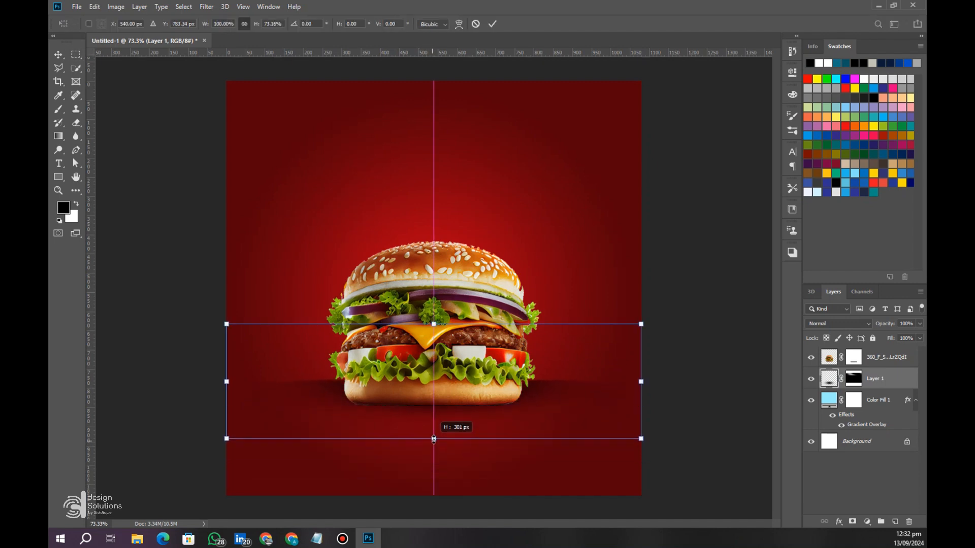
{"action": "left_click_drag", "start_coordinate": [434, 385], "coordinate": [433, 408]}
{"action": "left_click_drag", "start_coordinate": [434, 460], "coordinate": [433, 449]}
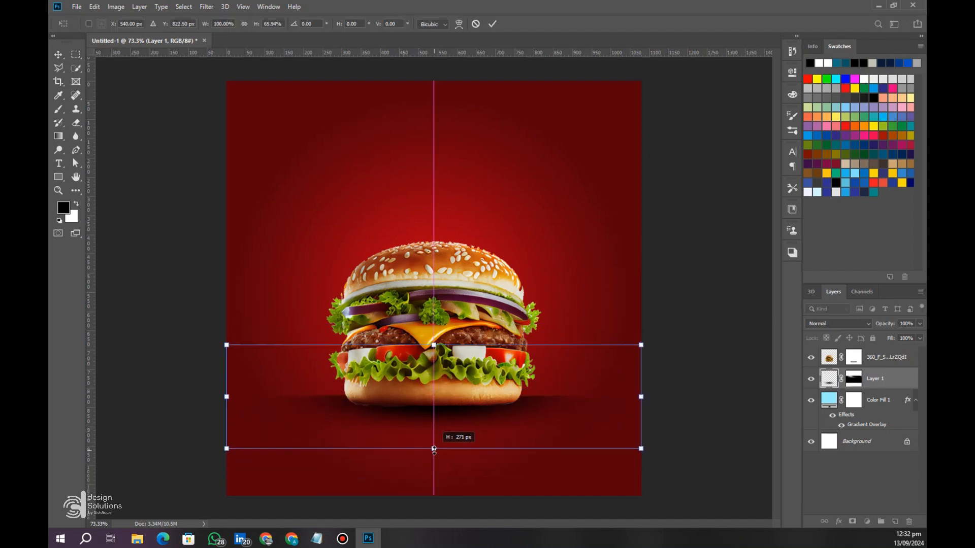
{"action": "left_click_drag", "start_coordinate": [416, 403], "coordinate": [417, 406]}
{"action": "key", "text": "m"}
Touch up the bottom bun's lower edge on the burger's layer mask with a 50 px soft black brush
{"action": "left_click", "coordinate": [853, 356]}
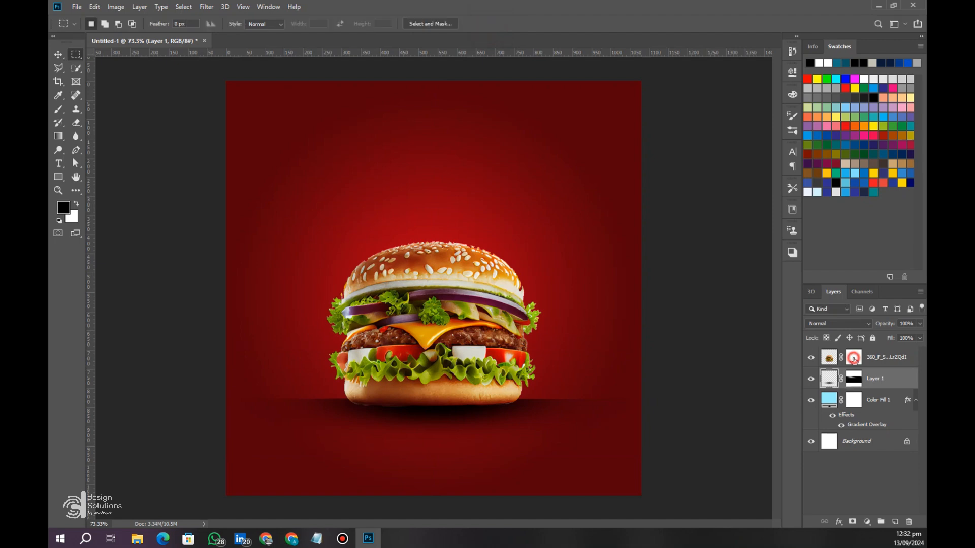
{"action": "key", "text": "b"}
{"action": "key", "text": "bracketleft"}
{"action": "key", "text": "bracketleft"}
{"action": "key", "text": "bracketleft"}
{"action": "key", "text": "bracketleft"}
{"action": "key", "text": "bracketleft"}
{"action": "key", "text": "bracketleft"}
{"action": "key", "text": "bracketleft"}
{"action": "key", "text": "bracketleft"}
{"action": "key", "text": "bracketleft"}
{"action": "key", "text": "bracketleft"}
{"action": "key", "text": "bracketleft"}
{"action": "key", "text": "bracketleft"}
{"action": "key", "text": "bracketleft"}
{"action": "key", "text": "bracketleft"}
{"action": "key", "text": "bracketleft"}
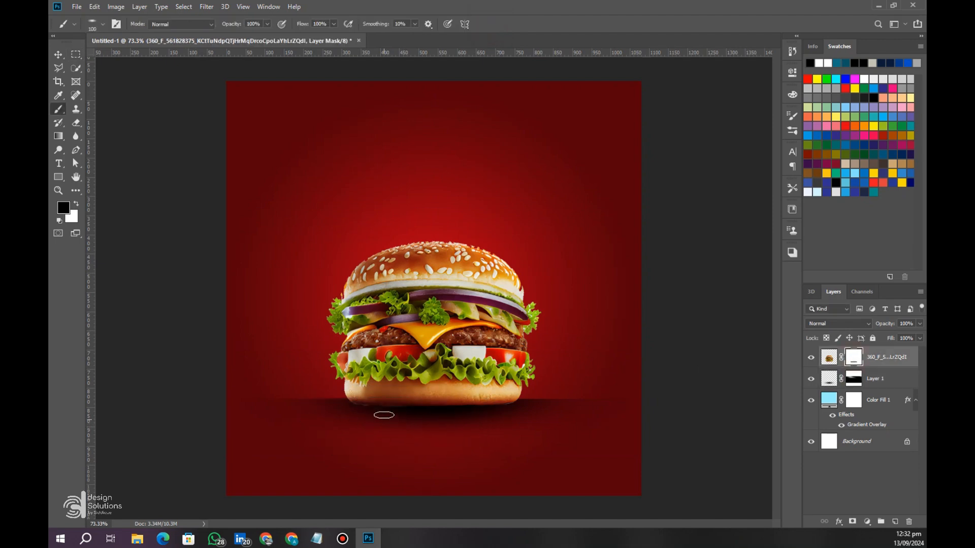
{"action": "scroll", "coordinate": [377, 410], "scroll_direction": "up", "scroll_amount": 4}
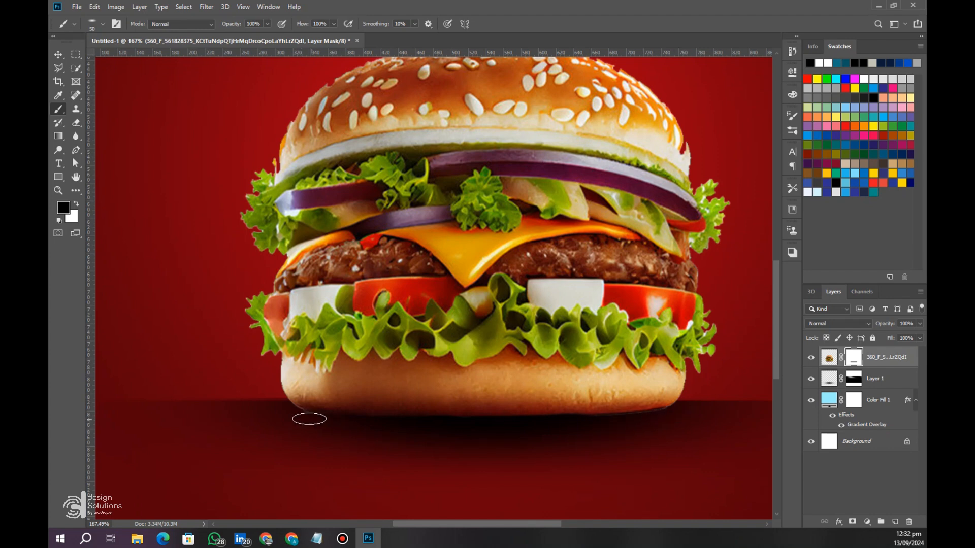
{"action": "scroll", "coordinate": [461, 387], "scroll_direction": "down", "scroll_amount": 5}
{"action": "scroll", "coordinate": [300, 342], "scroll_direction": "up", "scroll_amount": 1}
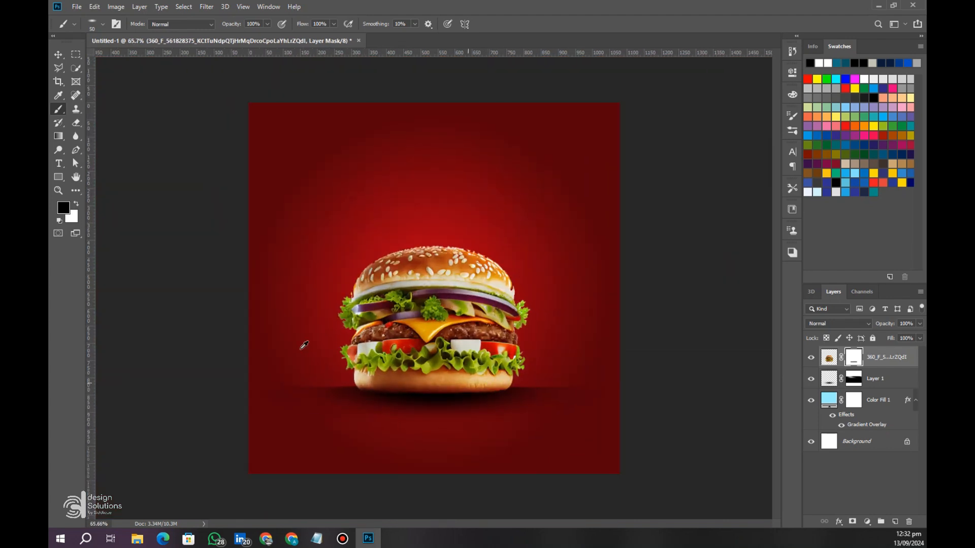
Enlarge the burger slightly upward from its base and commit the transformation
{"action": "left_click", "coordinate": [58, 55]}
{"action": "key", "text": "ctrl+t"}
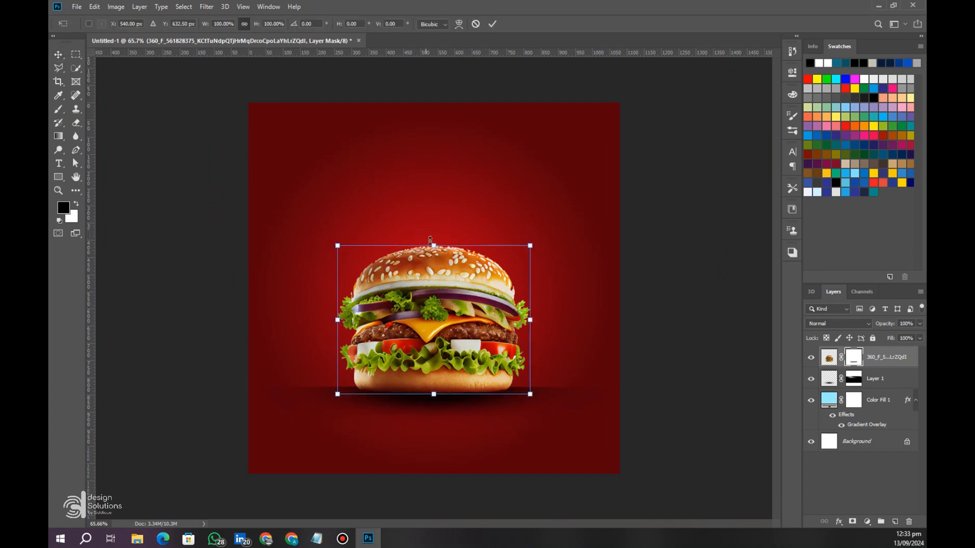
{"action": "left_click_drag", "start_coordinate": [433, 246], "coordinate": [434, 232]}
{"action": "left_click", "coordinate": [492, 24]}
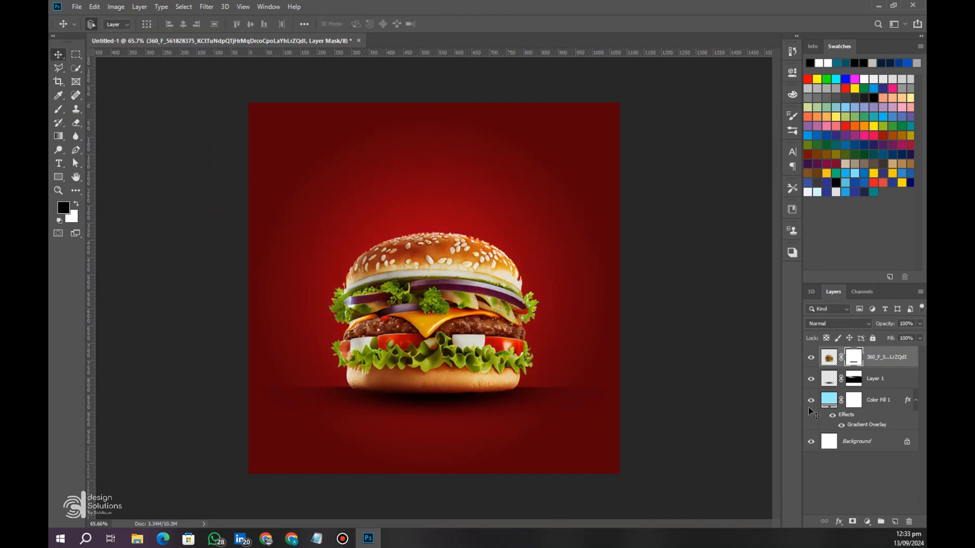
Add an empty layer directly above the Color Fill layer, beneath the shadow
{"action": "left_click", "coordinate": [874, 382]}
{"action": "left_click", "coordinate": [874, 401]}
{"action": "key", "text": "ctrl+j"}
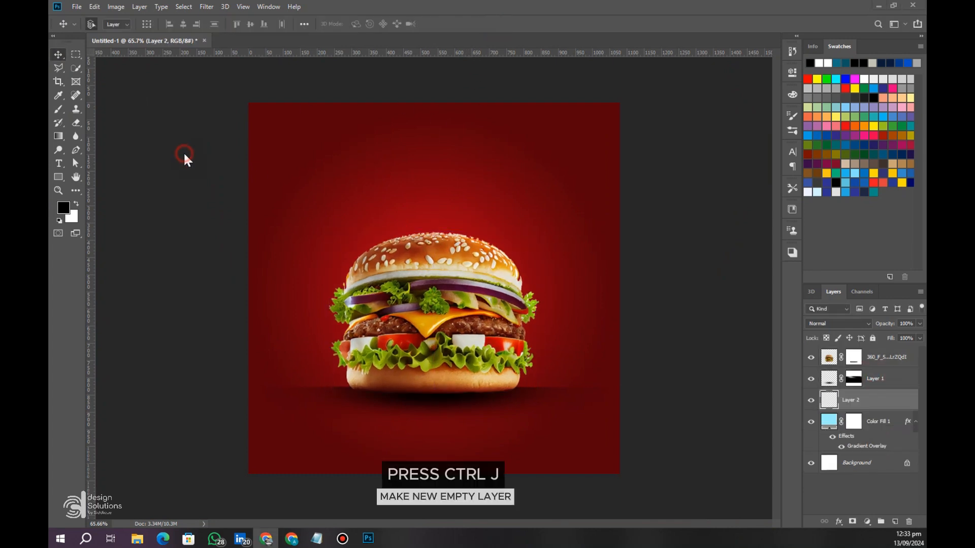
Choose the Sunburst 1 brush from the Sunburst Brushes 01 set for the Brush tool
{"action": "left_click", "coordinate": [59, 109]}
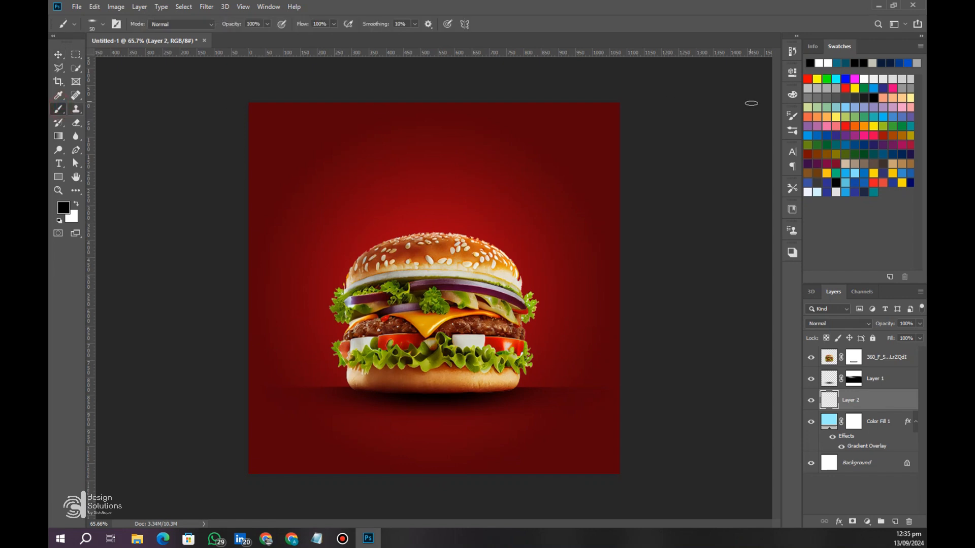
{"action": "left_click", "coordinate": [794, 131]}
{"action": "left_click_drag", "start_coordinate": [779, 212], "coordinate": [780, 238]}
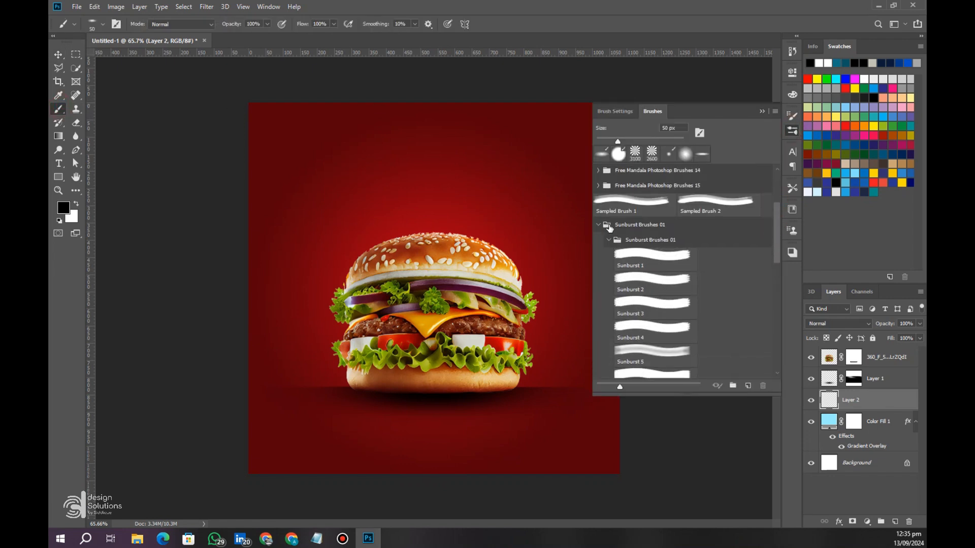
{"action": "left_click", "coordinate": [635, 256]}
{"action": "left_click", "coordinate": [792, 130]}
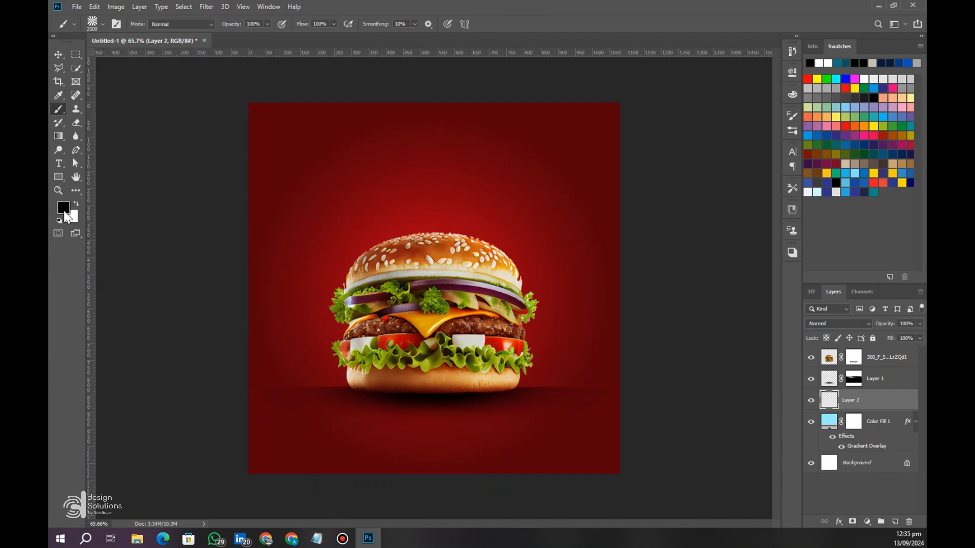
Set the foreground colour to a strong medium red for painting the sunburst
{"action": "left_click", "coordinate": [65, 212]}
{"action": "left_click_drag", "start_coordinate": [376, 168], "coordinate": [570, 172]}
{"action": "left_click", "coordinate": [424, 218]}
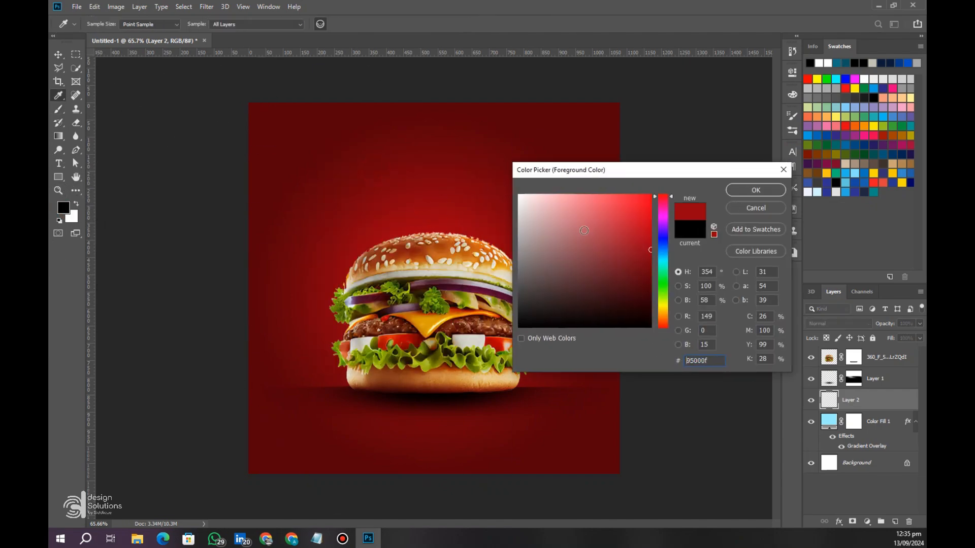
{"action": "left_click", "coordinate": [644, 237]}
{"action": "left_click", "coordinate": [755, 190]}
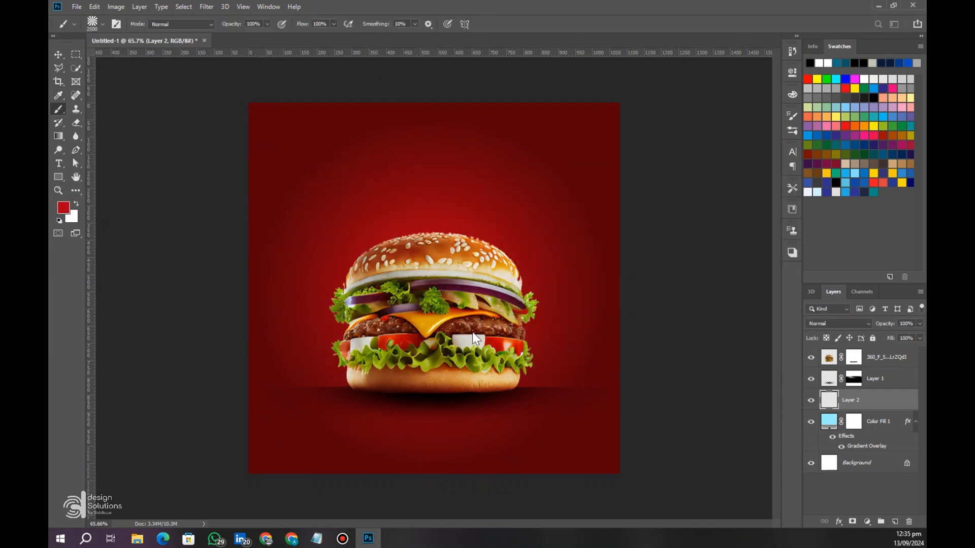
Reduce the sunburst brush to 1200 px and stamp it once on Layer 2, centred on the canvas behind the burger
{"action": "key", "text": "bracketleft"}
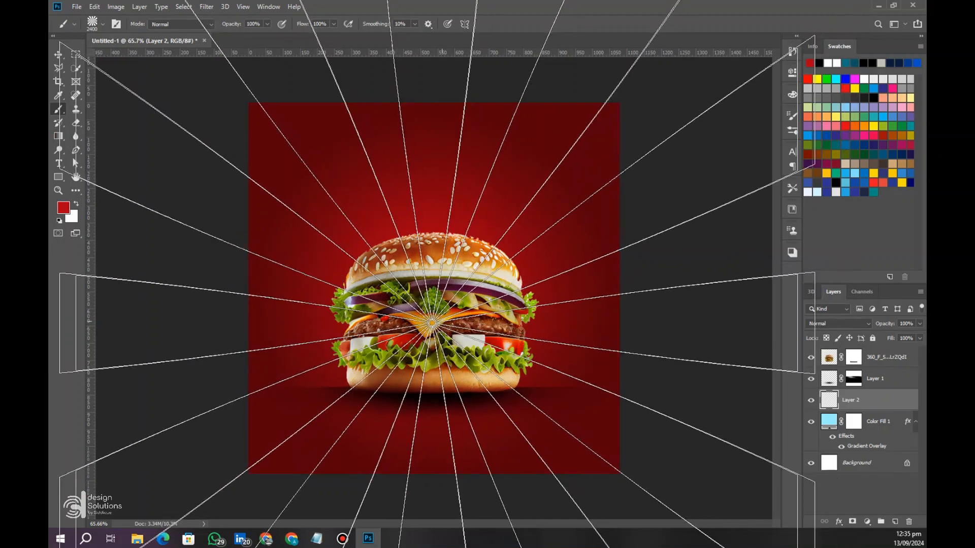
{"action": "key", "text": "bracketleft"}
{"action": "key", "text": "bracketleft"}
{"action": "key", "text": "bracketleft"}
{"action": "key", "text": "bracketleft"}
{"action": "key", "text": "bracketleft"}
{"action": "key", "text": "bracketleft"}
{"action": "key", "text": "bracketleft"}
{"action": "key", "text": "bracketleft"}
{"action": "key", "text": "bracketleft"}
{"action": "key", "text": "bracketleft"}
{"action": "key", "text": "bracketleft"}
{"action": "key", "text": "bracketleft"}
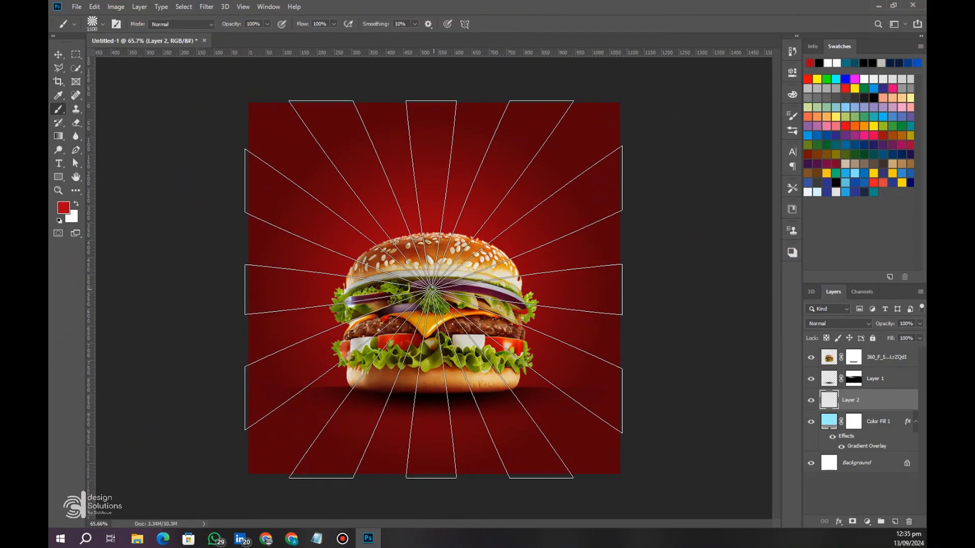
{"action": "left_click", "coordinate": [434, 291]}
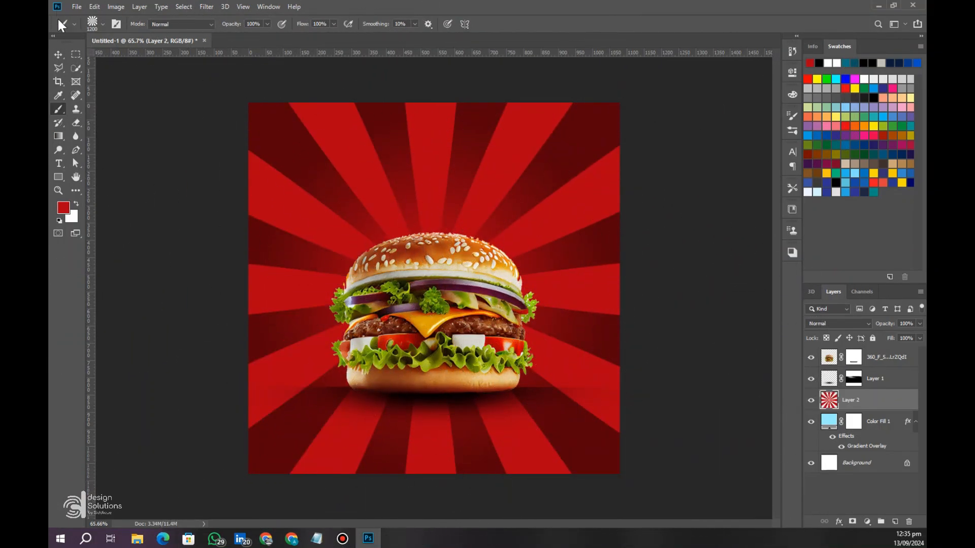
Lower the opacity of the sunburst layer to 16%
{"action": "left_click", "coordinate": [60, 54]}
{"action": "left_click_drag", "start_coordinate": [891, 323], "coordinate": [875, 328]}
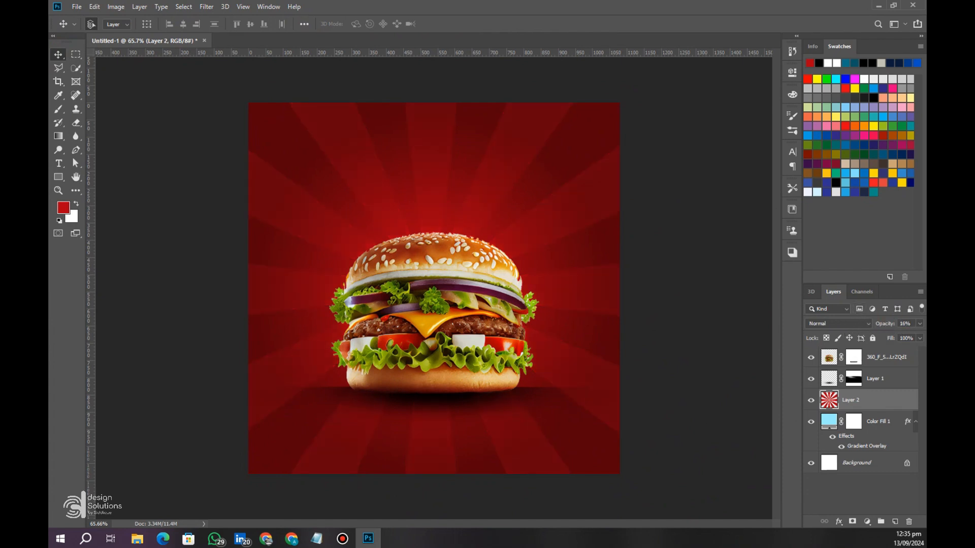
{"action": "key", "text": "alt+Tab"}
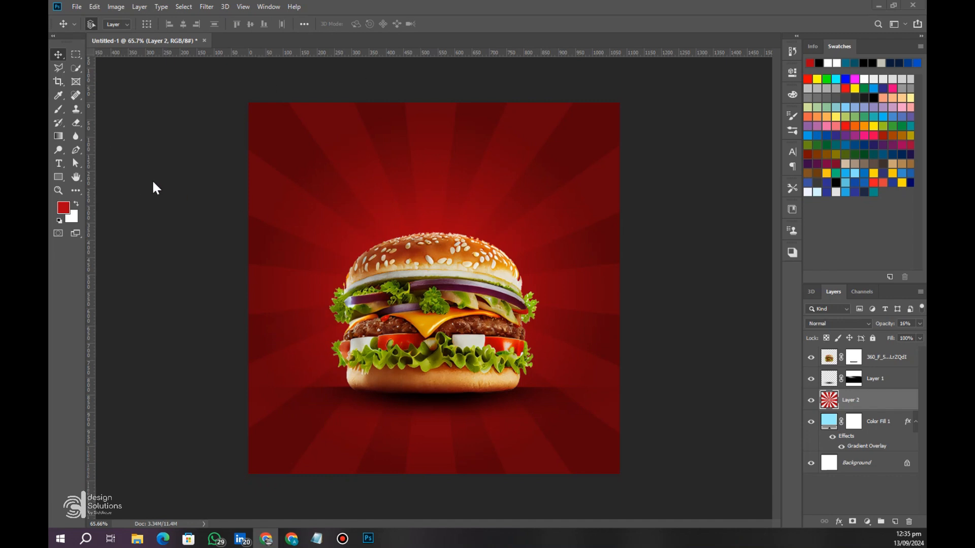
Group the burger layer together with its ground shadow layer
{"action": "left_click", "coordinate": [60, 163]}
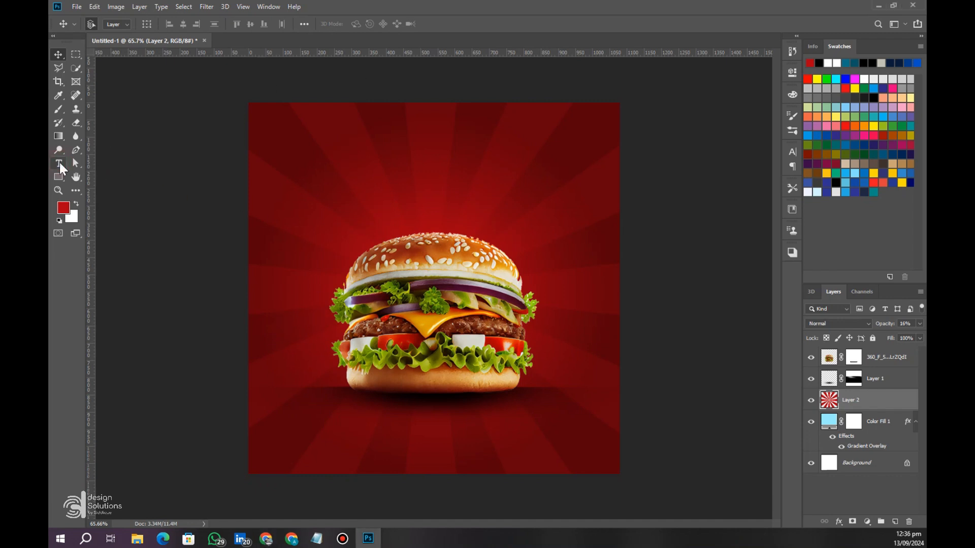
{"action": "left_click", "coordinate": [874, 384]}
{"action": "left_click", "coordinate": [870, 361], "text": "shift"}
{"action": "key", "text": "ctrl+g"}
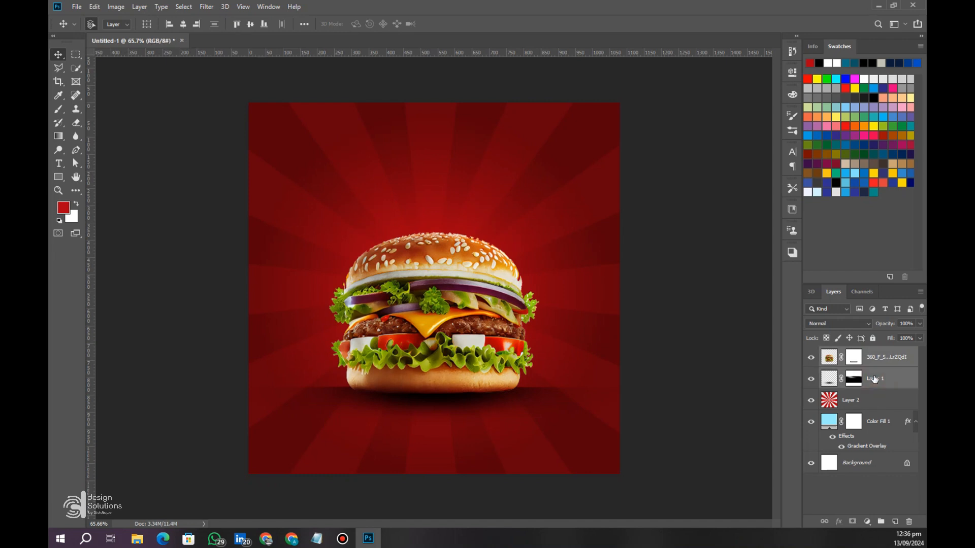
Group the sunburst and Color Fill layers under the name bg, and rename the burger group img
{"action": "left_click", "coordinate": [857, 372]}
{"action": "left_click", "coordinate": [874, 392], "text": "shift"}
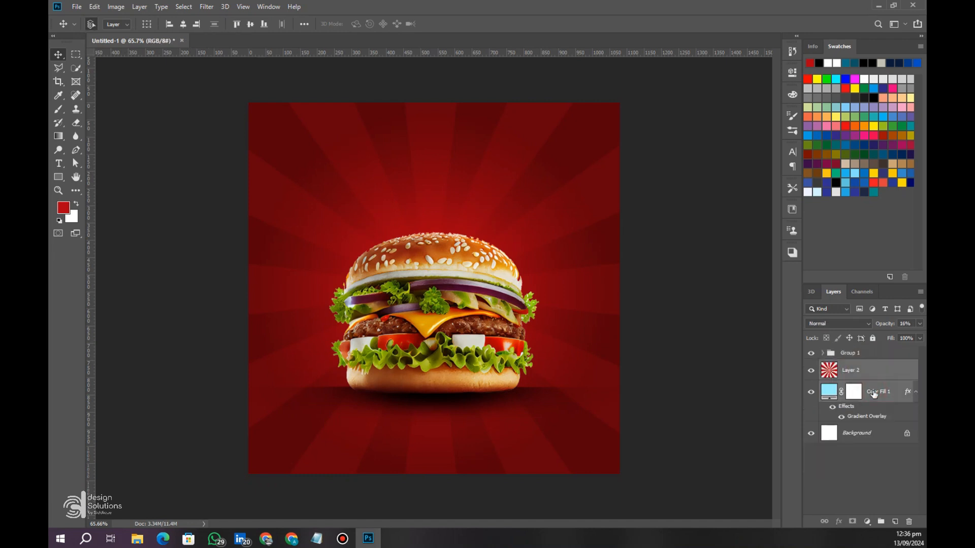
{"action": "key", "text": "ctrl+g"}
{"action": "type", "text": "bg"}
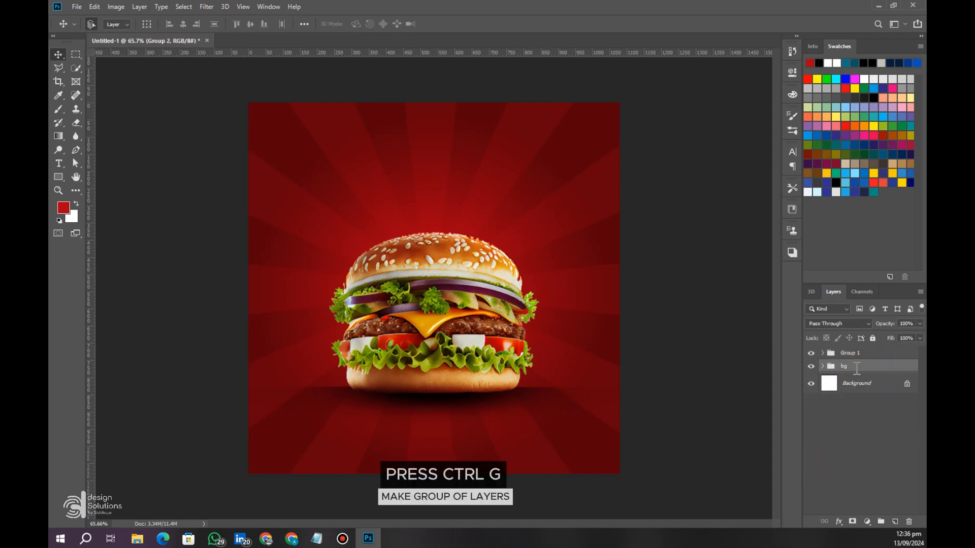
{"action": "key", "text": "shift+Tab"}
{"action": "type", "text": "img"}
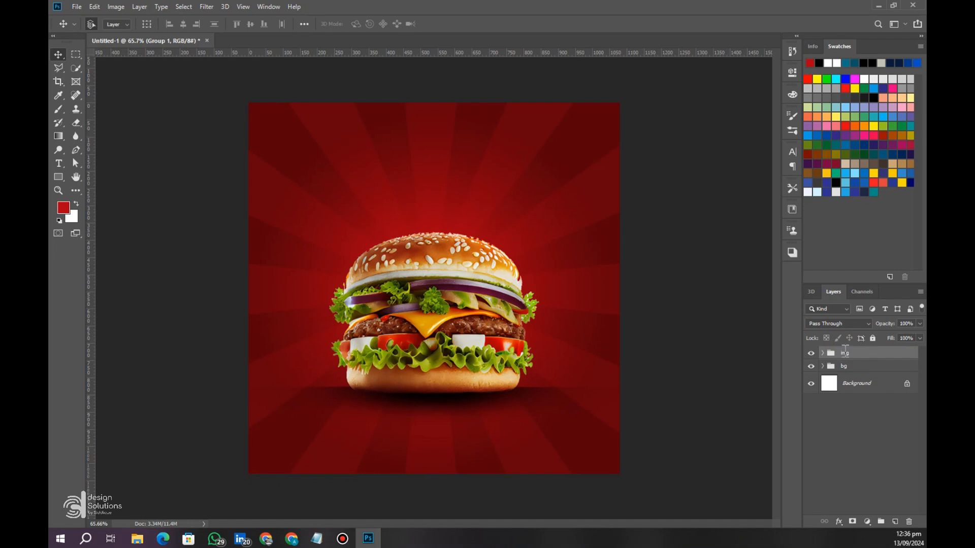
{"action": "key", "text": "Return"}
Add a white text layer reading "Tasty" in Antipasto Pro Light above the burger
{"action": "left_click", "coordinate": [374, 157]}
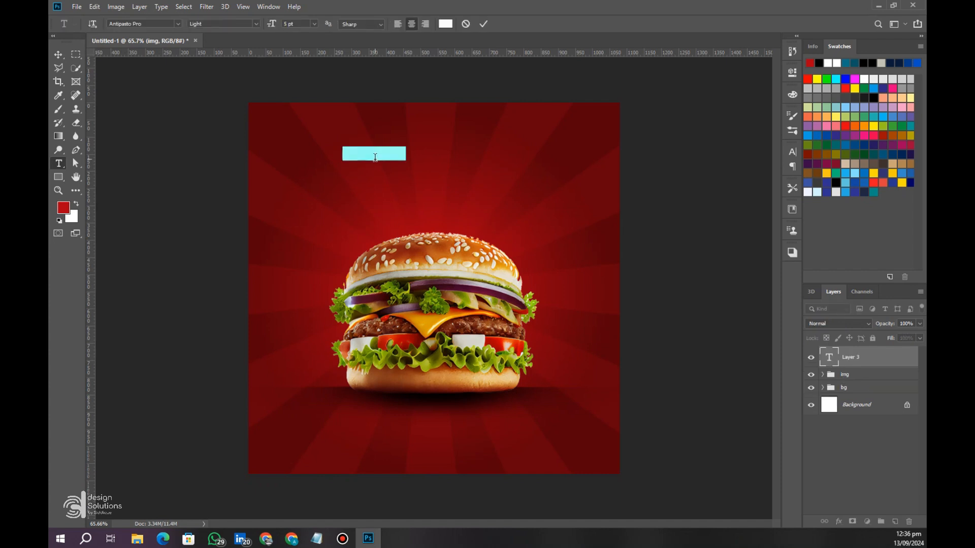
{"action": "key", "text": "BackSpace"}
{"action": "type", "text": "Tost"}
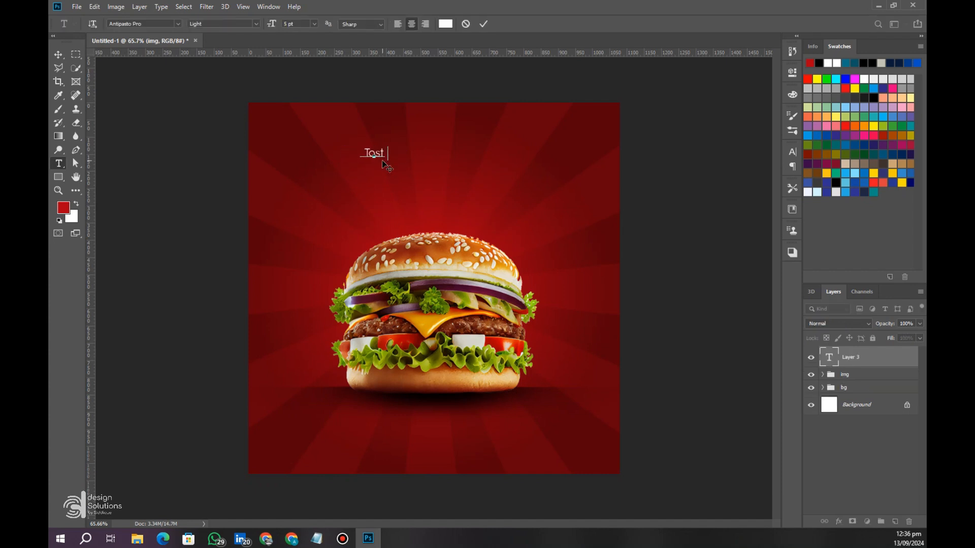
{"action": "type", "text": "y Del"}
{"action": "key", "text": "BackSpace"}
{"action": "key", "text": "BackSpace"}
{"action": "key", "text": "BackSpace"}
{"action": "left_click", "coordinate": [484, 24]}
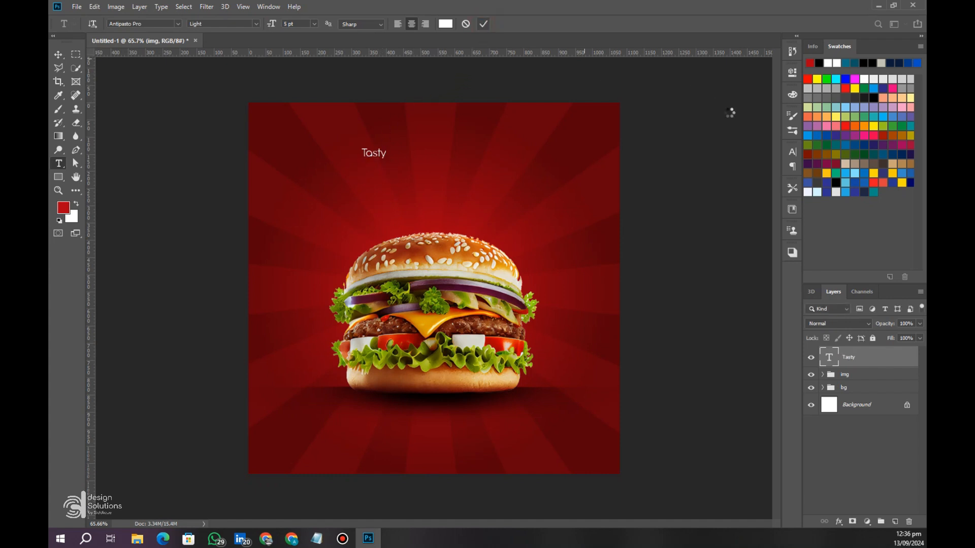
Set the font size of the Tasty text to 14 pt
{"action": "left_click", "coordinate": [791, 152]}
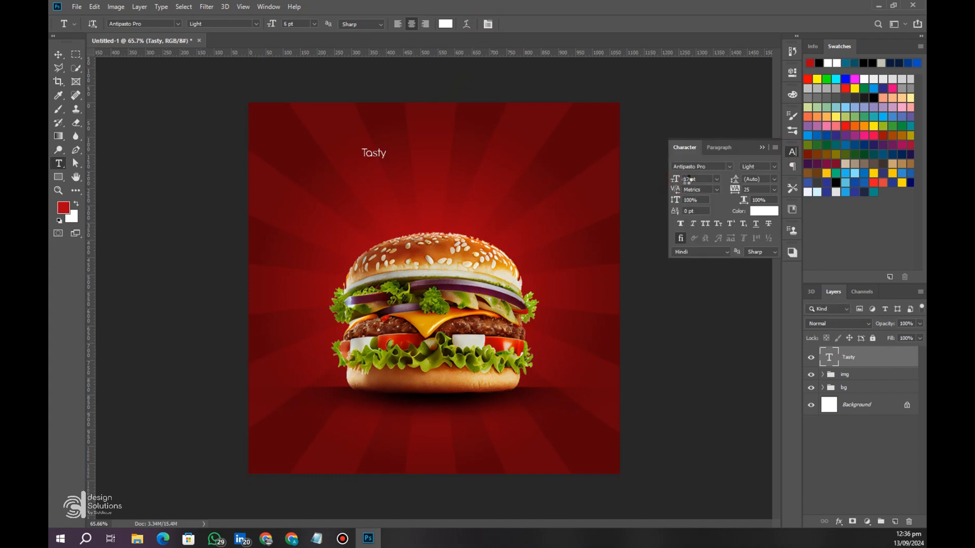
{"action": "left_click_drag", "start_coordinate": [687, 180], "coordinate": [689, 180]}
{"action": "scroll", "coordinate": [687, 180], "scroll_direction": "down", "scroll_amount": 3}
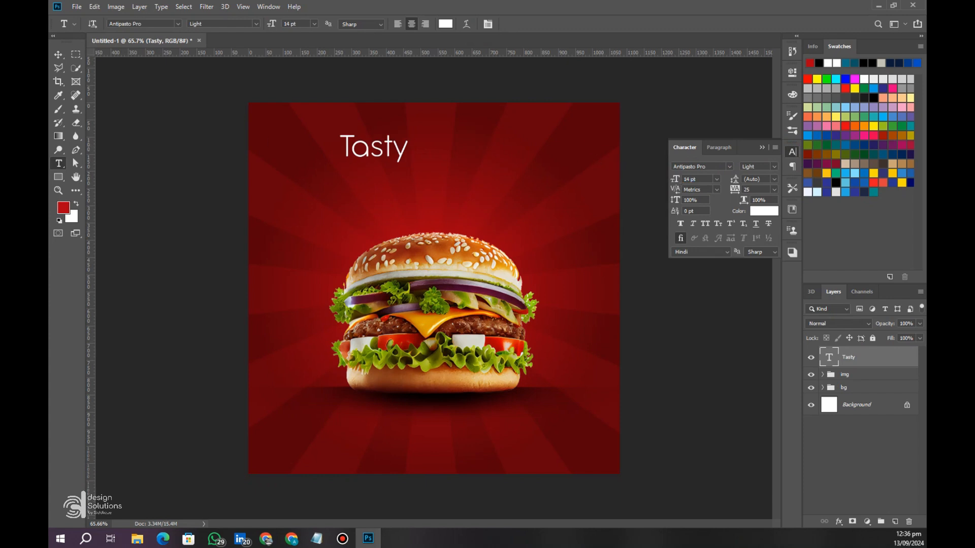
Place a copy of the Tasty text directly below the original and change its wording to "Delicious"
{"action": "left_click", "coordinate": [58, 55]}
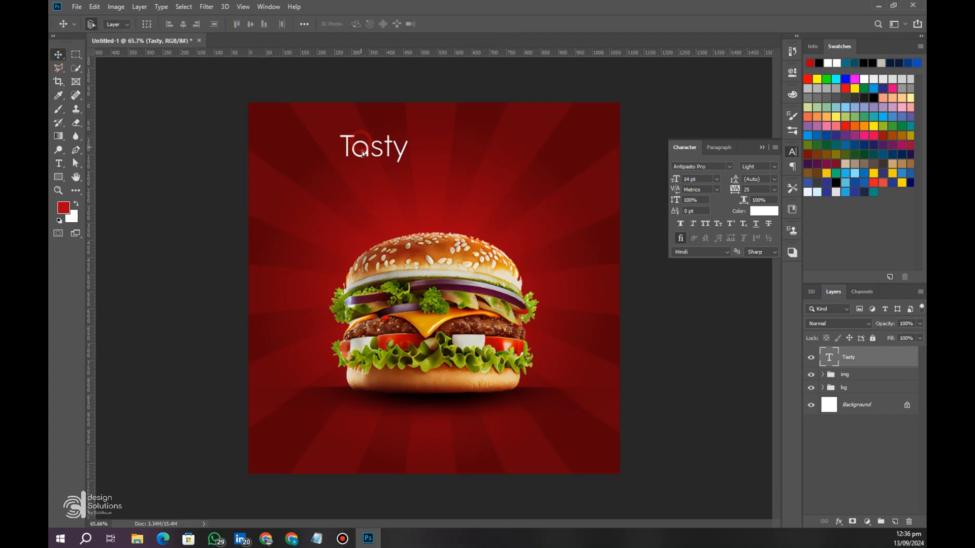
{"action": "left_click_drag", "start_coordinate": [363, 153], "coordinate": [362, 186]}
{"action": "double_click", "coordinate": [376, 180]}
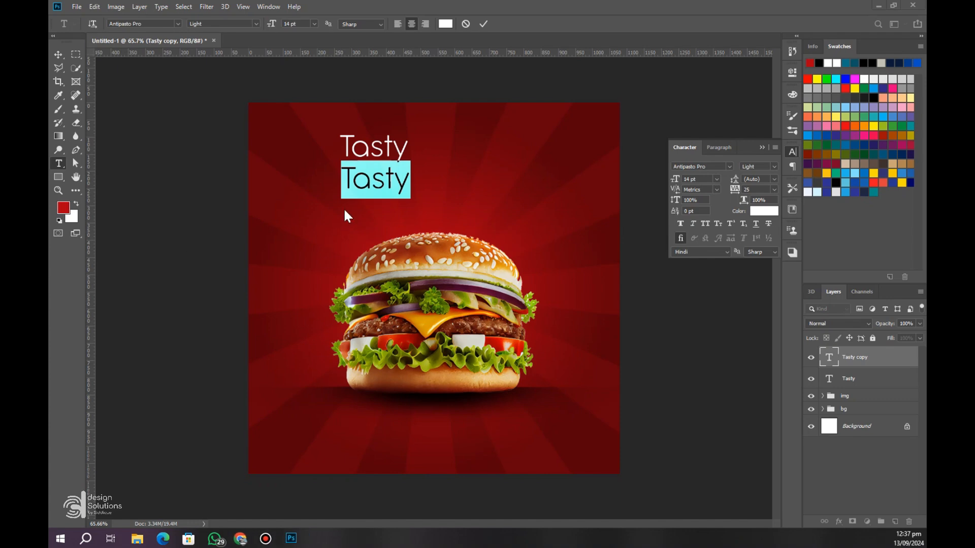
{"action": "left_click_drag", "start_coordinate": [339, 179], "coordinate": [415, 179]}
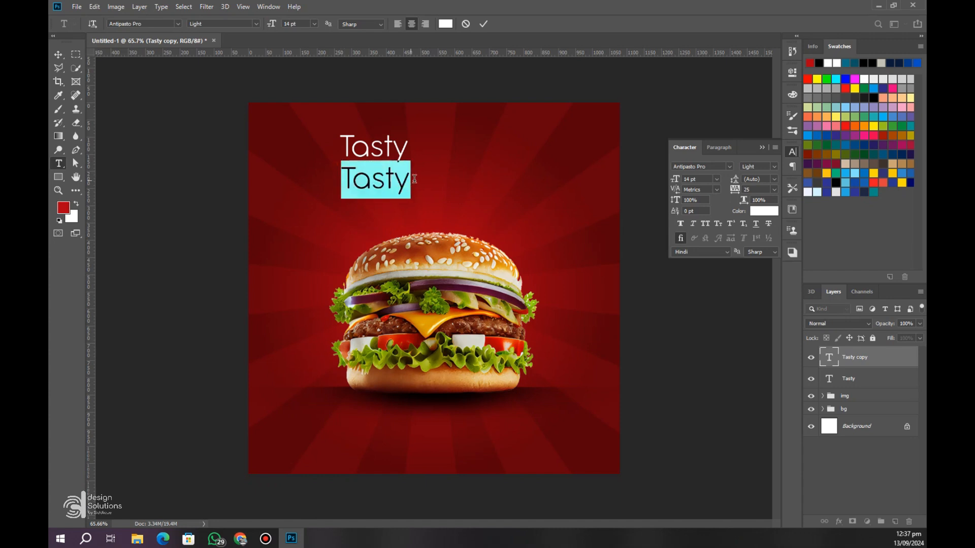
{"action": "type", "text": "Delicios"}
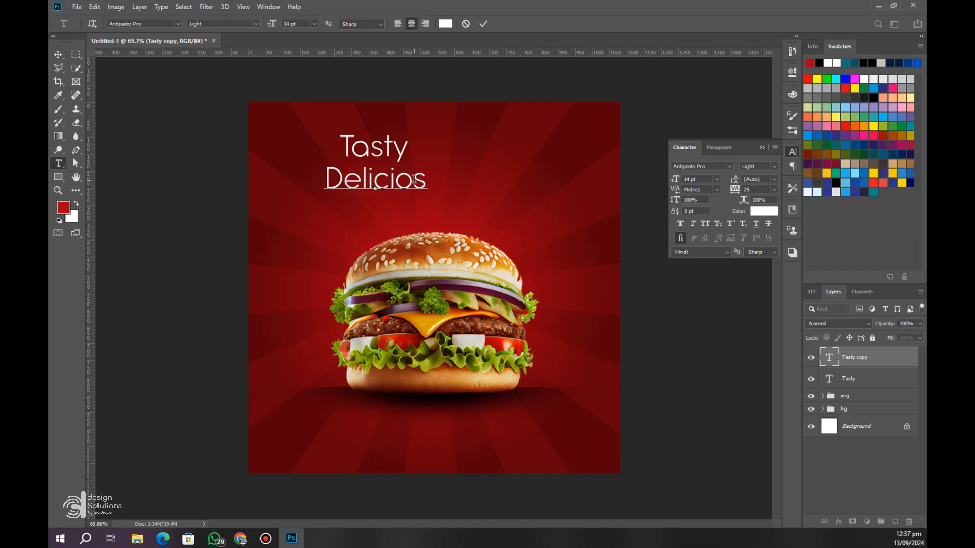
{"action": "key", "text": "BackSpace"}
{"action": "type", "text": "us"}
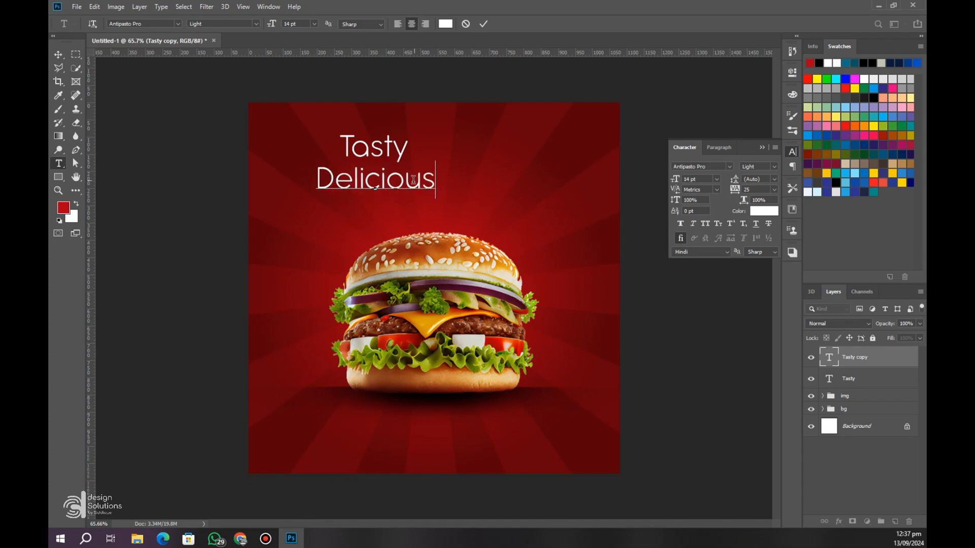
{"action": "left_click", "coordinate": [483, 24]}
Shift the Delicious text to the right beneath Tasty and set its font to Adlery Pro Regular
{"action": "key", "text": "v"}
{"action": "left_click_drag", "start_coordinate": [389, 183], "coordinate": [450, 193]}
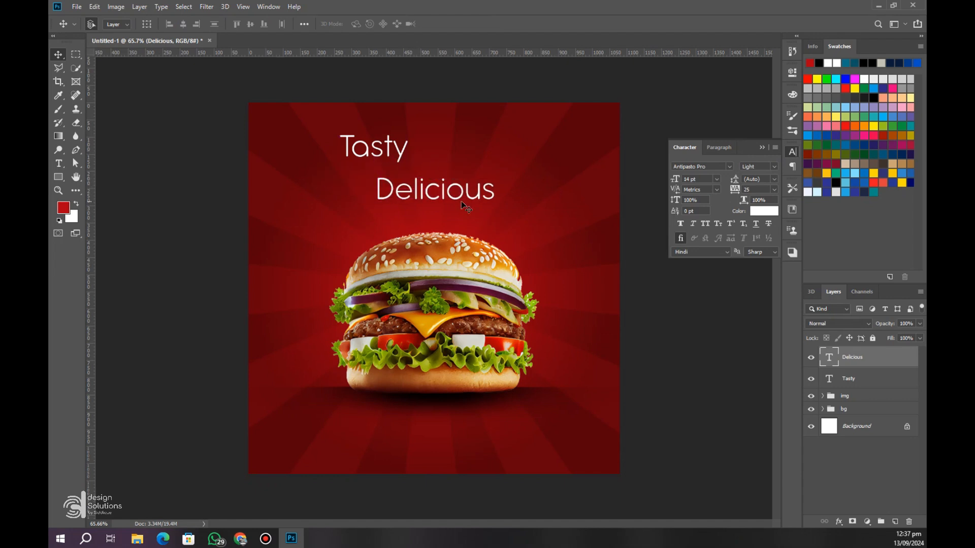
{"action": "left_click", "coordinate": [772, 167]}
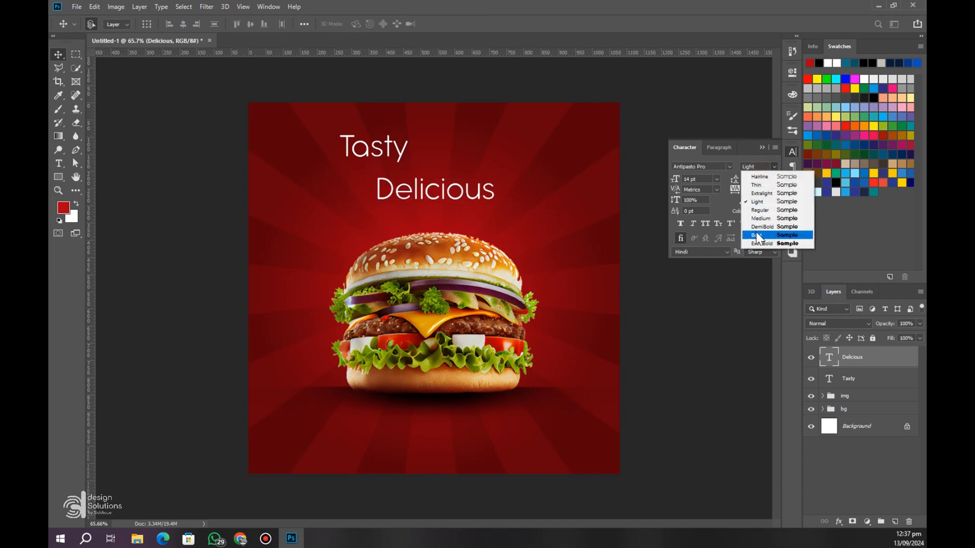
{"action": "left_click", "coordinate": [757, 235]}
{"action": "left_click", "coordinate": [729, 166]}
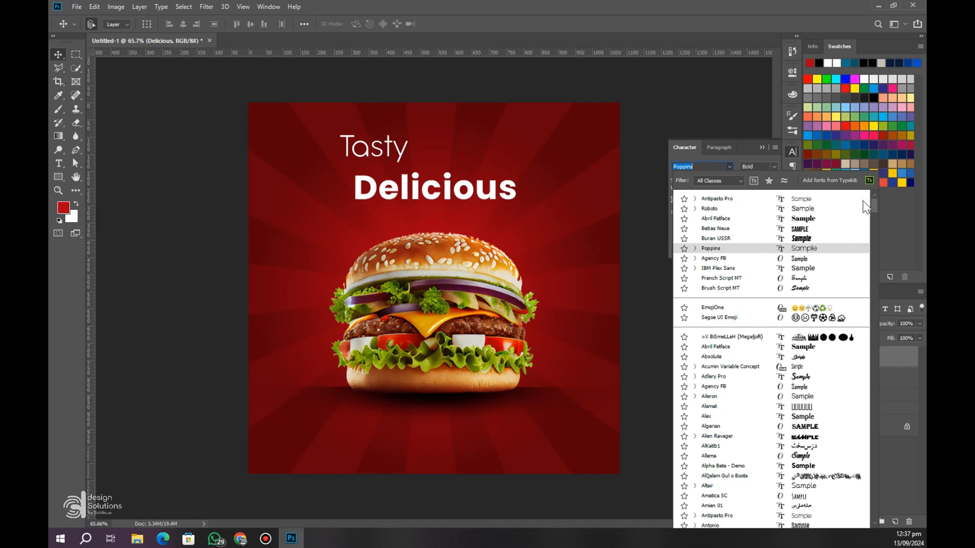
{"action": "scroll", "coordinate": [872, 208], "scroll_direction": "down", "scroll_amount": 5}
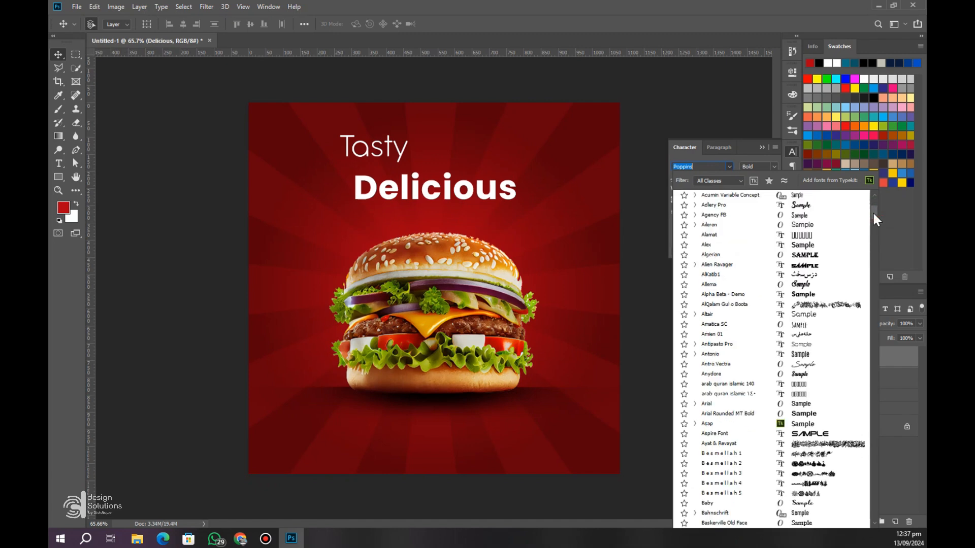
{"action": "left_click", "coordinate": [791, 206]}
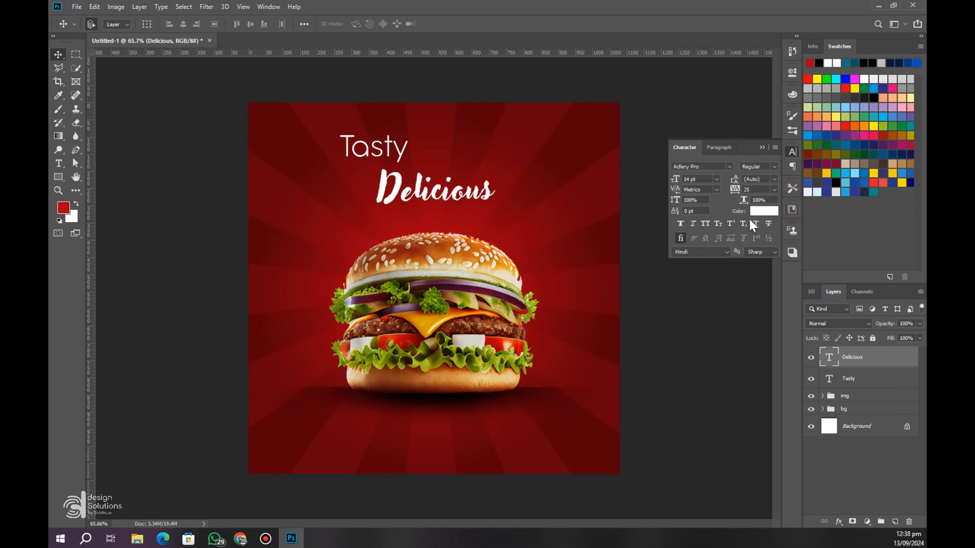
Colour the Delicious text golden yellow (fdc412) and nudge it into place above the burger
{"action": "left_click_drag", "start_coordinate": [398, 190], "coordinate": [396, 194]}
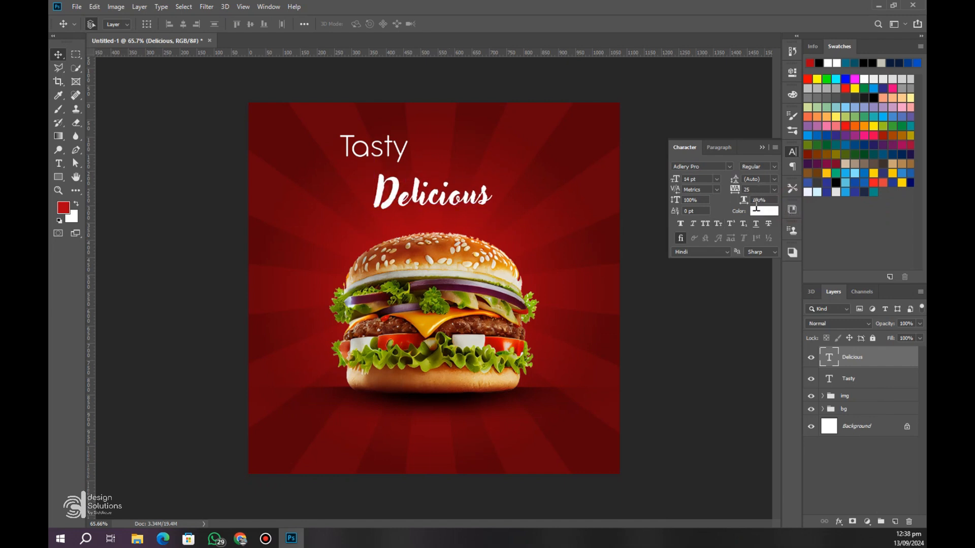
{"action": "left_click", "coordinate": [757, 212]}
{"action": "left_click", "coordinate": [828, 173]}
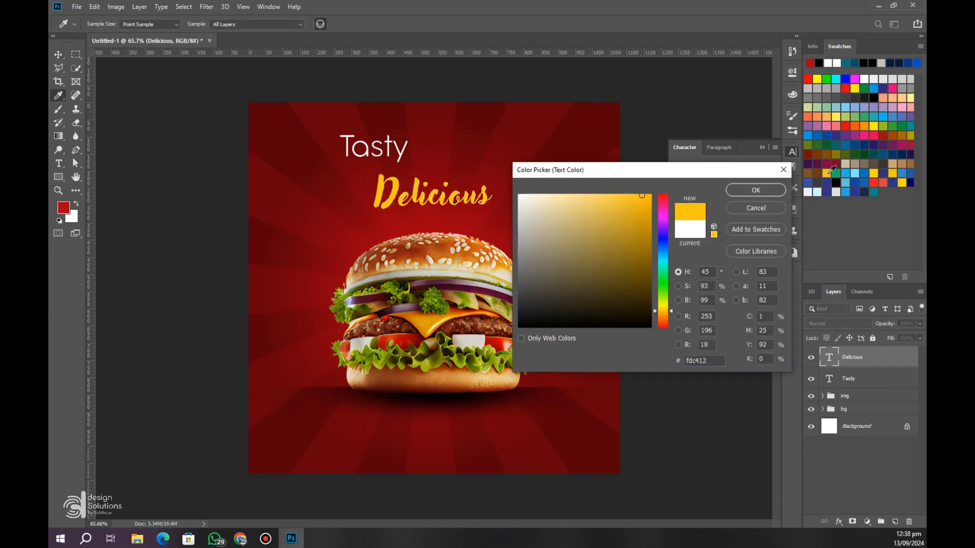
{"action": "key", "text": "Return"}
{"action": "left_click_drag", "start_coordinate": [447, 202], "coordinate": [450, 202]}
Centre Tasty above Delicious and add a copy of it below Delicious reading "Burger"
{"action": "left_click_drag", "start_coordinate": [381, 153], "coordinate": [424, 220]}
{"action": "double_click", "coordinate": [424, 219]}
{"action": "type", "text": "Burgwer"}
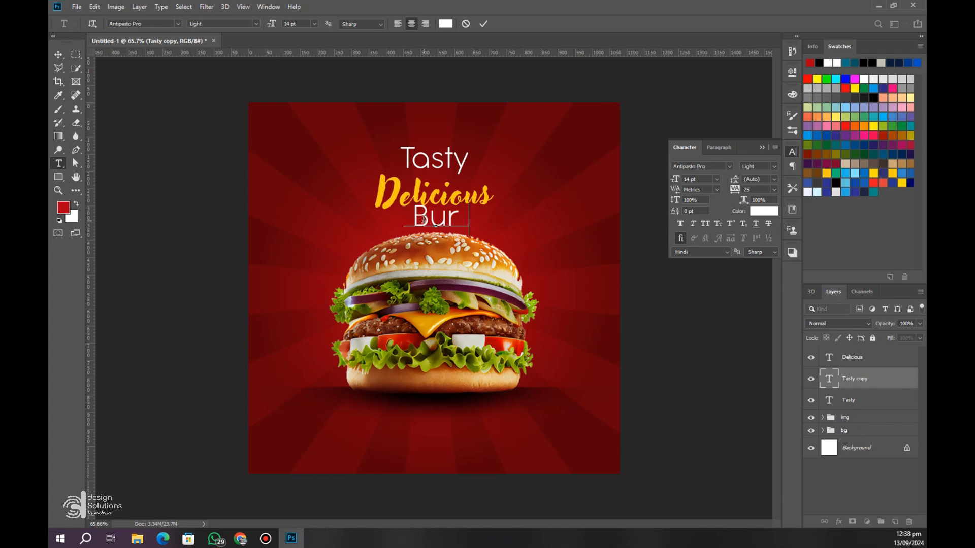
{"action": "left_click", "coordinate": [460, 216]}
{"action": "key", "text": "BackSpace"}
{"action": "left_click", "coordinate": [484, 24]}
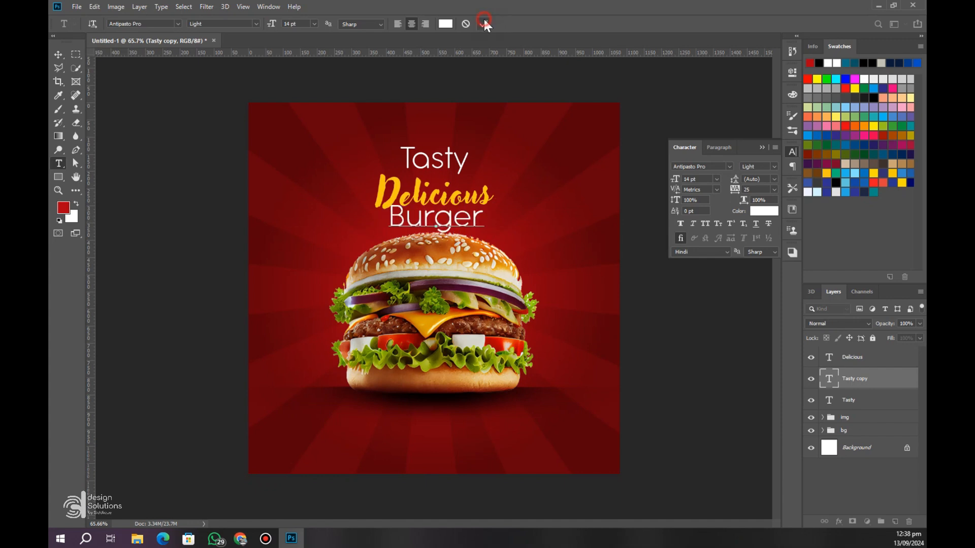
{"action": "key", "text": "v"}
Enlarge Delicious to 18 pt and offset it and Tasty to the left above Burger in a staggered stack
{"action": "left_click_drag", "start_coordinate": [441, 200], "coordinate": [440, 189]}
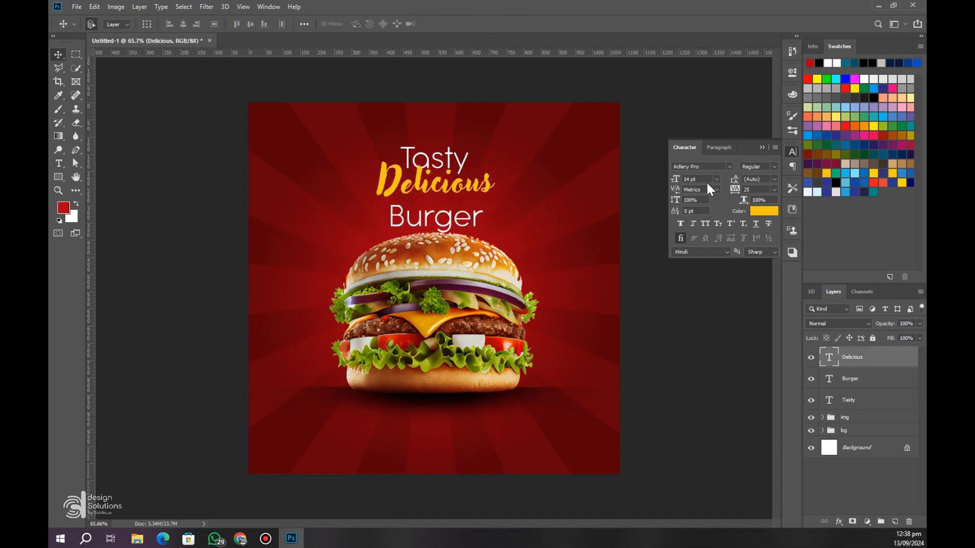
{"action": "left_click", "coordinate": [715, 179]}
{"action": "left_click", "coordinate": [705, 262]}
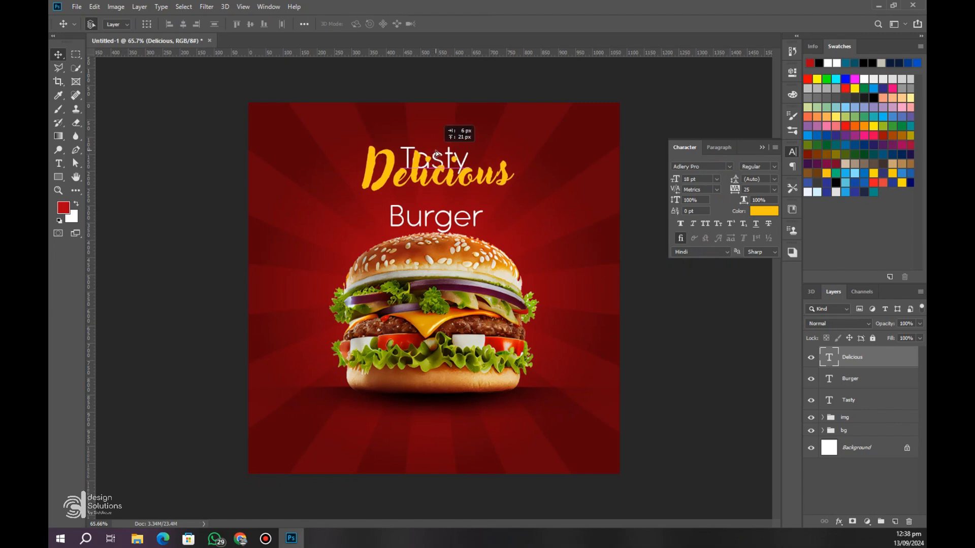
{"action": "left_click", "coordinate": [428, 162]}
{"action": "left_click_drag", "start_coordinate": [428, 163], "coordinate": [354, 188]}
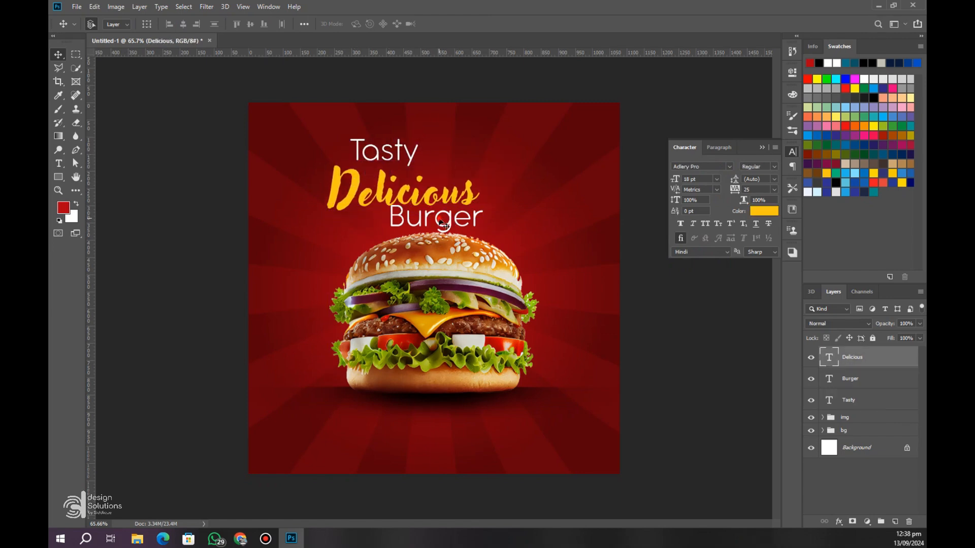
Set the Burger text's font to Buran USSR and shift the three headline words left with clearer spacing between them
{"action": "left_click", "coordinate": [460, 220]}
{"action": "left_click", "coordinate": [727, 166]}
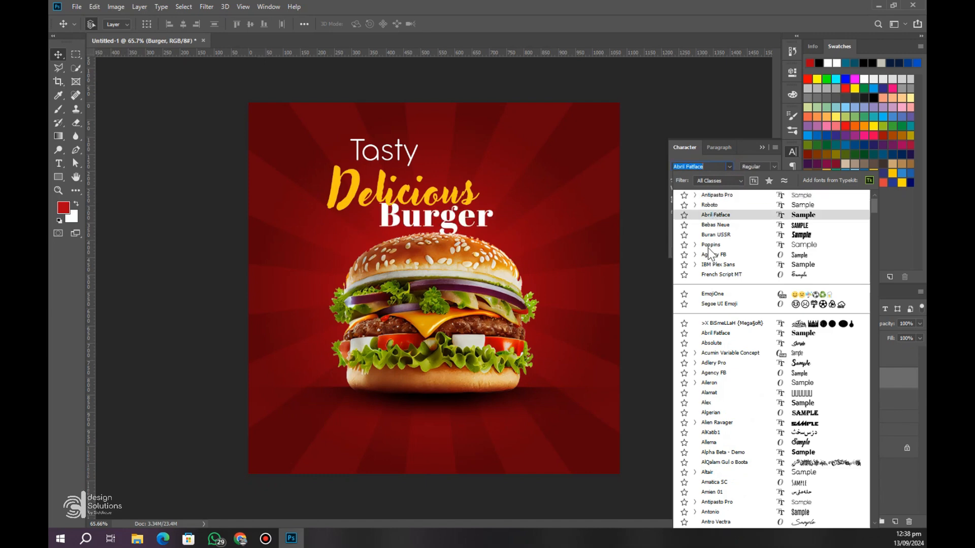
{"action": "left_click", "coordinate": [704, 235]}
{"action": "left_click_drag", "start_coordinate": [409, 217], "coordinate": [323, 231]}
{"action": "left_click_drag", "start_coordinate": [366, 198], "coordinate": [330, 188]}
{"action": "left_click_drag", "start_coordinate": [384, 154], "coordinate": [364, 161]}
Set the font of both the Tasty and Delicious texts to Script MT Bold
{"action": "left_click", "coordinate": [727, 167]}
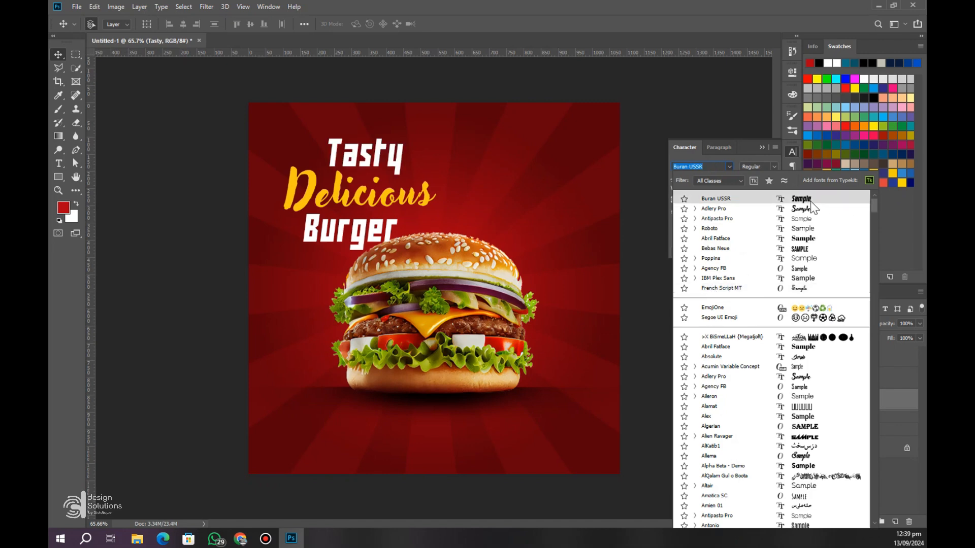
{"action": "scroll", "coordinate": [871, 224], "scroll_direction": "down", "scroll_amount": 10}
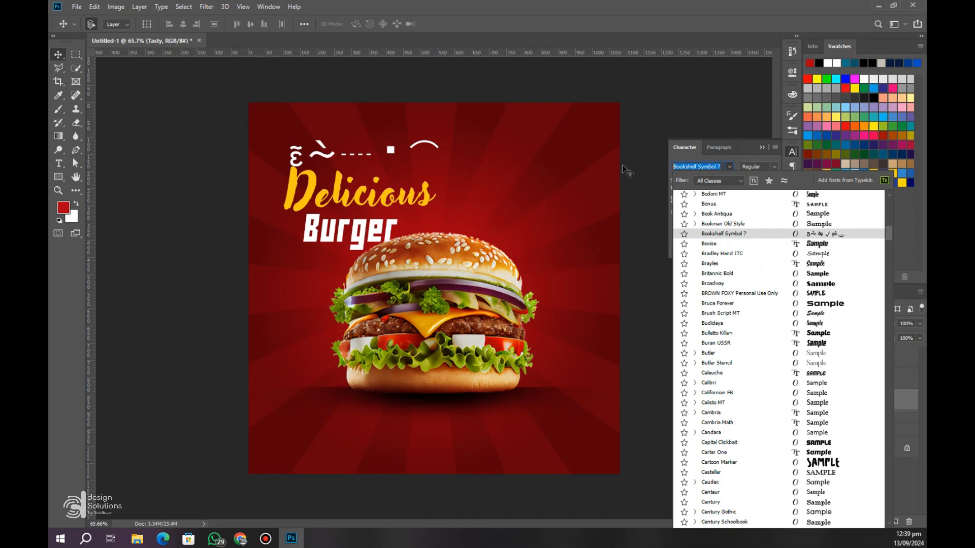
{"action": "type", "text": "cript MT Bold"}
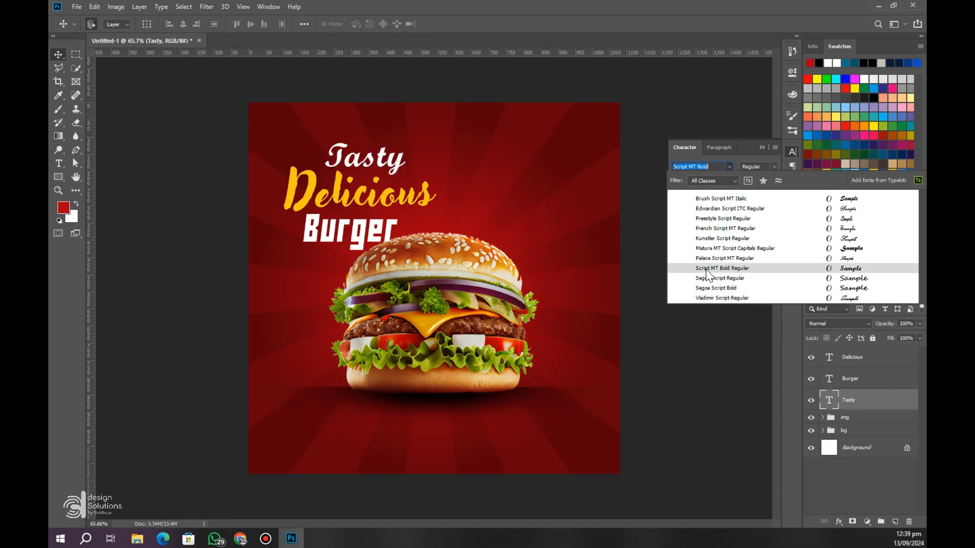
{"action": "left_click", "coordinate": [707, 272]}
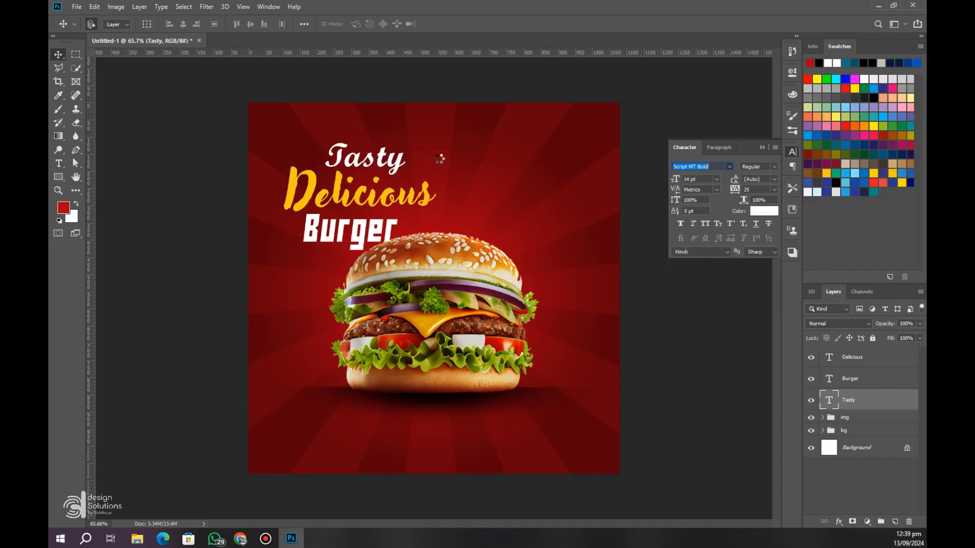
{"action": "left_click", "coordinate": [415, 203]}
{"action": "left_click", "coordinate": [729, 167]}
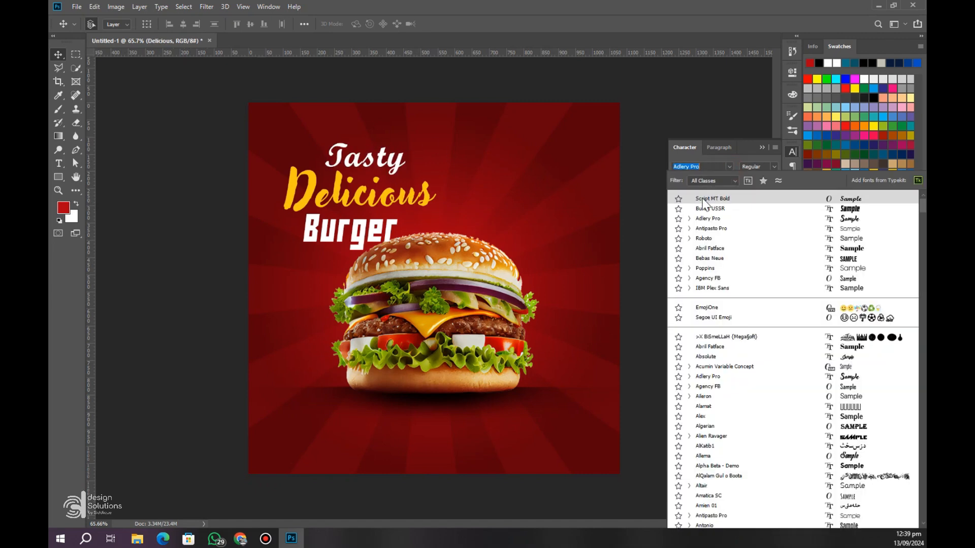
{"action": "left_click", "coordinate": [705, 206]}
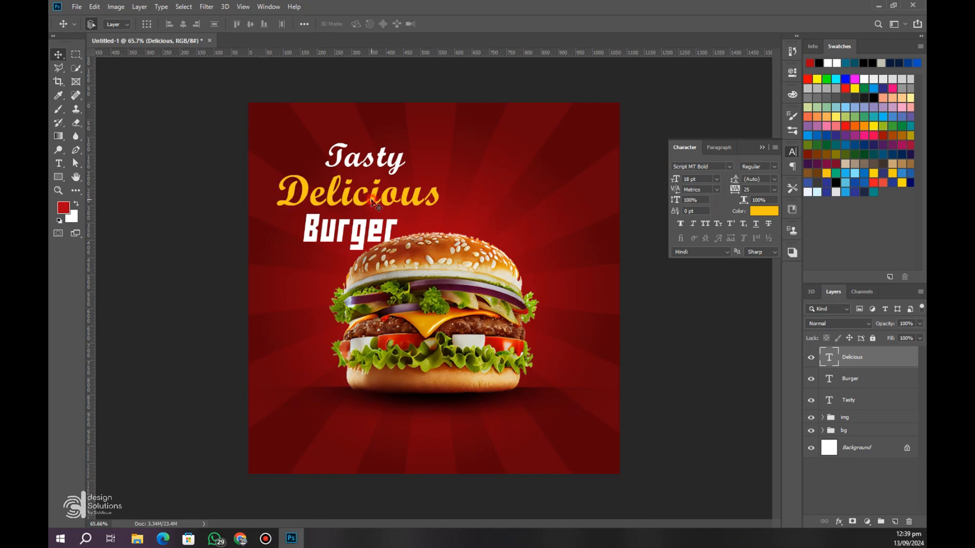
Move Delicious, Tasty and Burger back to the right so the stack sits centred above the burger
{"action": "left_click_drag", "start_coordinate": [373, 197], "coordinate": [431, 196]}
{"action": "left_click_drag", "start_coordinate": [387, 163], "coordinate": [444, 166]}
{"action": "left_click_drag", "start_coordinate": [397, 232], "coordinate": [467, 222]}
Lower the burger image with its shadow and respace the headline words into an even stack above it
{"action": "left_click", "coordinate": [478, 339]}
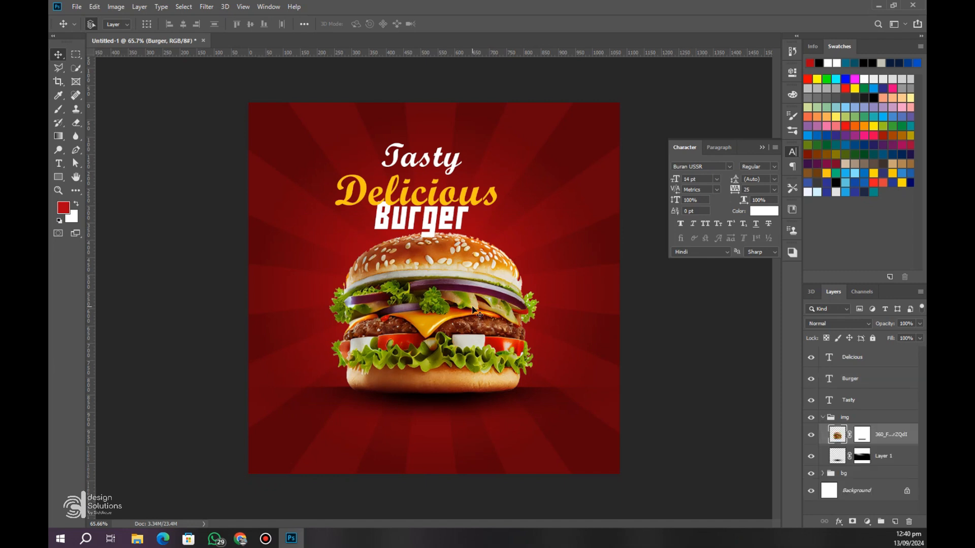
{"action": "left_click_drag", "start_coordinate": [440, 325], "coordinate": [439, 348]}
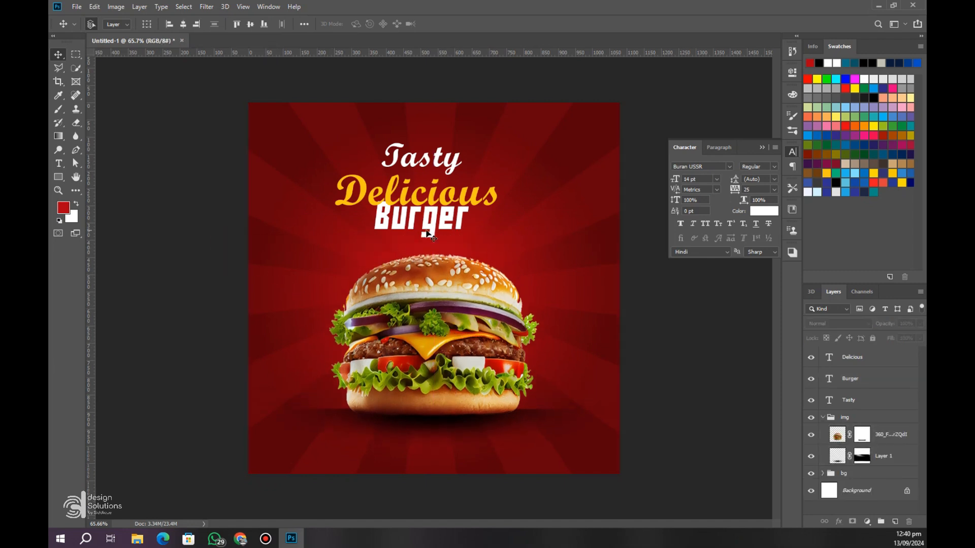
{"action": "left_click_drag", "start_coordinate": [432, 226], "coordinate": [425, 202]}
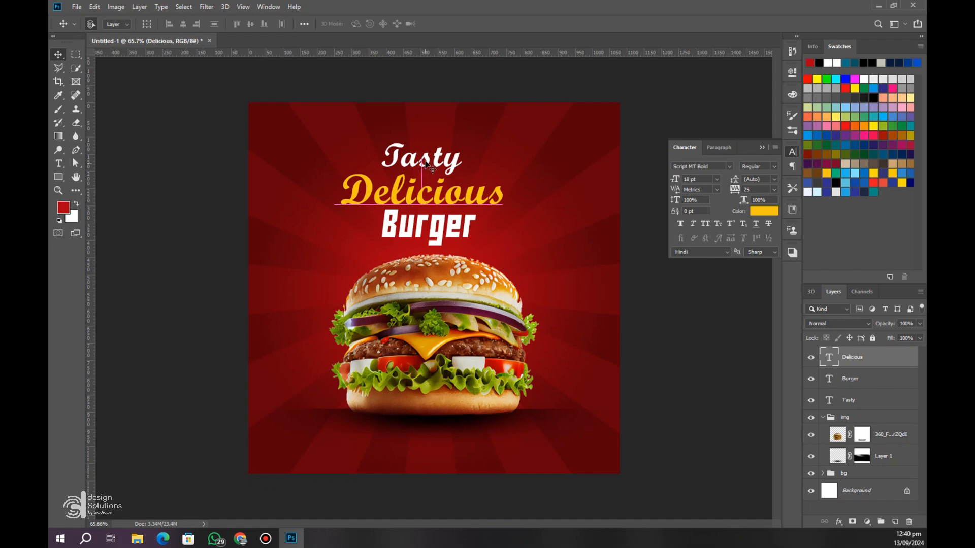
{"action": "left_click_drag", "start_coordinate": [425, 165], "coordinate": [425, 166]}
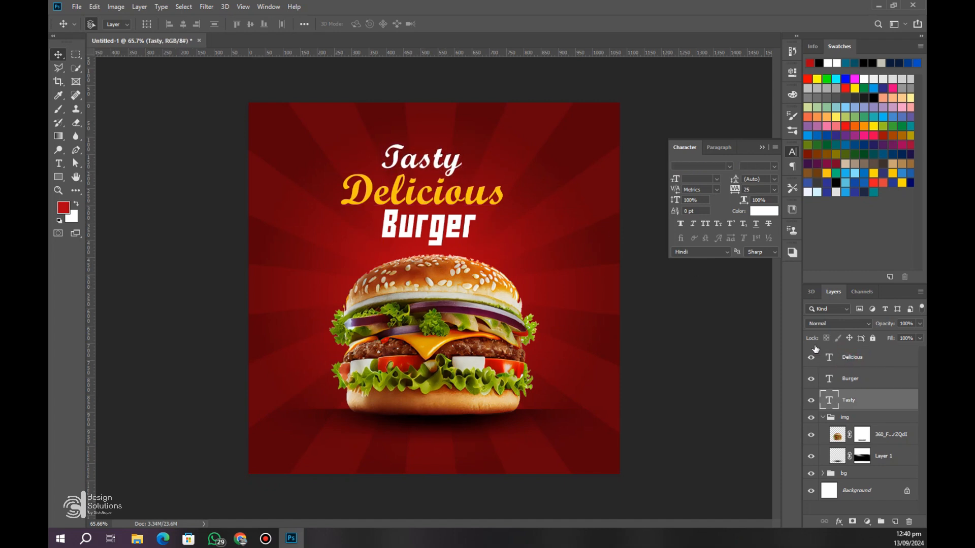
Group the three headline texts, scale the group to 88.5%, rotate it -16.92° and place it up and left of the burger
{"action": "left_click", "coordinate": [844, 360], "text": "shift"}
{"action": "key", "text": "ctrl+g"}
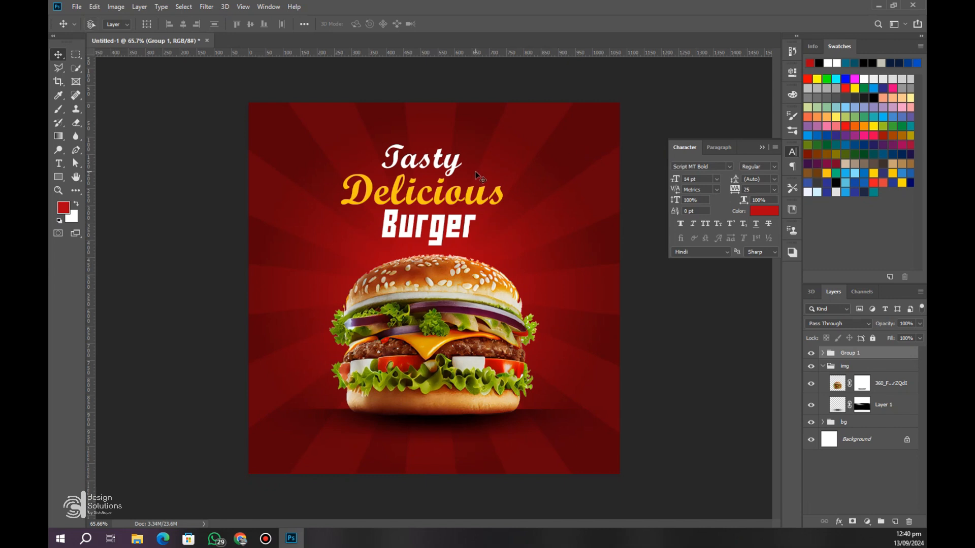
{"action": "key", "text": "ctrl+t"}
{"action": "left_click_drag", "start_coordinate": [422, 144], "coordinate": [425, 120]}
{"action": "left_click_drag", "start_coordinate": [388, 173], "coordinate": [384, 179]}
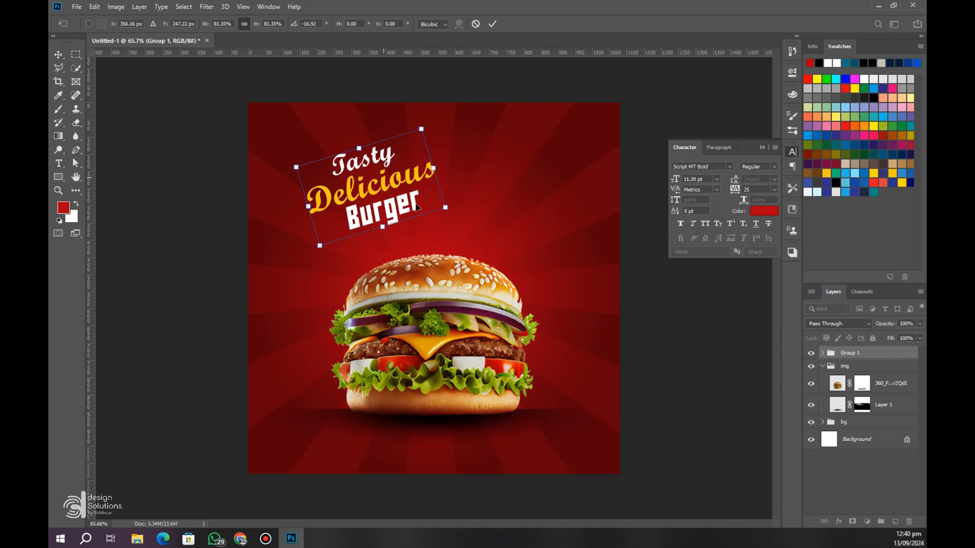
{"action": "left_click_drag", "start_coordinate": [446, 207], "coordinate": [458, 211]}
{"action": "left_click", "coordinate": [492, 24]}
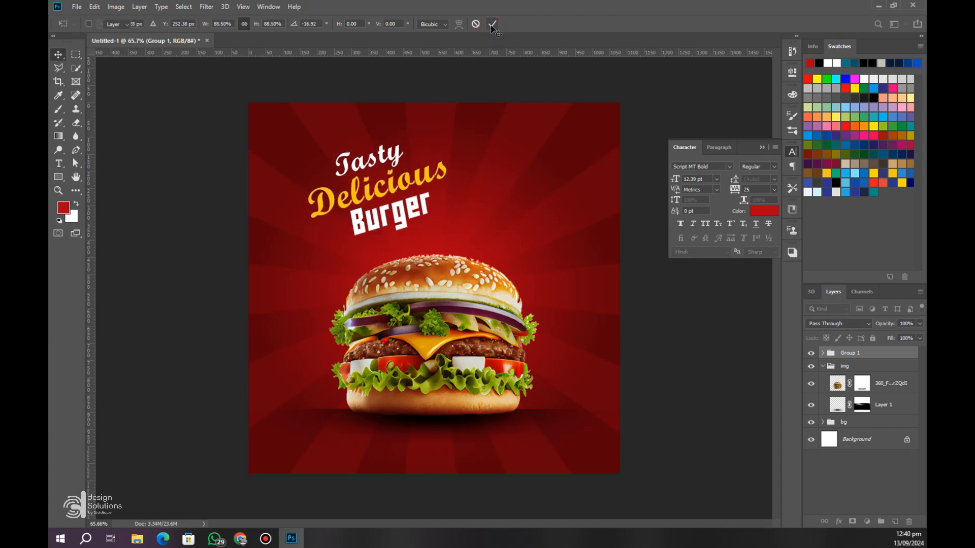
{"action": "left_click", "coordinate": [399, 212]}
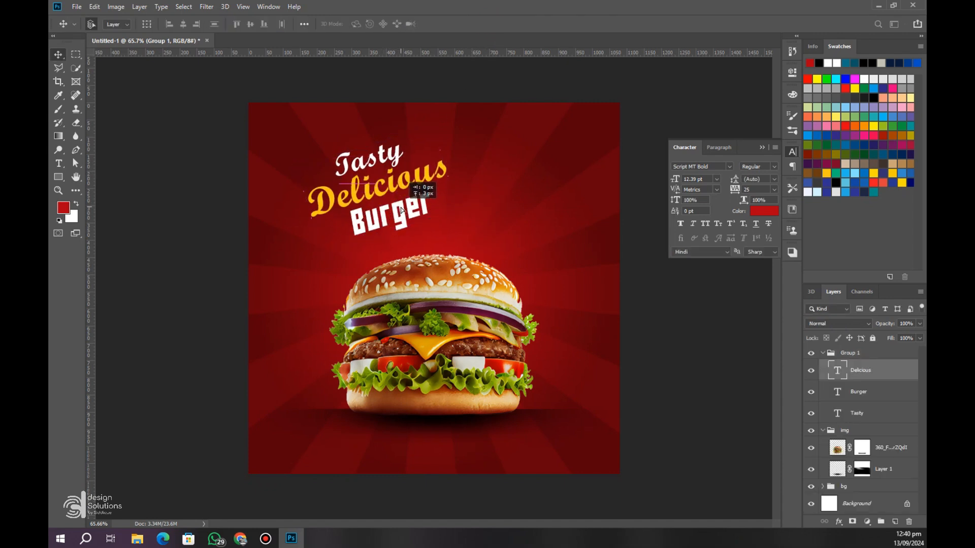
{"action": "left_click", "coordinate": [208, 205]}
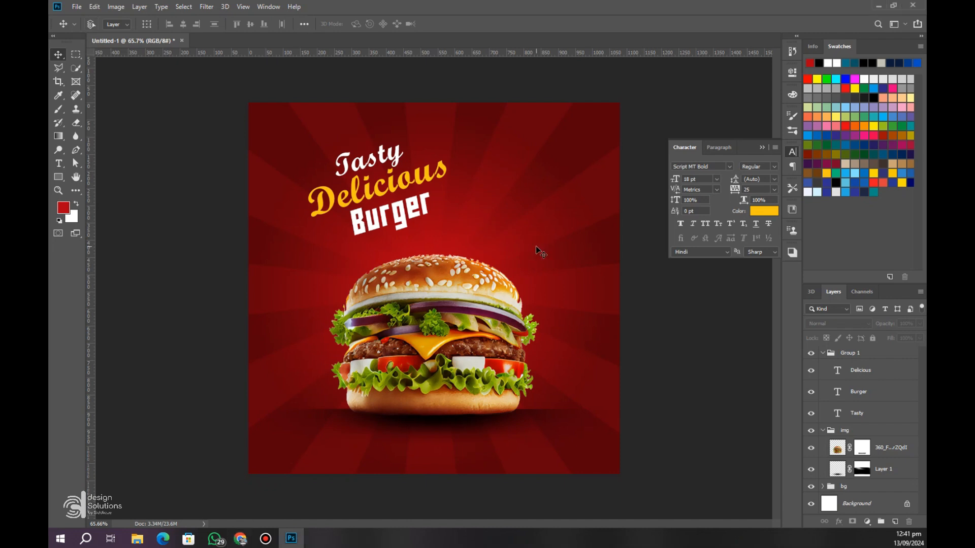
Paste the copied basil leaf image to the right of the headline and move its layer above the headline group
{"action": "key", "text": "ctrl+v"}
{"action": "left_click_drag", "start_coordinate": [467, 275], "coordinate": [565, 219]}
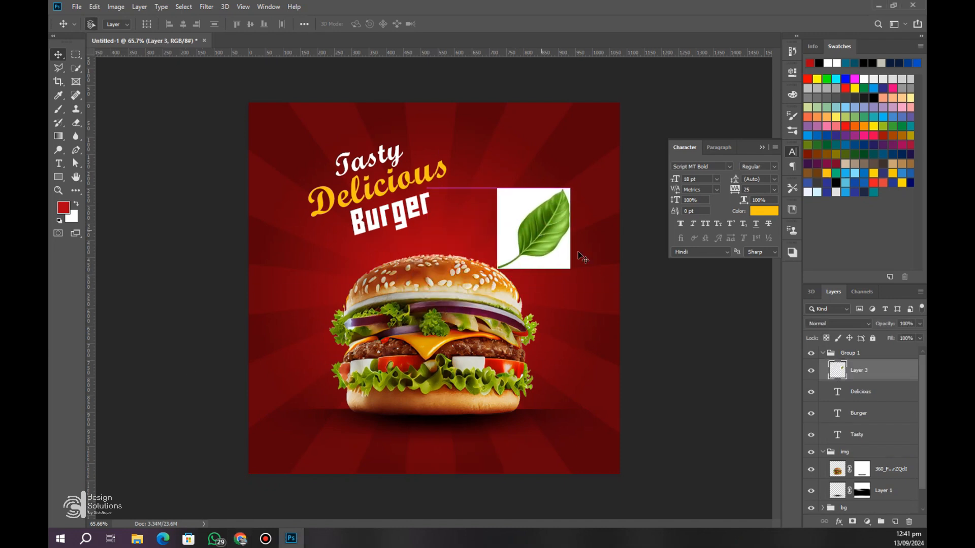
{"action": "left_click_drag", "start_coordinate": [870, 363], "coordinate": [847, 347]}
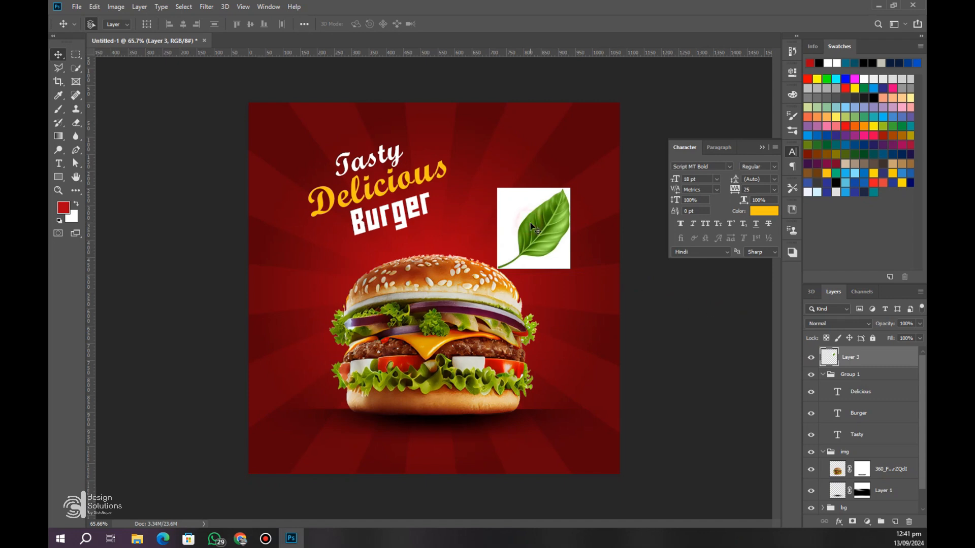
Remove the leaf's white background with the Magic Eraser and erase most of its stem
{"action": "left_click_drag", "start_coordinate": [79, 124], "coordinate": [106, 142]}
{"action": "left_click", "coordinate": [514, 205]}
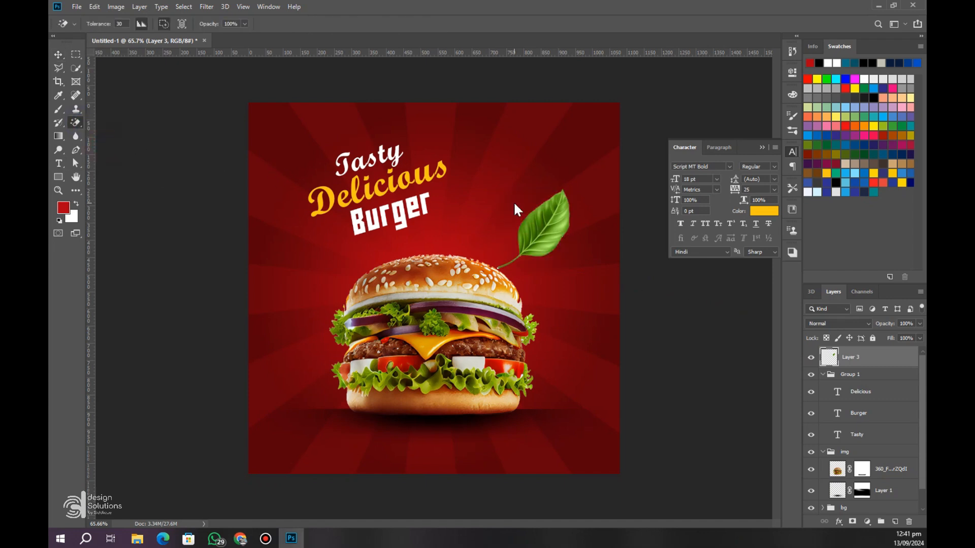
{"action": "key", "text": "shift+e"}
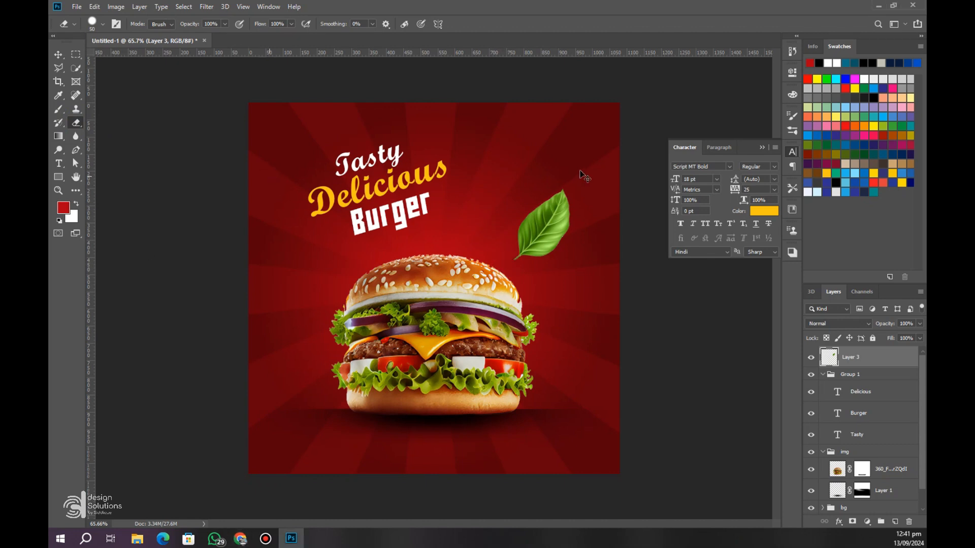
Shrink and rotate the leaf and place it beside the upper left of the burger
{"action": "key", "text": "ctrl+t"}
{"action": "left_click_drag", "start_coordinate": [571, 186], "coordinate": [305, 277]}
{"action": "left_click", "coordinate": [491, 24]}
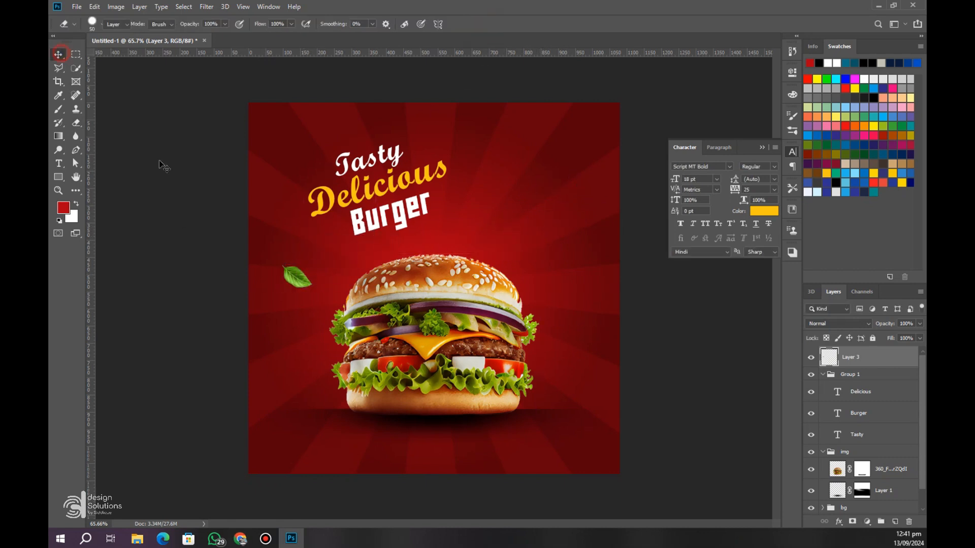
Duplicate the leaf to the right side of the burger, then rotate and flip the copy
{"action": "left_click_drag", "start_coordinate": [298, 288], "coordinate": [576, 335]}
{"action": "key", "text": "ctrl+t"}
{"action": "left_click_drag", "start_coordinate": [594, 303], "coordinate": [584, 333]}
{"action": "right_click", "coordinate": [573, 328]}
{"action": "left_click", "coordinate": [602, 459]}
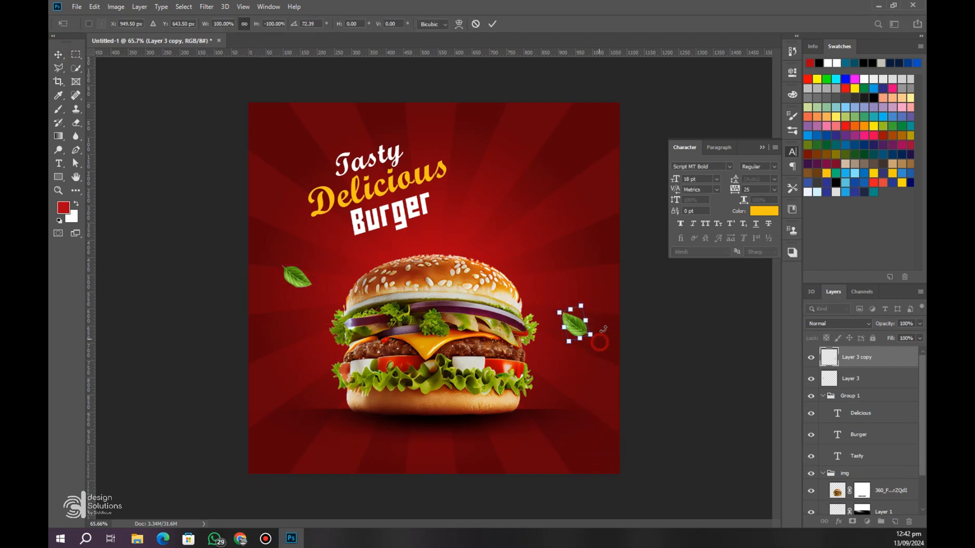
{"action": "left_click", "coordinate": [492, 24]}
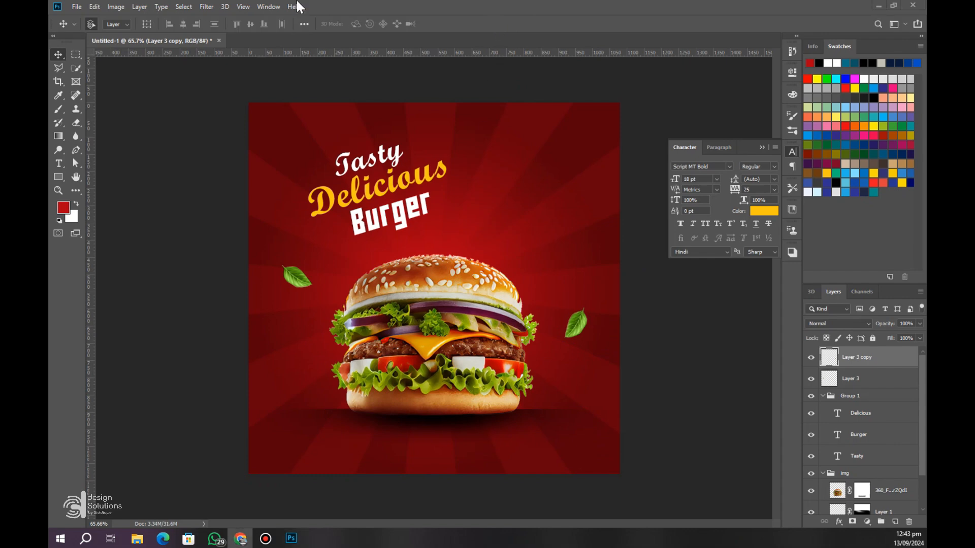
Place the grunge-swirl-arrow-brush-stroke-2 image, scaled down and rotated to point down and right beneath the right-hand leaf
{"action": "left_click", "coordinate": [75, 7]}
{"action": "left_click", "coordinate": [101, 195]}
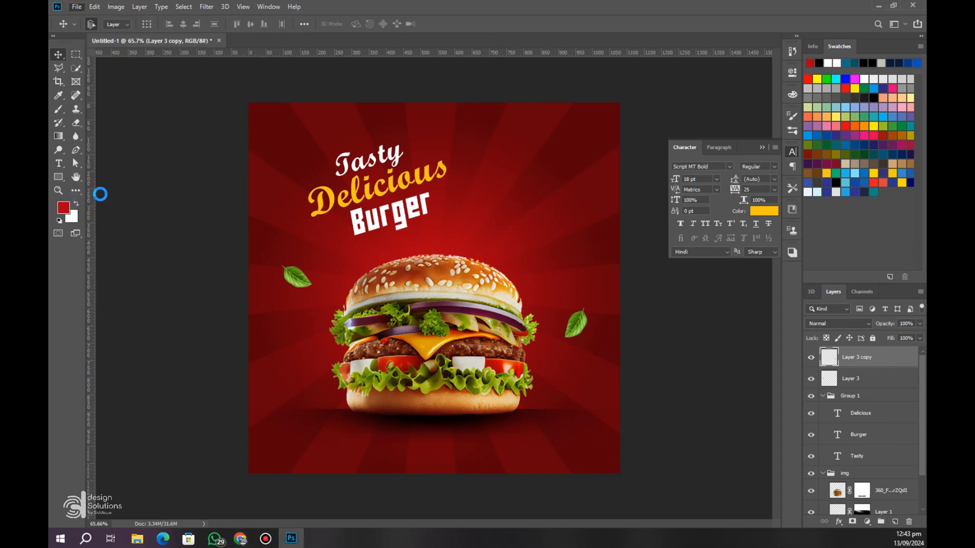
{"action": "double_click", "coordinate": [171, 104]}
{"action": "left_click_drag", "start_coordinate": [249, 200], "coordinate": [514, 321]}
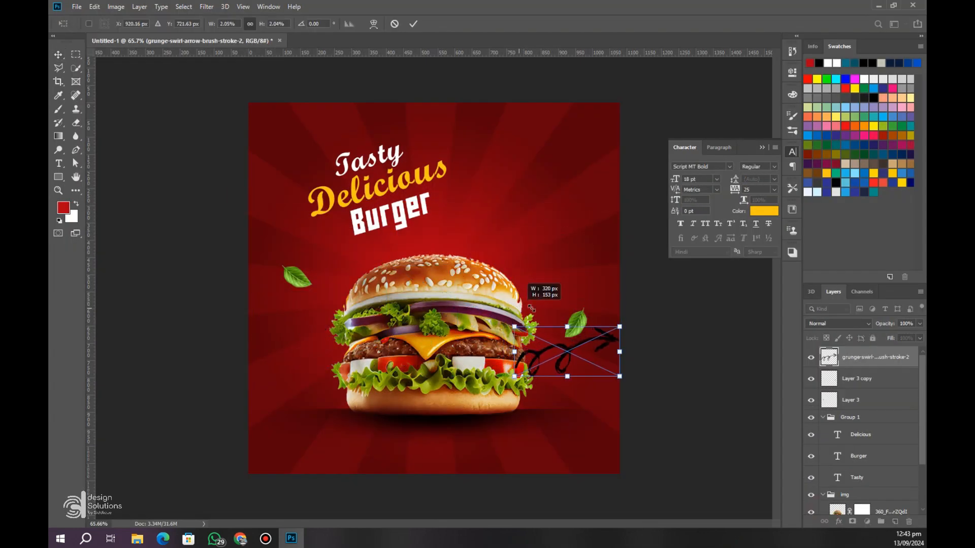
{"action": "left_click_drag", "start_coordinate": [630, 314], "coordinate": [625, 378]}
{"action": "left_click_drag", "start_coordinate": [557, 294], "coordinate": [565, 340]}
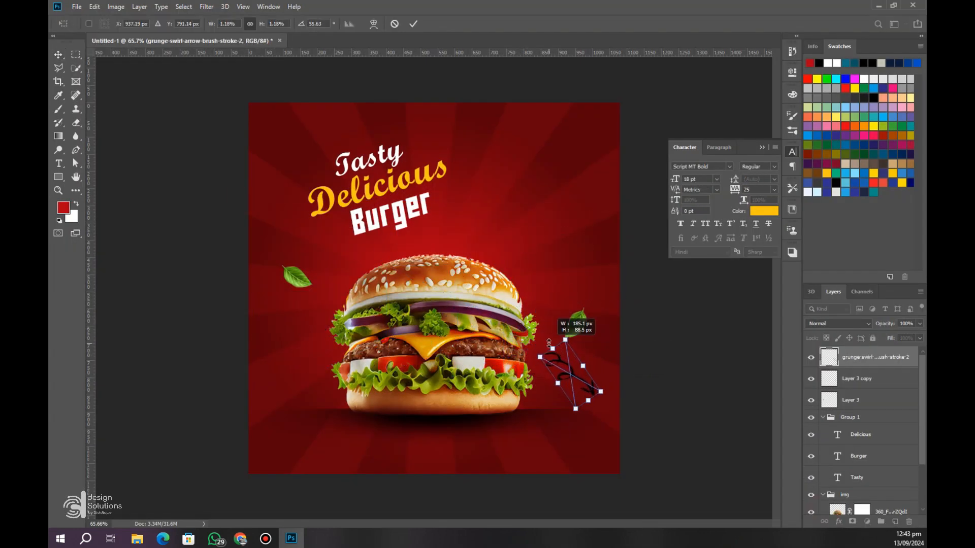
{"action": "left_click", "coordinate": [413, 24]}
Apply a white Color Overlay at 100% opacity to the swirl arrow layer
{"action": "left_click", "coordinate": [839, 523]}
{"action": "left_click", "coordinate": [844, 482]}
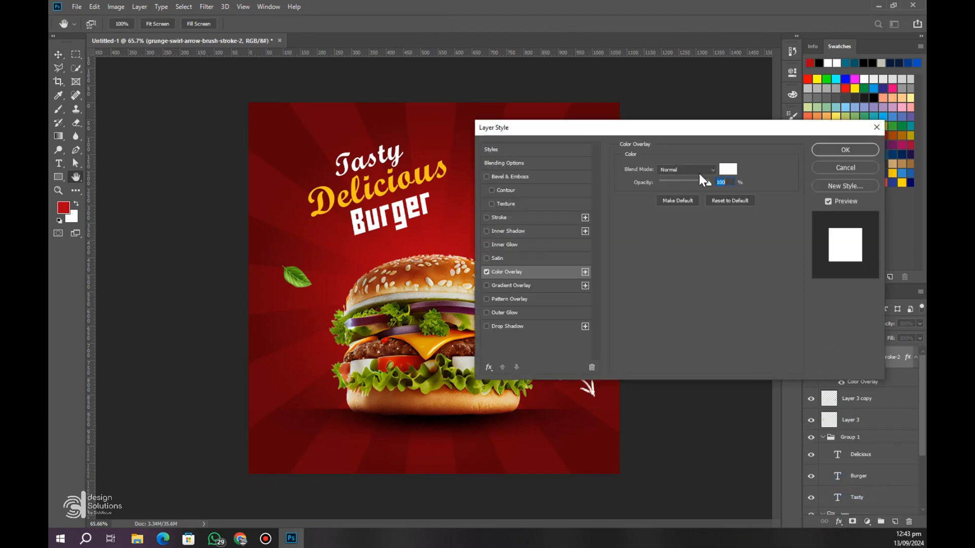
{"action": "left_click", "coordinate": [727, 169]}
{"action": "left_click", "coordinate": [751, 190]}
{"action": "left_click", "coordinate": [834, 148]}
{"action": "left_click", "coordinate": [791, 152]}
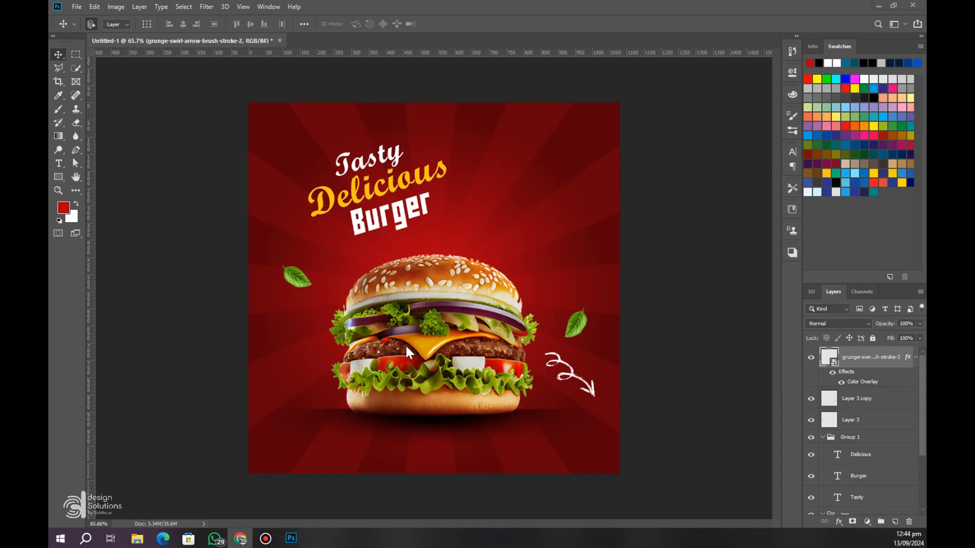
Draw a 193 × 74 px rectangle below the swirl arrow with a white fill and 37 px corner radii
{"action": "left_click", "coordinate": [59, 177]}
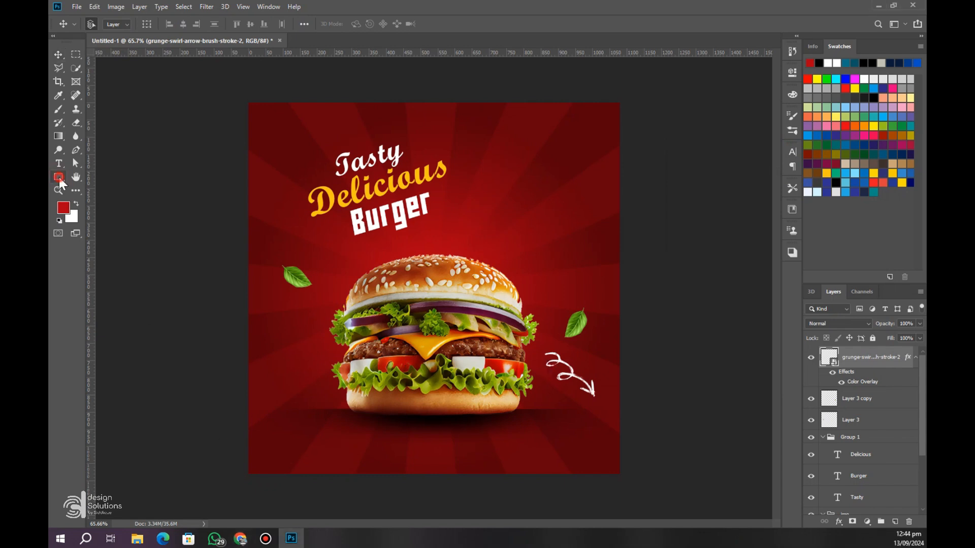
{"action": "mouse_move", "coordinate": [597, 416]}
{"action": "left_mouse_down"}
{"action": "mouse_move", "coordinate": [585, 436]}
{"action": "mouse_move", "coordinate": [532, 440]}
{"action": "left_mouse_up"}
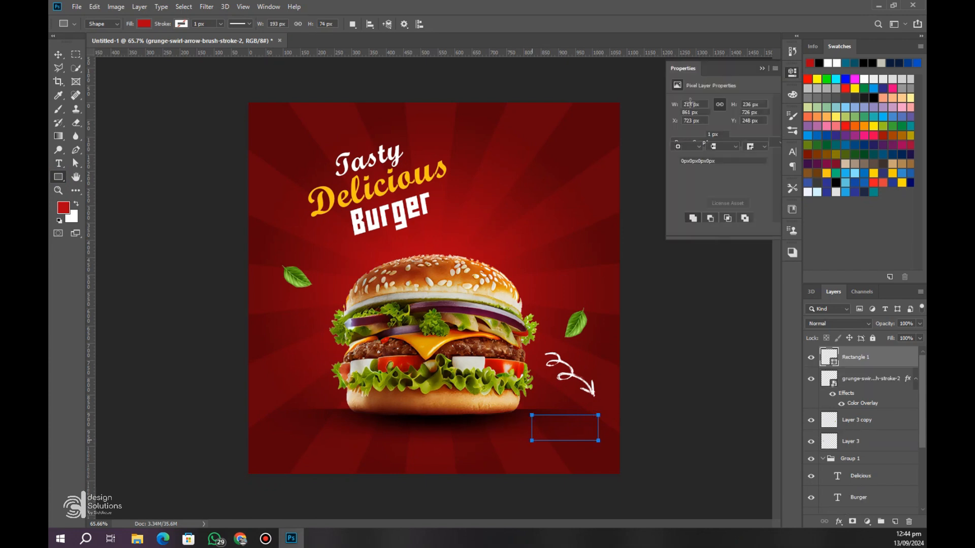
{"action": "left_click", "coordinate": [678, 135]}
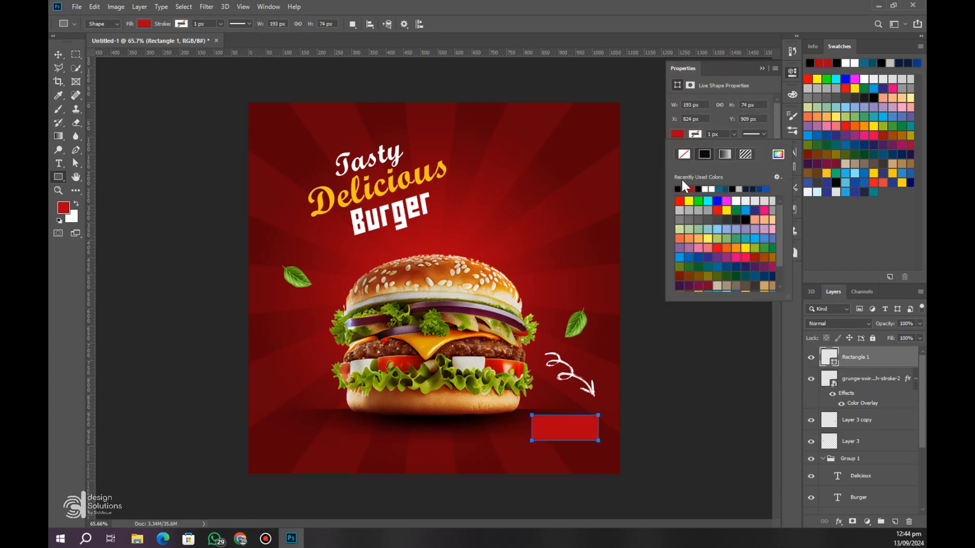
{"action": "left_click", "coordinate": [707, 188]}
{"action": "key", "text": "Return"}
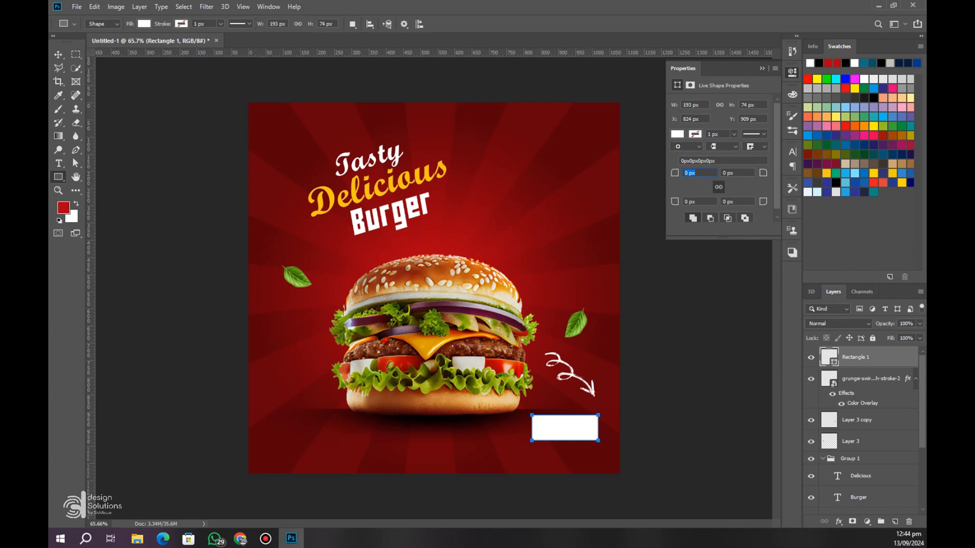
{"action": "key", "text": "v"}
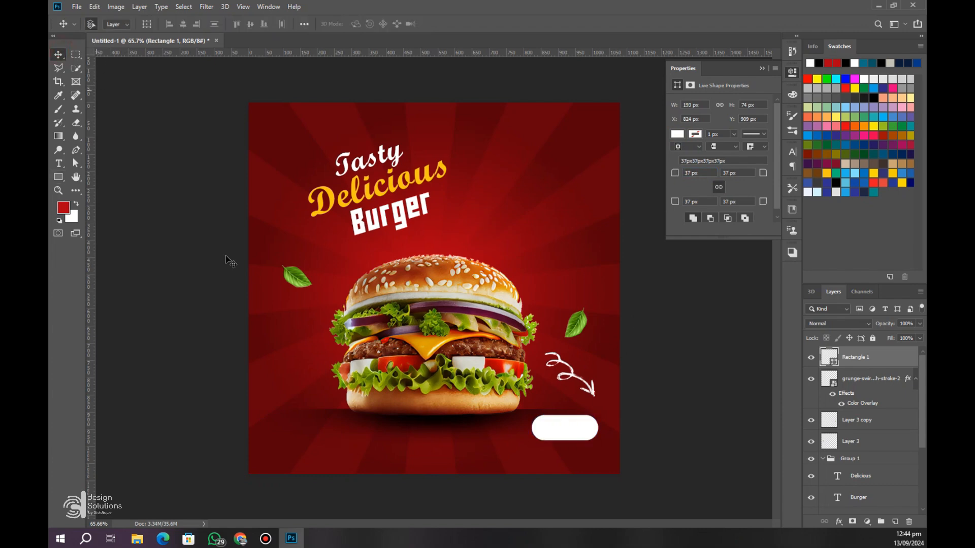
Reduce the white rounded rectangle's height to 71.62% and move it slightly lower, to X 822 px, Y 951 px
{"action": "key", "text": "ctrl+t"}
{"action": "scroll", "coordinate": [533, 385], "scroll_direction": "up", "scroll_amount": 3}
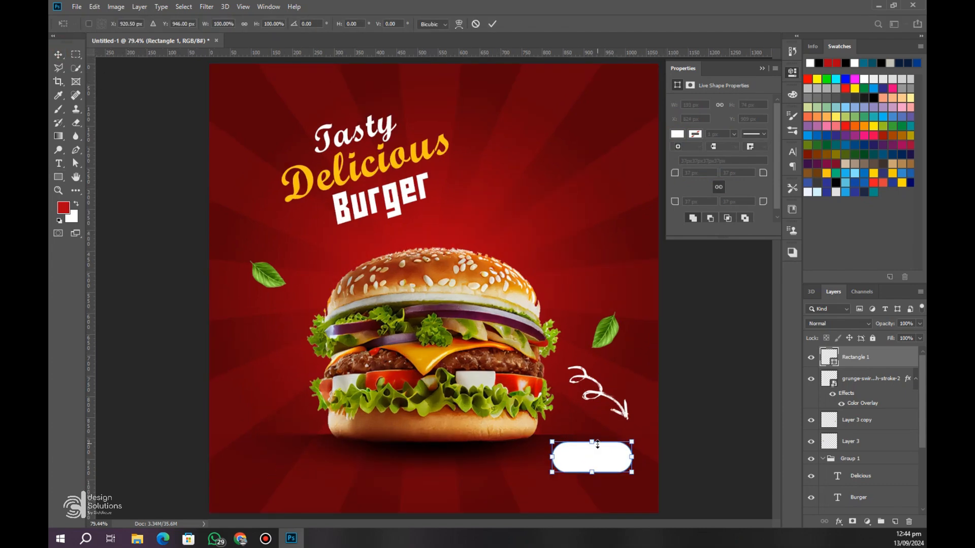
{"action": "left_click_drag", "start_coordinate": [530, 405], "coordinate": [400, 281]}
{"action": "mouse_move", "coordinate": [454, 340]}
{"action": "left_mouse_down"}
{"action": "mouse_move", "coordinate": [453, 355]}
{"action": "mouse_move", "coordinate": [461, 346]}
{"action": "left_mouse_up"}
{"action": "left_click", "coordinate": [491, 25]}
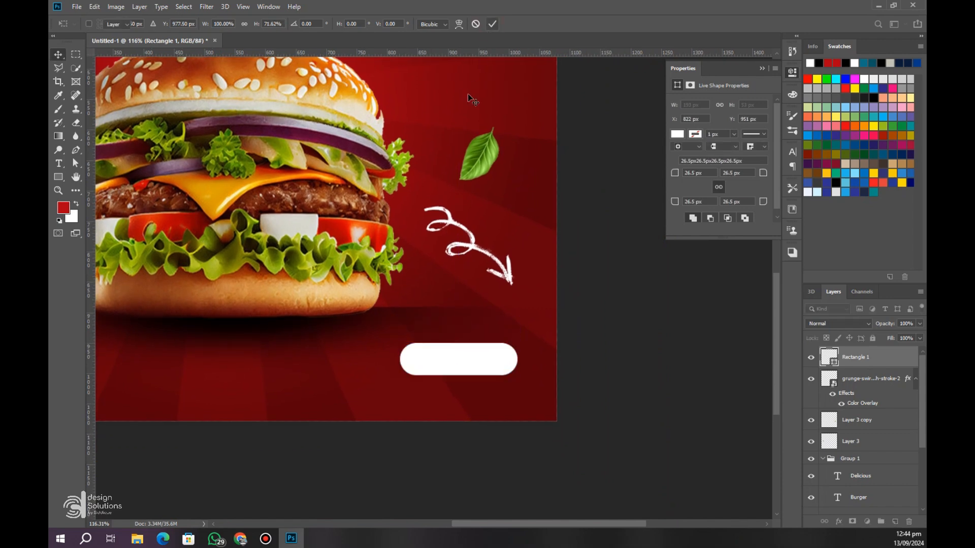
Paste the arrow icon image as a new layer and erase its black background with the Magic Eraser tool
{"action": "scroll", "coordinate": [500, 376], "scroll_direction": "up", "scroll_amount": 3}
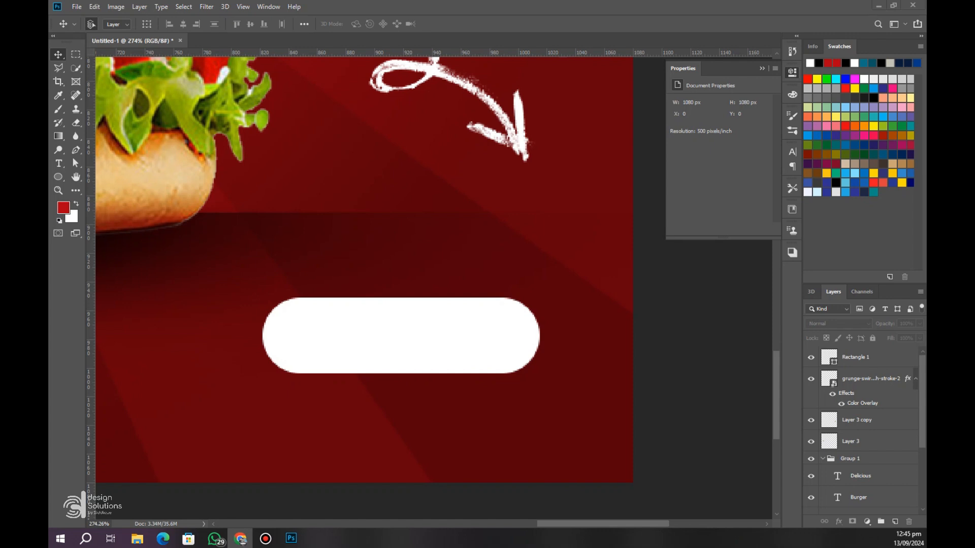
{"action": "key", "text": "ctrl+v"}
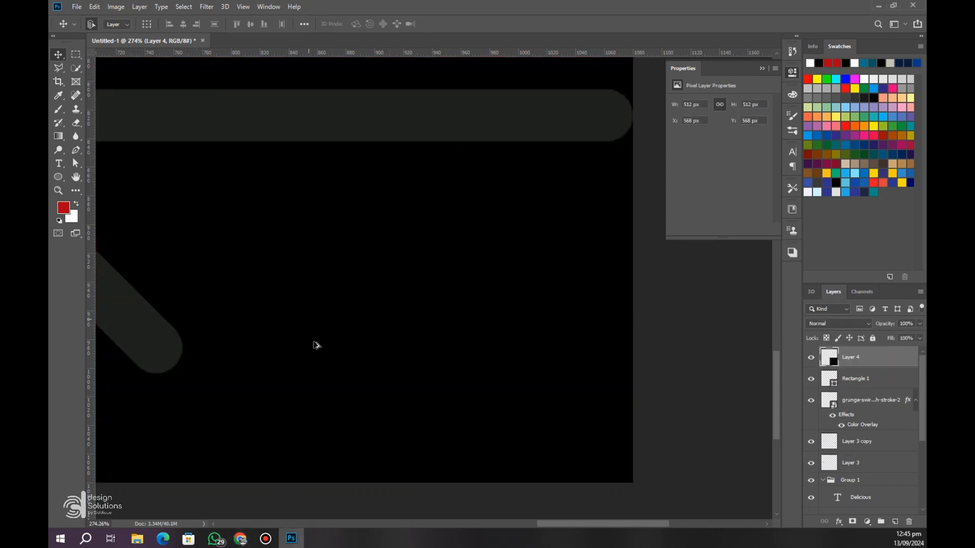
{"action": "scroll", "coordinate": [316, 345], "scroll_direction": "down", "scroll_amount": 5}
{"action": "right_click", "coordinate": [75, 123]}
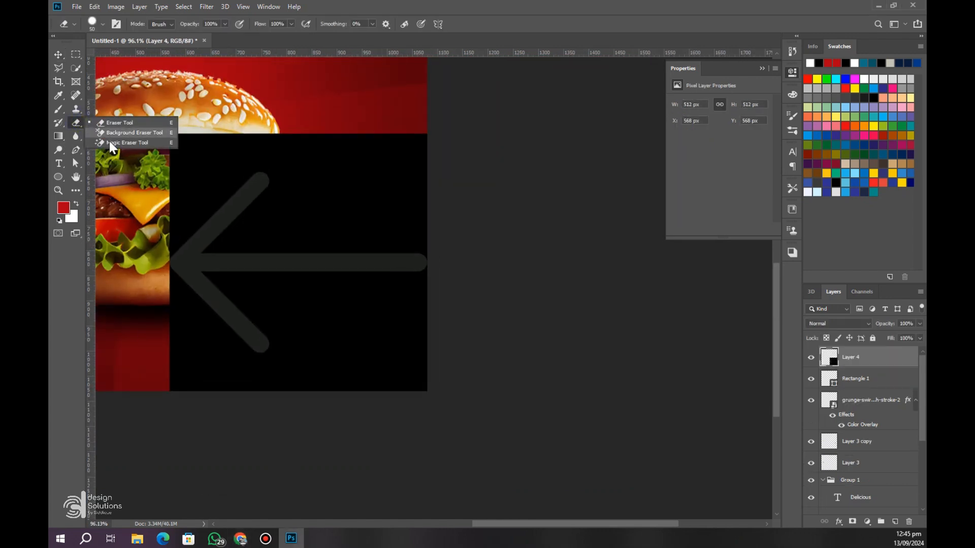
{"action": "left_click", "coordinate": [117, 144]}
{"action": "left_click", "coordinate": [333, 175]}
{"action": "left_click", "coordinate": [308, 279]}
Scale the arrow icon to 5.76%, flip it horizontally and place it near the left end of the white rounded rectangle
{"action": "key", "text": "ctrl+t"}
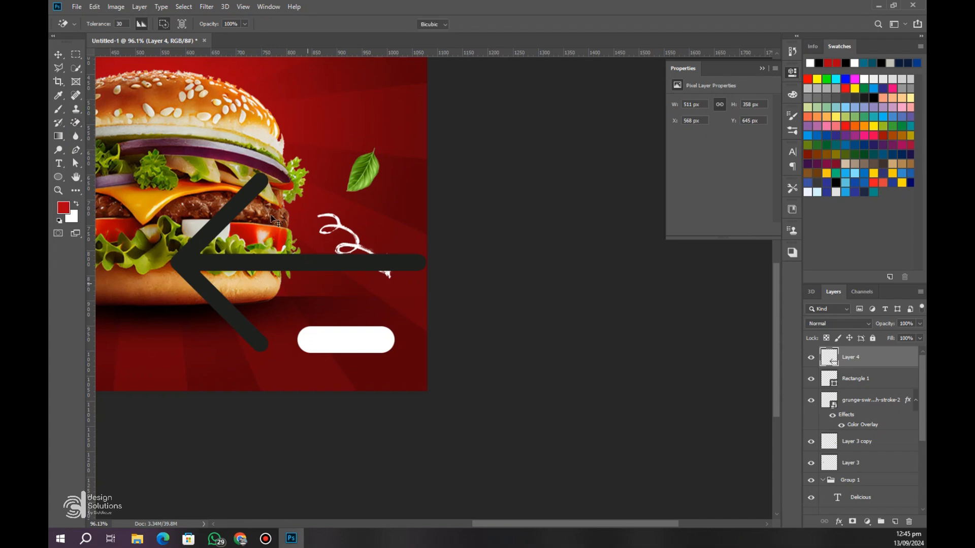
{"action": "left_click_drag", "start_coordinate": [299, 172], "coordinate": [333, 330]}
{"action": "scroll", "coordinate": [329, 348], "scroll_direction": "up", "scroll_amount": 5}
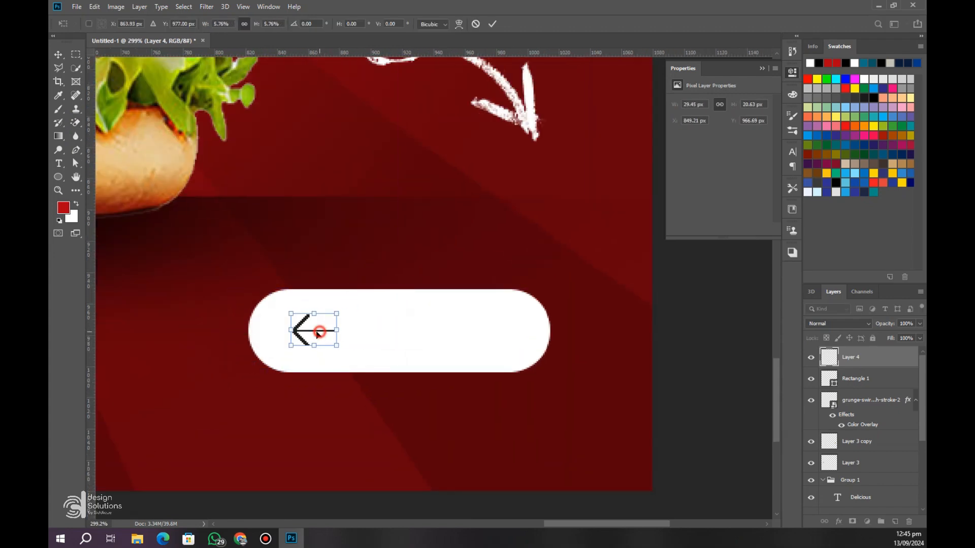
{"action": "right_click", "coordinate": [319, 327]}
{"action": "left_click", "coordinate": [355, 451]}
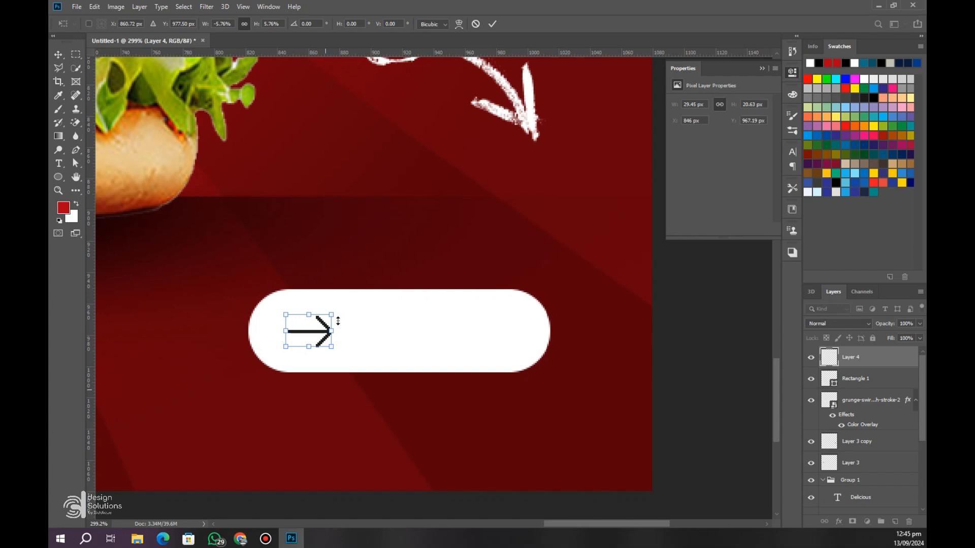
{"action": "left_click", "coordinate": [491, 26]}
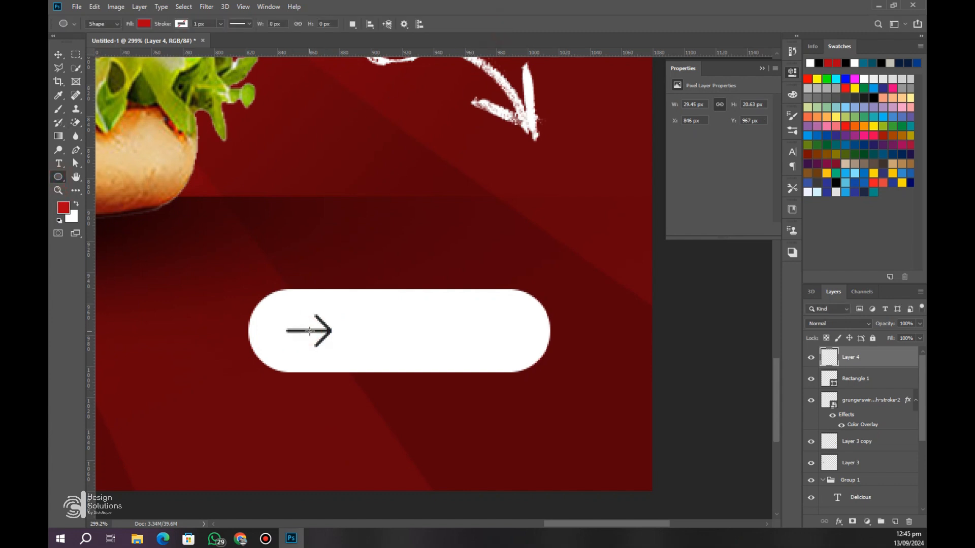
Draw a 42 × 42 px circle at the label's left end, order it behind the arrow icon and fill it with #64000a
{"action": "mouse_move", "coordinate": [309, 331]}
{"action": "left_mouse_down"}
{"action": "mouse_move", "coordinate": [342, 373]}
{"action": "mouse_move", "coordinate": [342, 364]}
{"action": "left_mouse_up"}
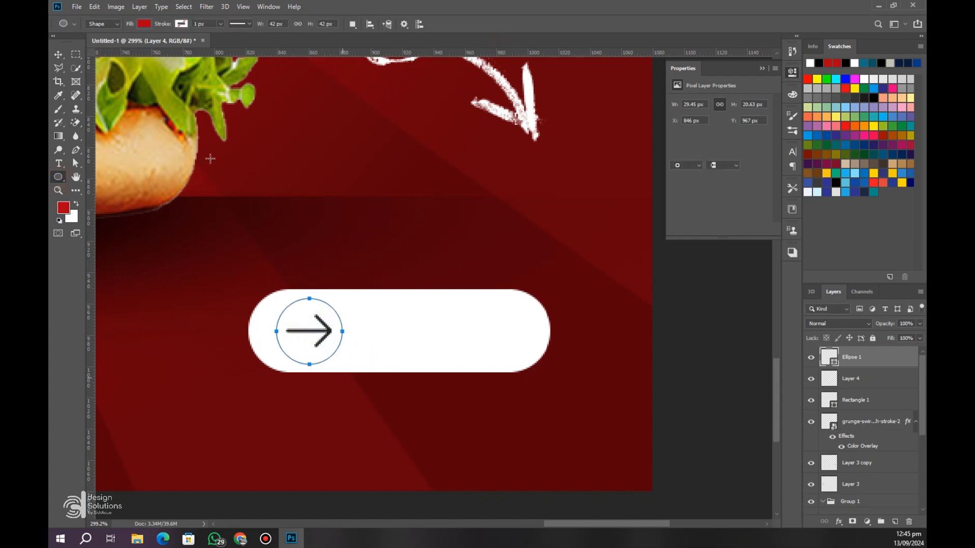
{"action": "key", "text": "v"}
{"action": "left_click_drag", "start_coordinate": [307, 320], "coordinate": [297, 321]}
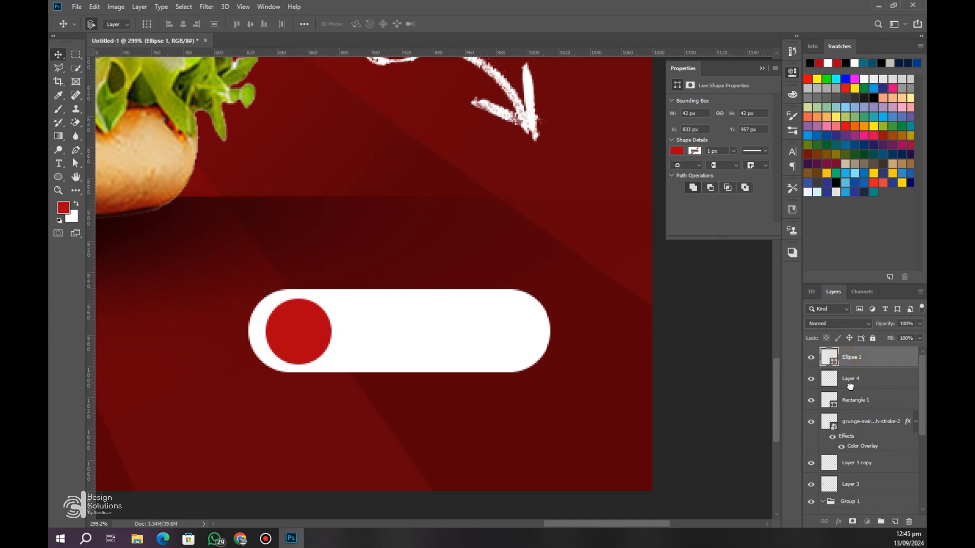
{"action": "left_click_drag", "start_coordinate": [850, 387], "coordinate": [835, 386]}
{"action": "left_click", "coordinate": [310, 378]}
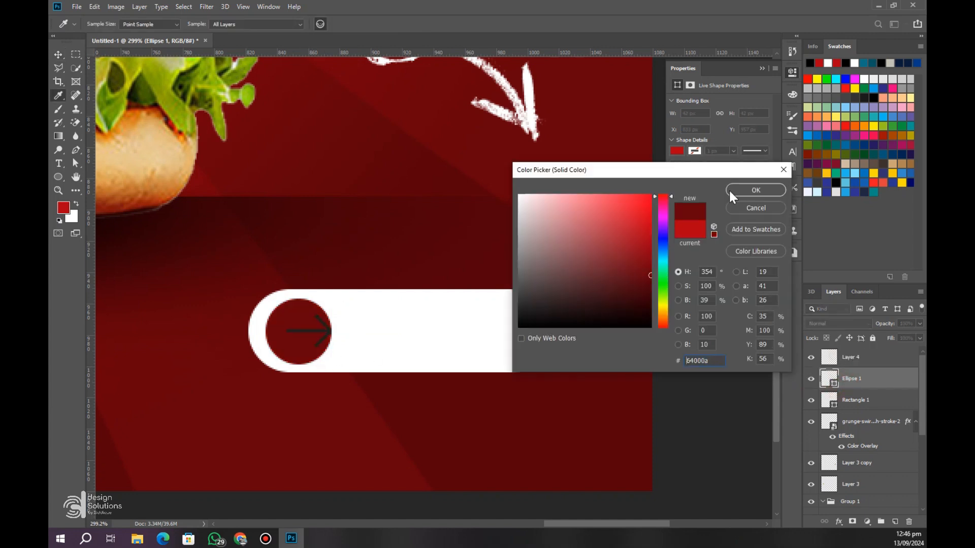
{"action": "left_click", "coordinate": [731, 189]}
Apply a white Color Overlay to the arrow icon and centre it in the circle, shifting both slightly left
{"action": "left_click_drag", "start_coordinate": [321, 331], "coordinate": [312, 331]}
{"action": "left_click", "coordinate": [839, 521]}
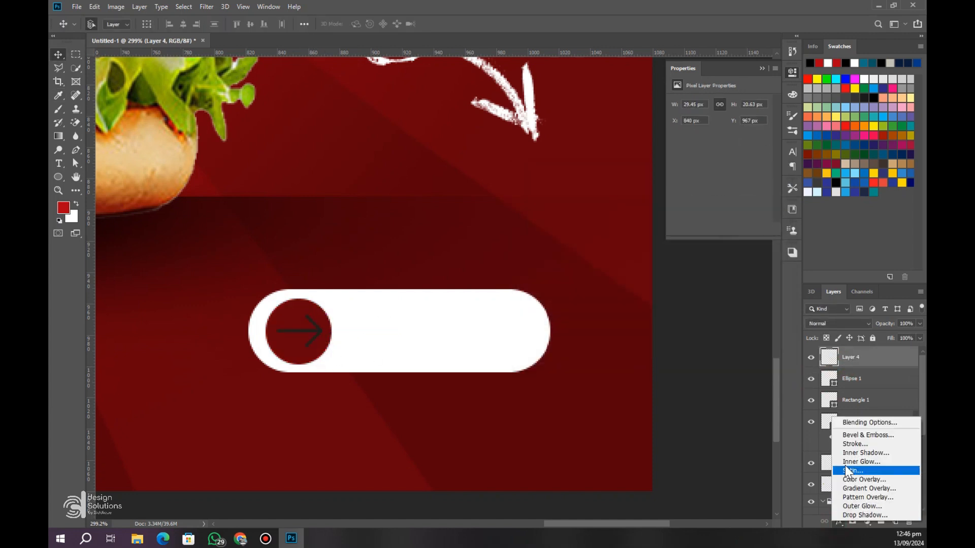
{"action": "left_click", "coordinate": [848, 478]}
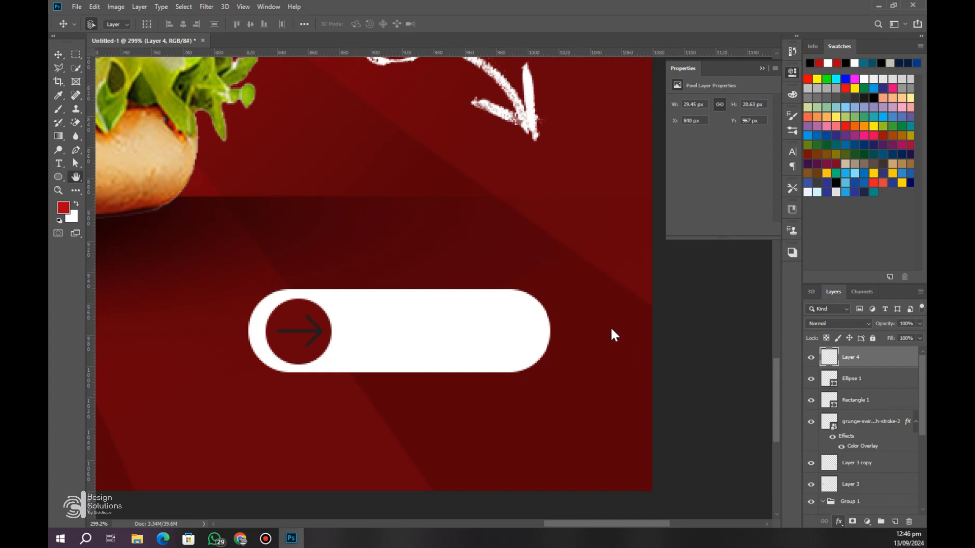
{"action": "left_click_drag", "start_coordinate": [313, 331], "coordinate": [313, 330]}
{"action": "left_click_drag", "start_coordinate": [290, 310], "coordinate": [286, 310]}
{"action": "left_click_drag", "start_coordinate": [316, 331], "coordinate": [312, 331]}
Add the text "Call now" in Roboto Regular at 4.01 pt and place it beside the circle on the white label
{"action": "left_click", "coordinate": [61, 163]}
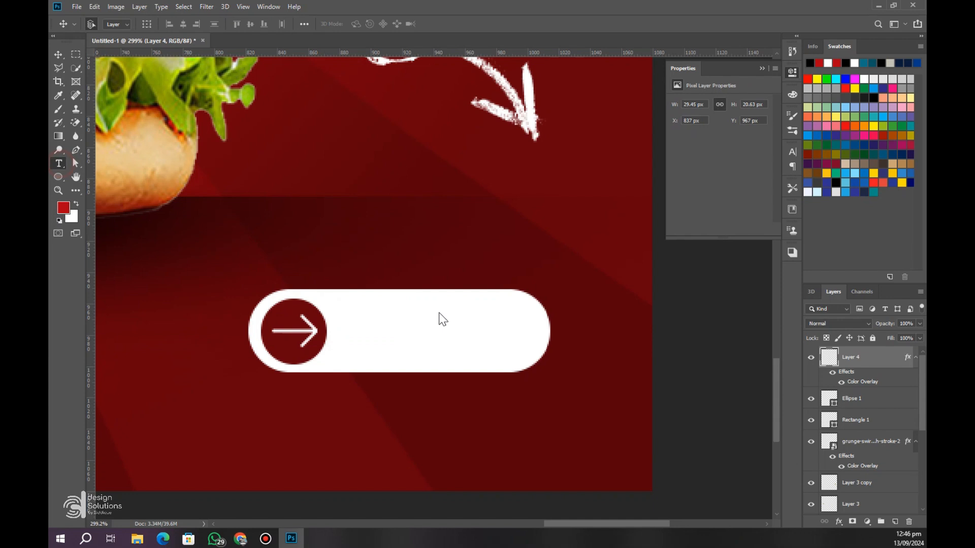
{"action": "left_click", "coordinate": [372, 313]}
{"action": "left_click", "coordinate": [793, 151]}
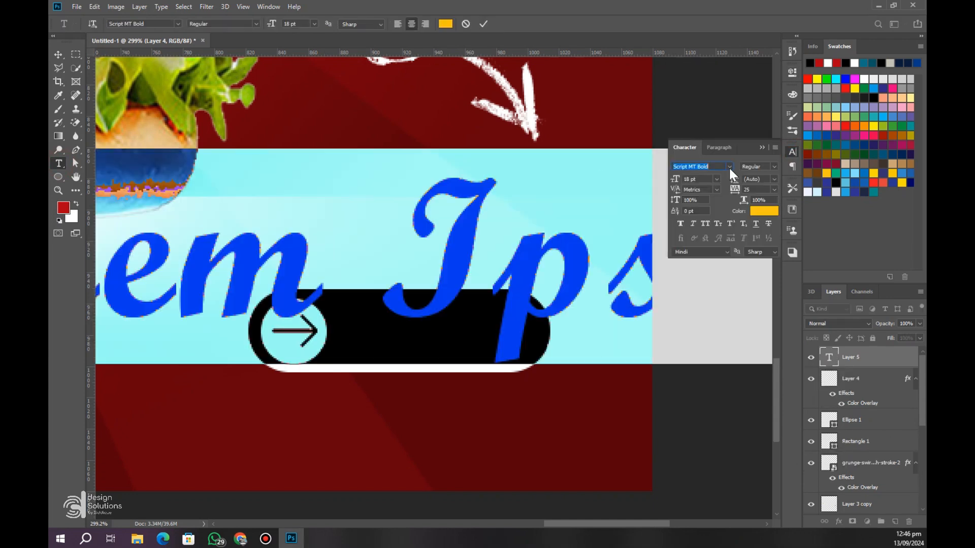
{"action": "left_click", "coordinate": [725, 166]}
{"action": "left_click", "coordinate": [704, 240]}
{"action": "left_click_drag", "start_coordinate": [676, 181], "coordinate": [504, 273]}
{"action": "type", "text": "Call now"}
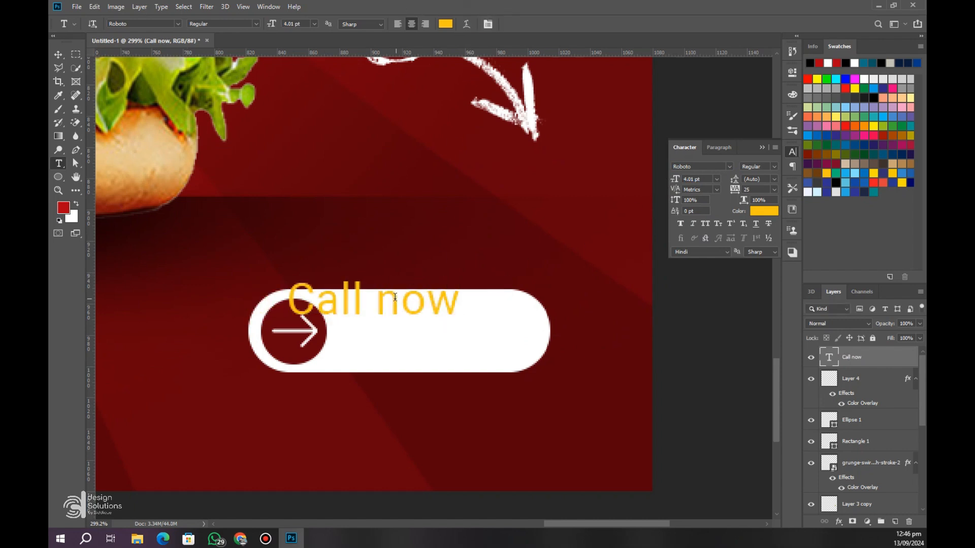
{"action": "type", "text": "v"}
{"action": "left_click_drag", "start_coordinate": [388, 301], "coordinate": [441, 328]}
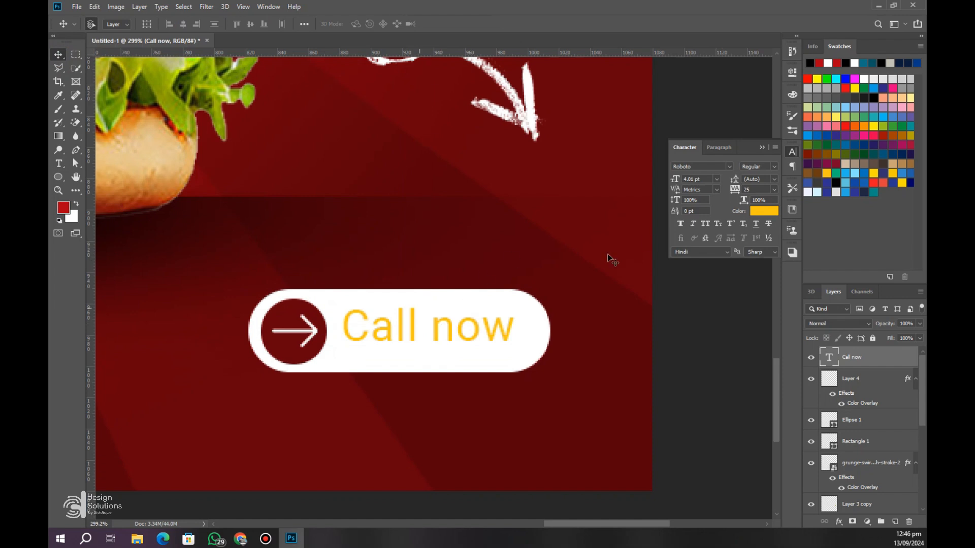
Set the "Call now" text colour to #520009 and apply All Caps
{"action": "left_click", "coordinate": [763, 211]}
{"action": "left_click", "coordinate": [431, 266]}
{"action": "left_click", "coordinate": [757, 188]}
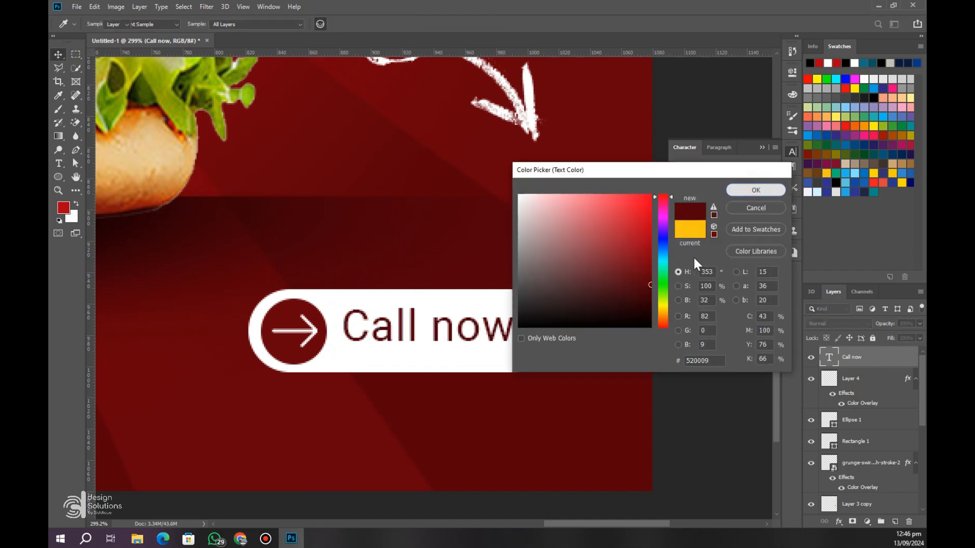
{"action": "key", "text": "alt+Tab"}
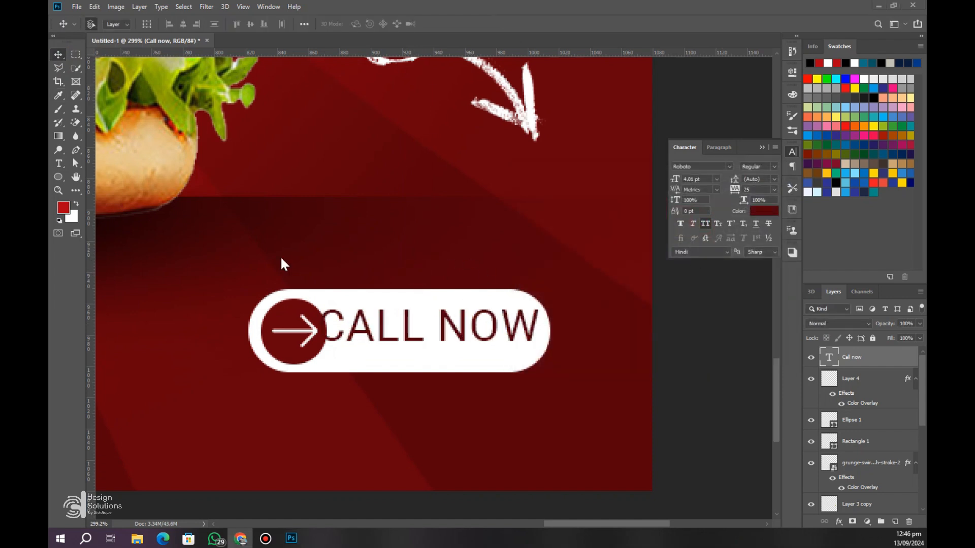
Change the "Call now" text's font to Montserrat Bold and its size to 3.01 pt
{"action": "left_click", "coordinate": [717, 167]}
{"action": "type", "text": "mo"}
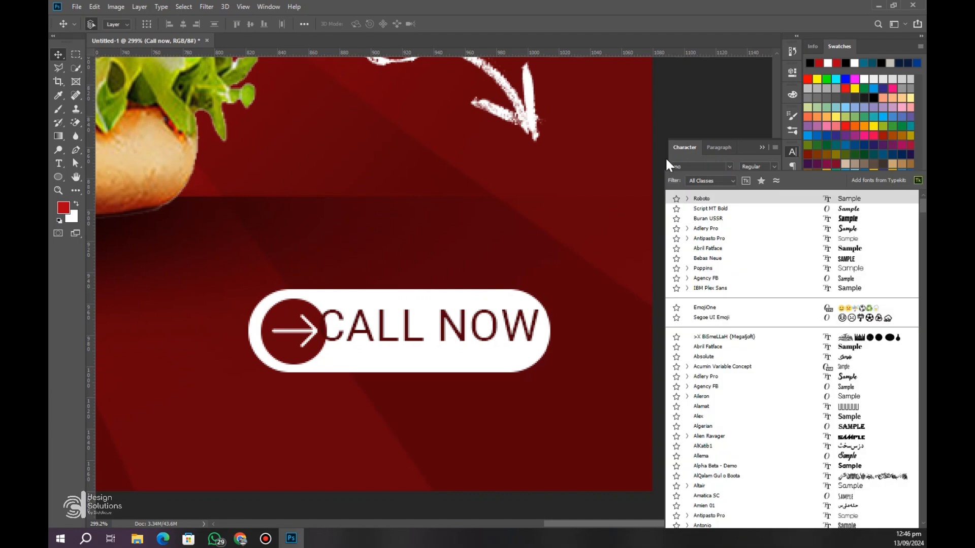
{"action": "type", "text": "ntst"}
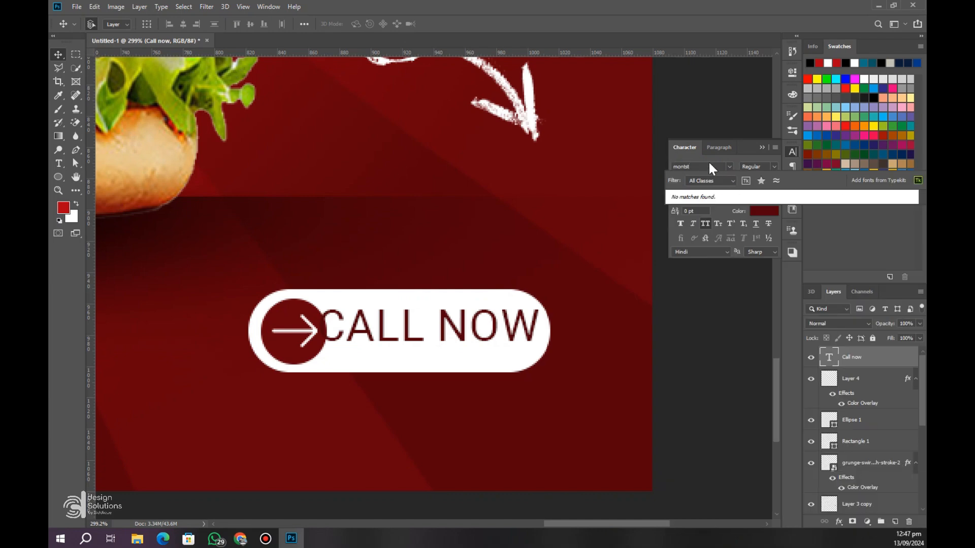
{"action": "key", "text": "BackSpace"}
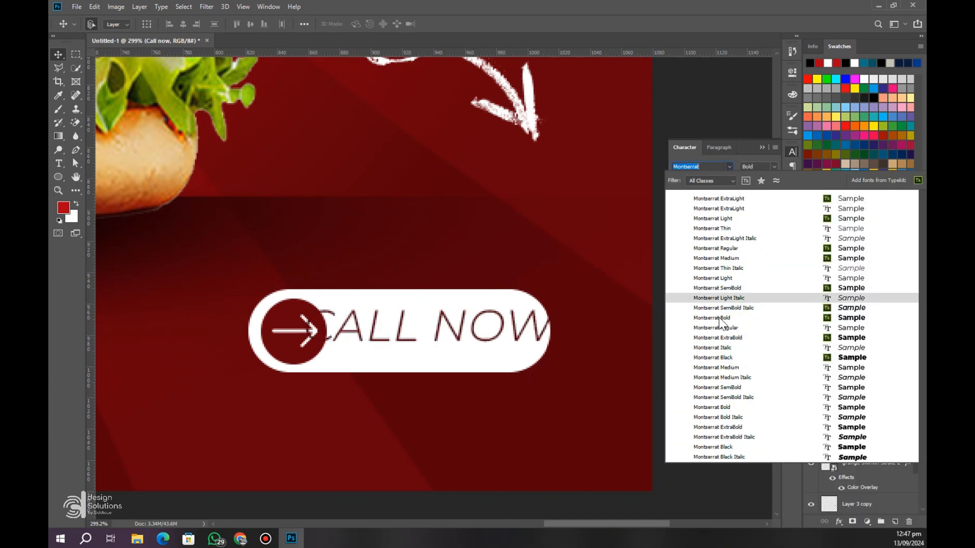
{"action": "left_click", "coordinate": [719, 319]}
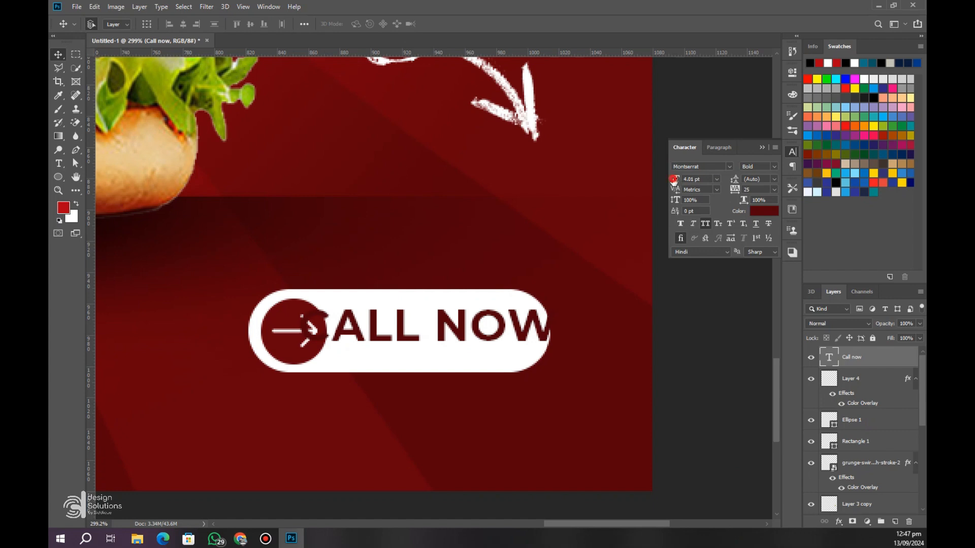
{"action": "left_click_drag", "start_coordinate": [673, 180], "coordinate": [668, 184]}
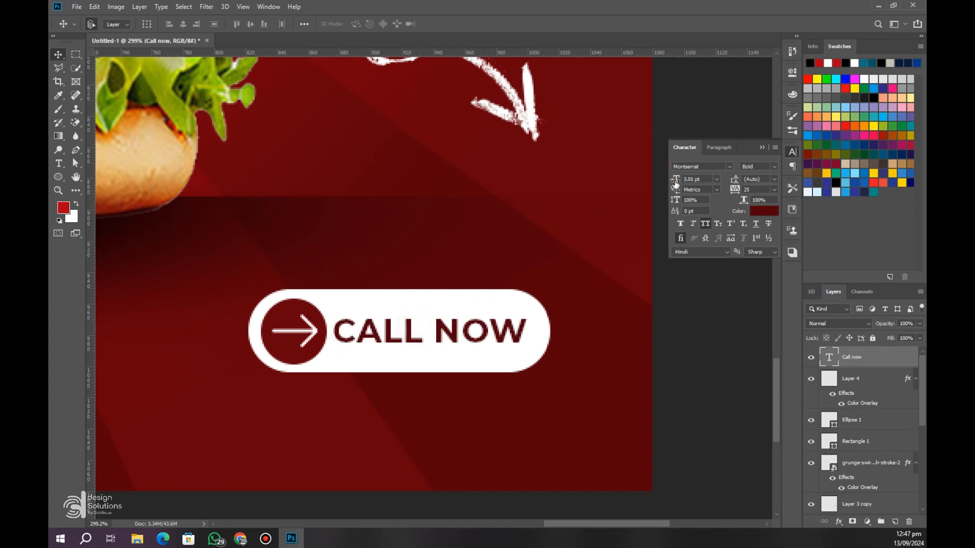
{"action": "left_click_drag", "start_coordinate": [675, 184], "coordinate": [675, 189]}
Replace the word "CALL" with "ORDER" so the label text reads "ORDER NOW"
{"action": "left_click_drag", "start_coordinate": [417, 341], "coordinate": [344, 333]}
{"action": "double_click", "coordinate": [418, 339]}
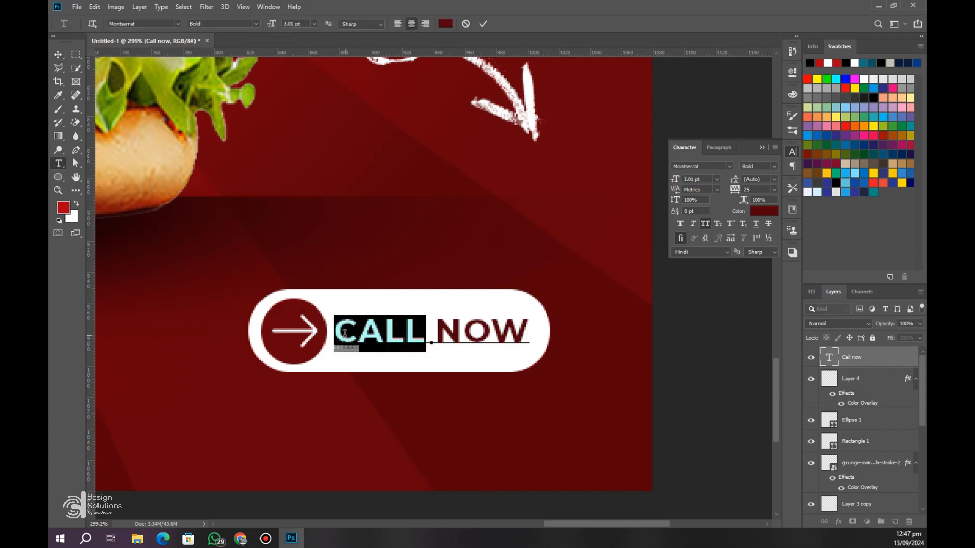
{"action": "type", "text": "SER"}
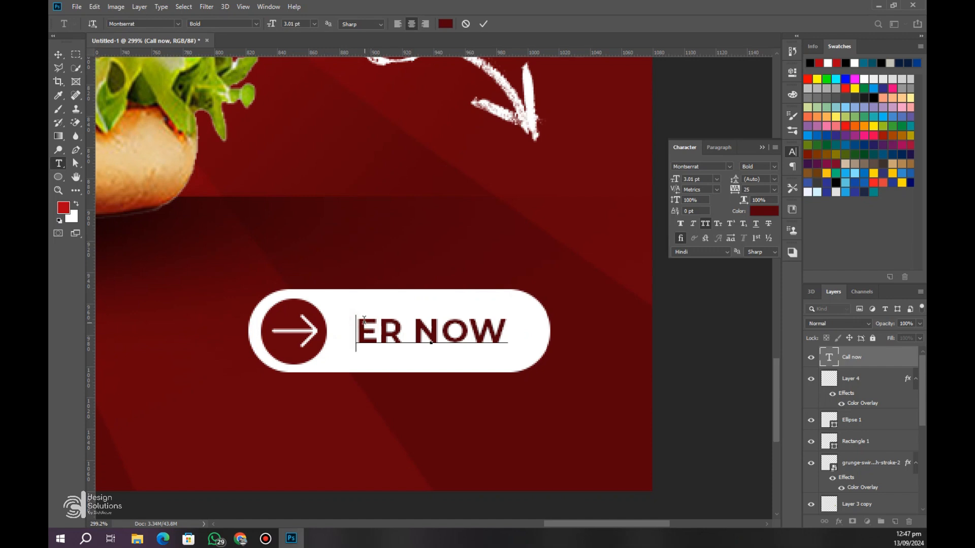
{"action": "type", "text": "ORD"}
{"action": "left_click", "coordinate": [483, 24]}
{"action": "key", "text": "v"}
Widen the white rounded rectangle to 226 px and move the "ORDER NOW" text right, clear of the circle
{"action": "left_click", "coordinate": [429, 360]}
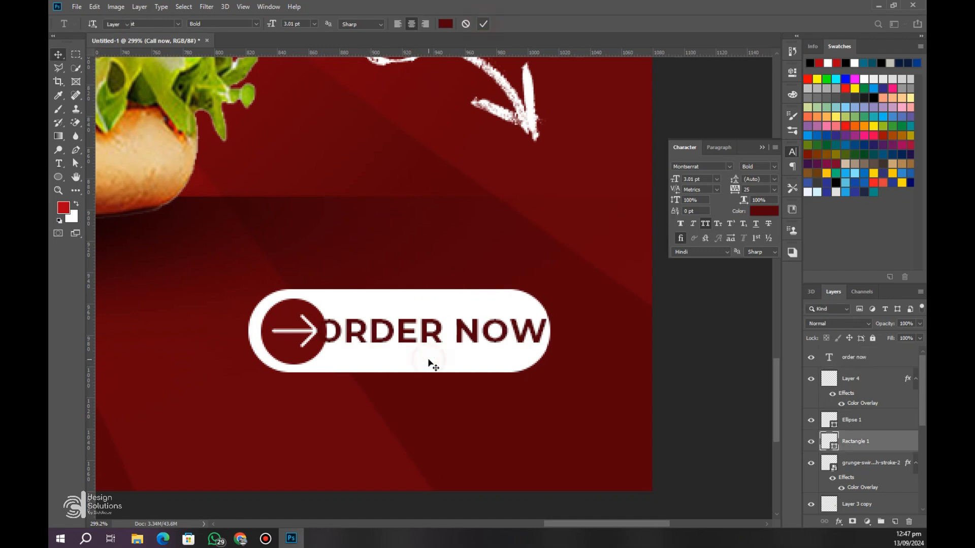
{"action": "key", "text": "ctrl+t"}
{"action": "left_click_drag", "start_coordinate": [550, 329], "coordinate": [602, 329]}
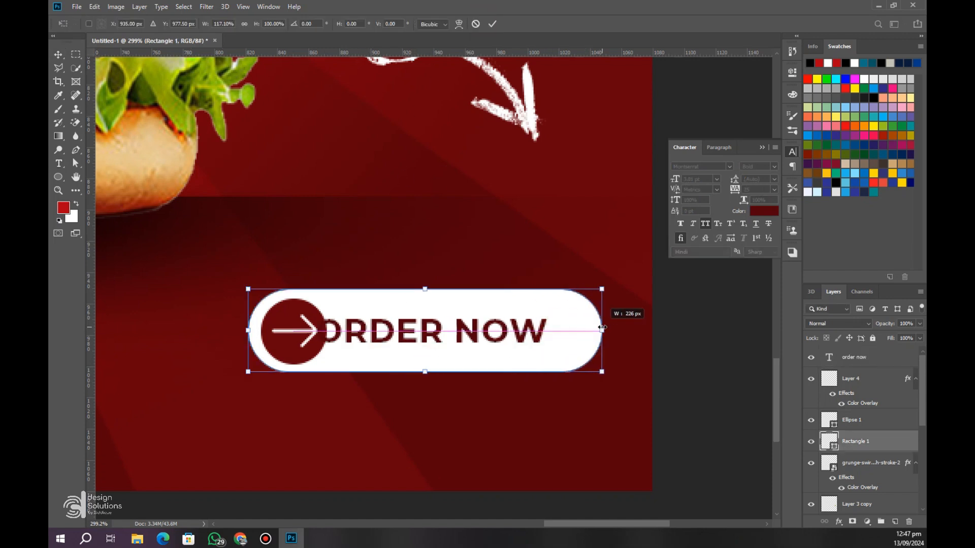
{"action": "left_click", "coordinate": [492, 24]}
{"action": "left_click_drag", "start_coordinate": [432, 330], "coordinate": [462, 329]}
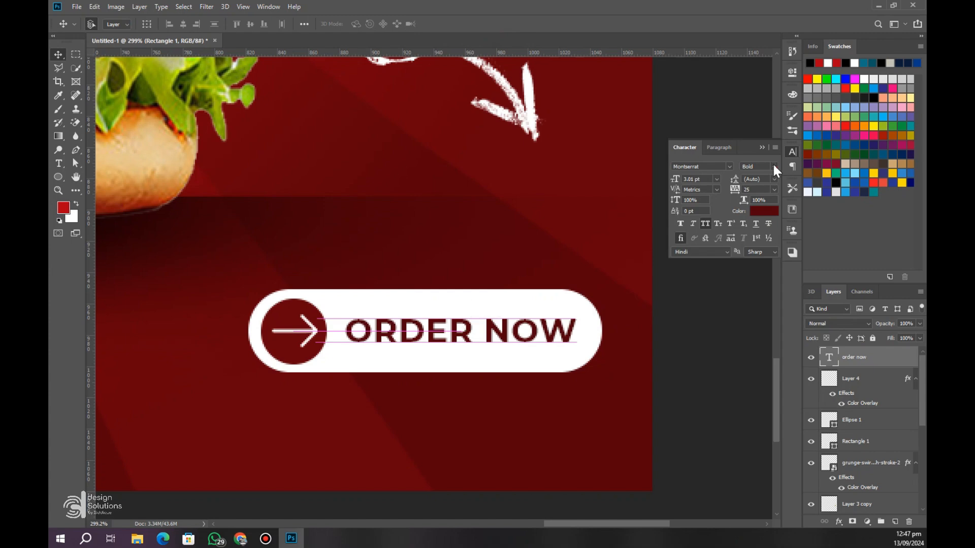
Set the "ORDER NOW" text's font style to ExtraBold
{"action": "left_click", "coordinate": [774, 166]}
{"action": "left_click", "coordinate": [758, 294]}
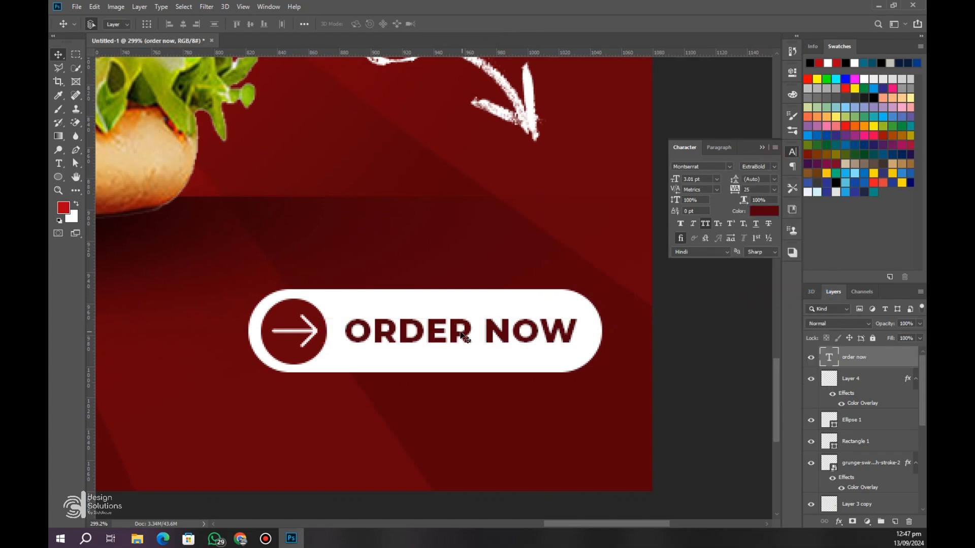
{"action": "scroll", "coordinate": [476, 345], "scroll_direction": "down", "scroll_amount": 8}
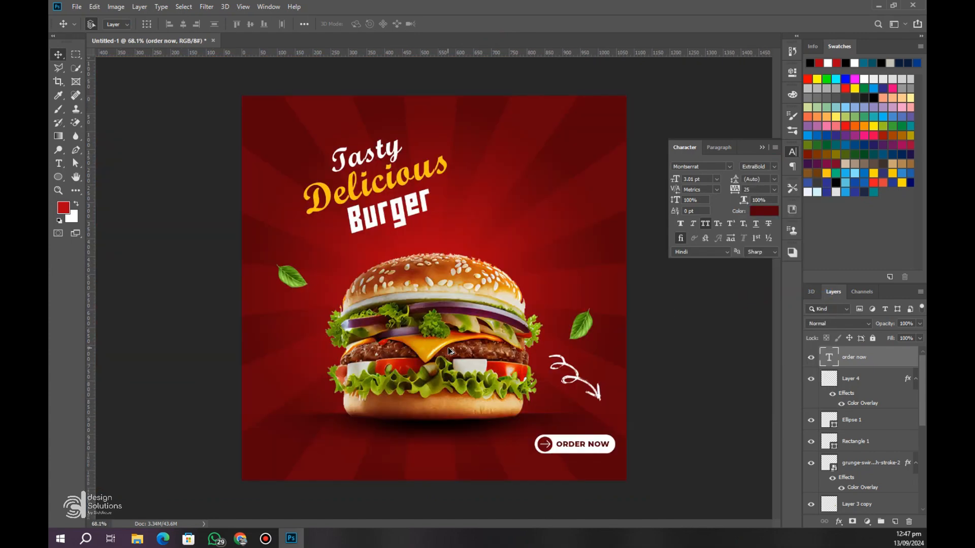
{"action": "scroll", "coordinate": [488, 356], "scroll_direction": "up", "scroll_amount": 4}
{"action": "scroll", "coordinate": [484, 315], "scroll_direction": "down", "scroll_amount": 3}
{"action": "left_click", "coordinate": [627, 422], "text": "shift"}
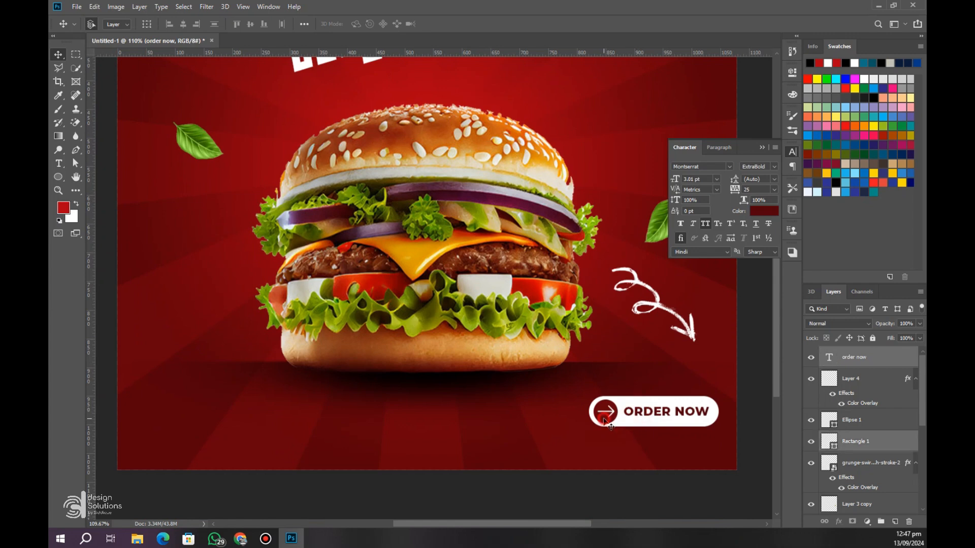
{"action": "left_click", "coordinate": [604, 420], "text": "shift"}
{"action": "left_click", "coordinate": [603, 418], "text": "shift"}
{"action": "left_click_drag", "start_coordinate": [603, 417], "coordinate": [599, 417]}
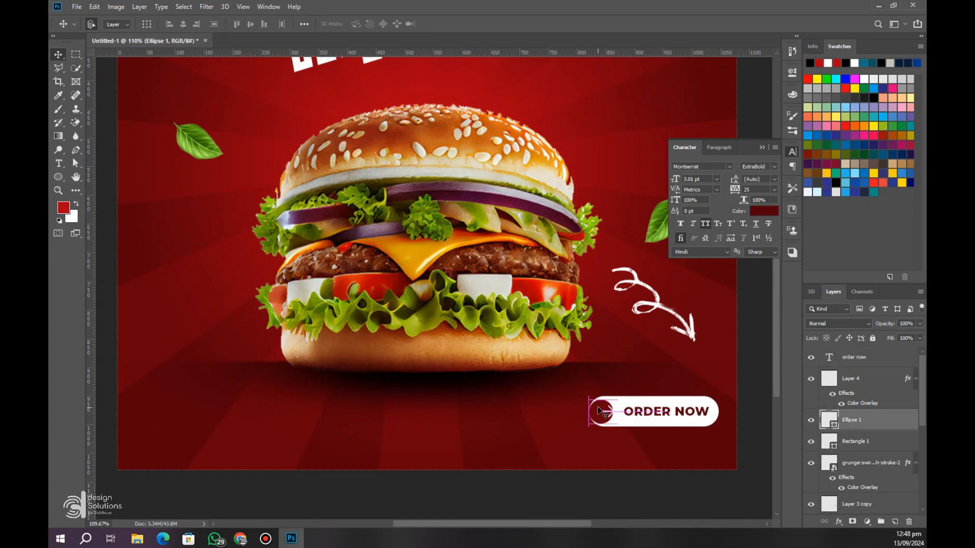
{"action": "key", "text": "ctrl+z"}
Lock the Color Fill 1 and Layer 2 background layers
{"action": "left_click", "coordinate": [626, 382]}
{"action": "left_click", "coordinate": [667, 386]}
{"action": "left_click", "coordinate": [872, 338]}
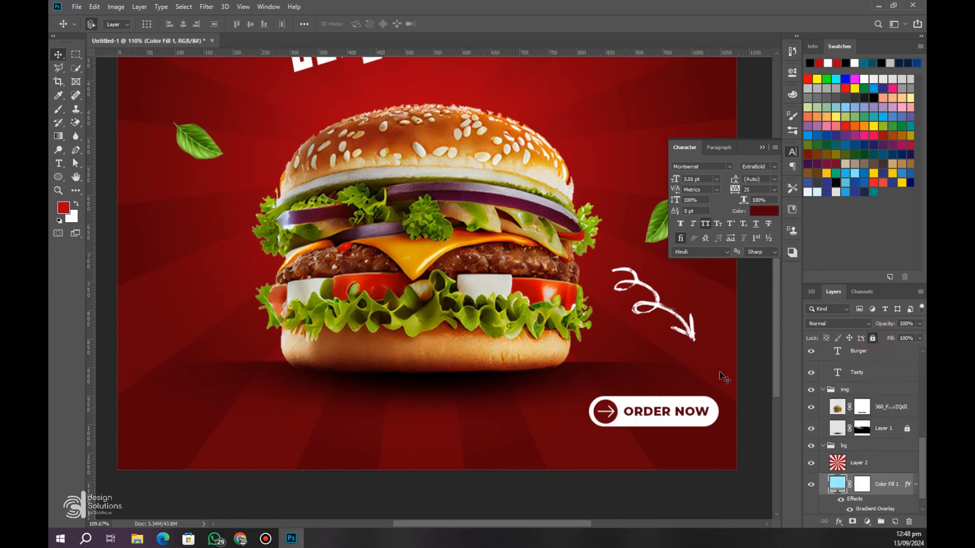
{"action": "left_click", "coordinate": [663, 380]}
{"action": "left_click_drag", "start_coordinate": [585, 393], "coordinate": [671, 425]}
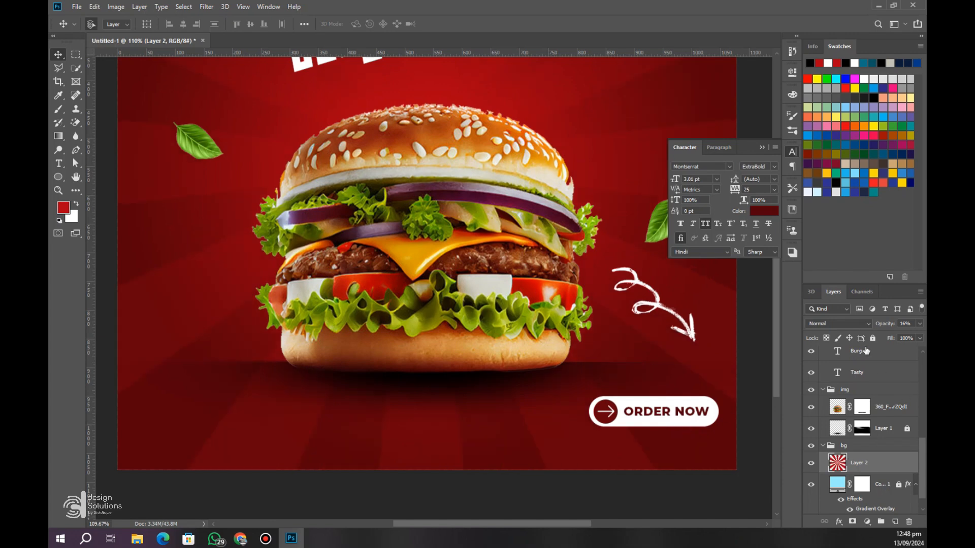
Select the text, arrow, circle and rectangle of the "ORDER NOW" button together and move them slightly left
{"action": "left_click_drag", "start_coordinate": [577, 388], "coordinate": [689, 430]}
{"action": "left_click_drag", "start_coordinate": [665, 410], "coordinate": [645, 412]}
{"action": "scroll", "coordinate": [627, 436], "scroll_direction": "down", "scroll_amount": 4}
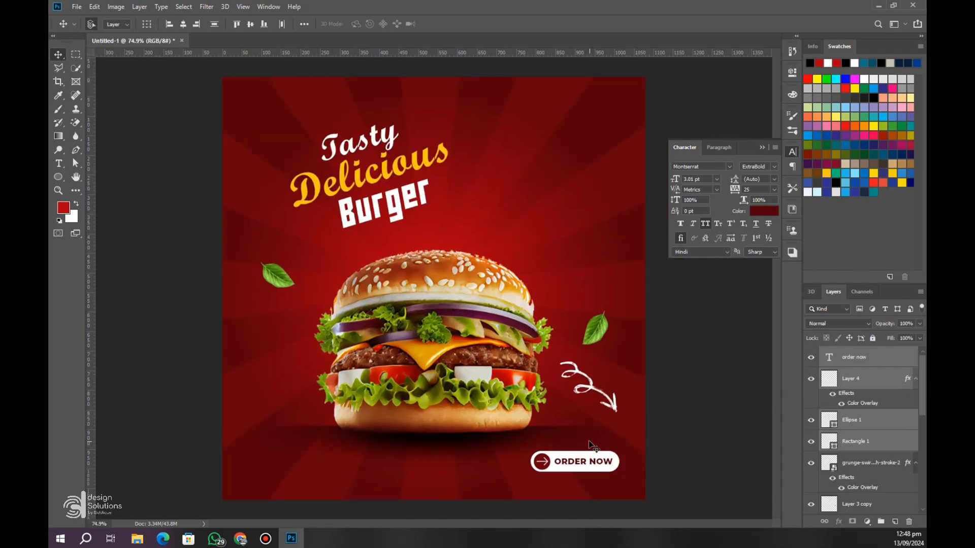
Duplicate the "ORDER NOW" text below the button, colour the copy ffffff and set its font style to Regular
{"action": "left_click_drag", "start_coordinate": [574, 465], "coordinate": [574, 464]}
{"action": "left_click", "coordinate": [764, 211]}
{"action": "type", "text": "ffffff"}
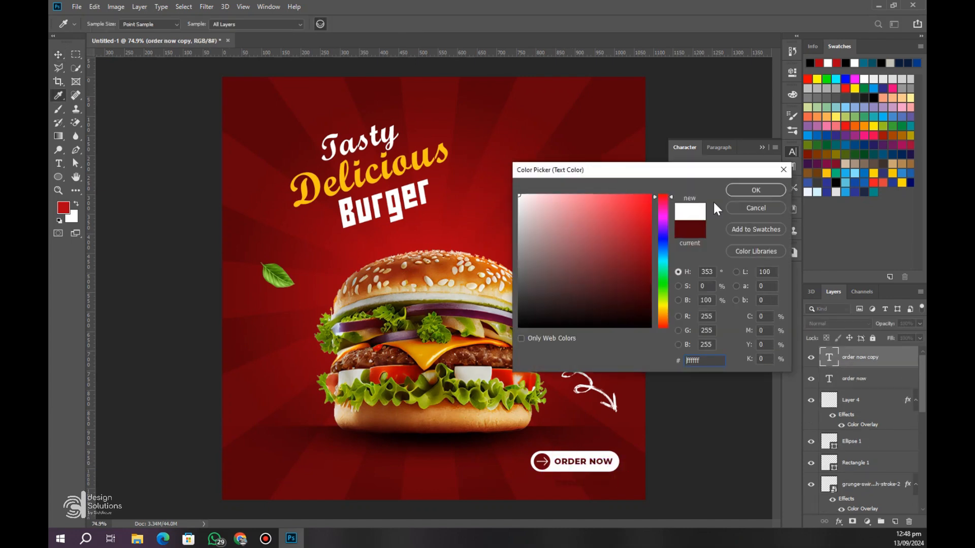
{"action": "left_click", "coordinate": [752, 189]}
{"action": "left_click", "coordinate": [756, 166]}
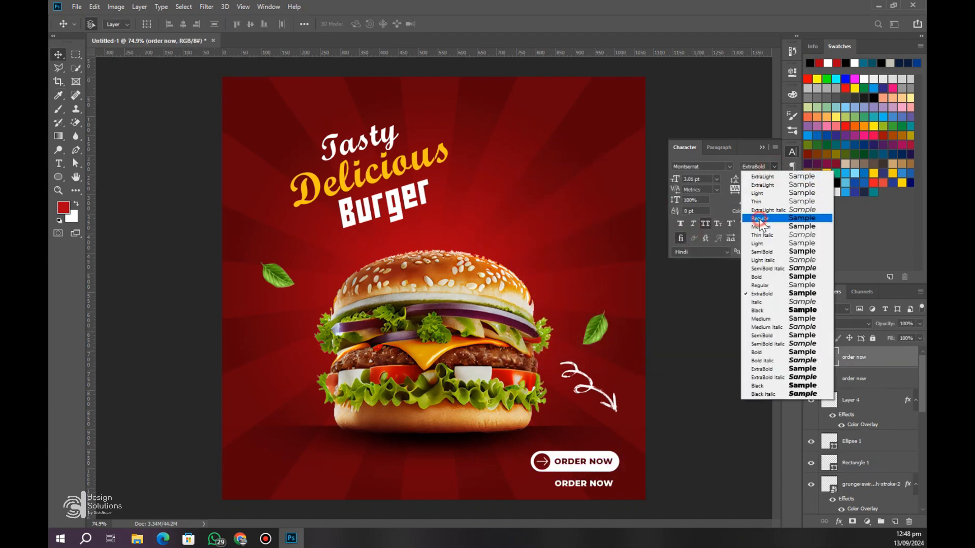
{"action": "left_click", "coordinate": [758, 218]}
{"action": "left_click_drag", "start_coordinate": [584, 483], "coordinate": [584, 480]}
{"action": "double_click", "coordinate": [583, 480]}
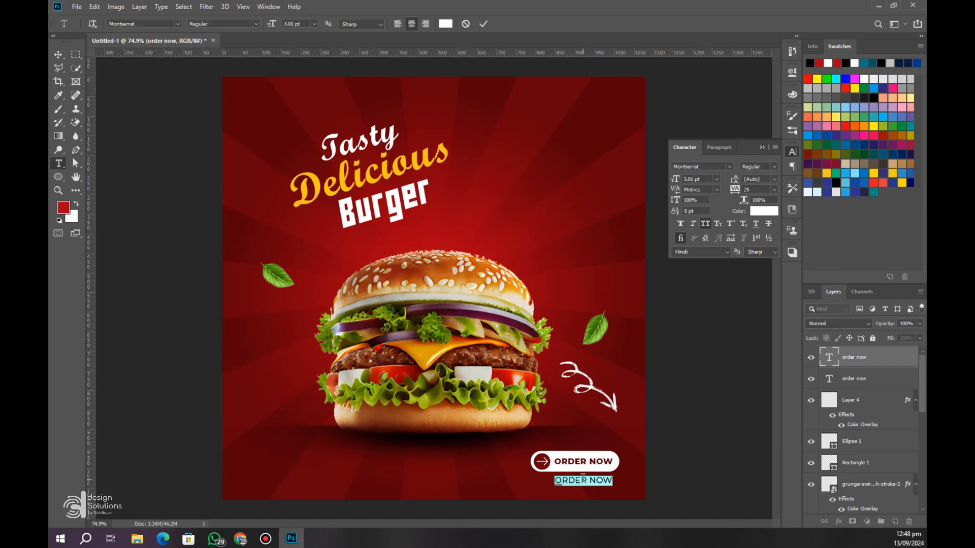
{"action": "left_click", "coordinate": [583, 480]}
{"action": "type", "text": "WWW.WEBSIT"}
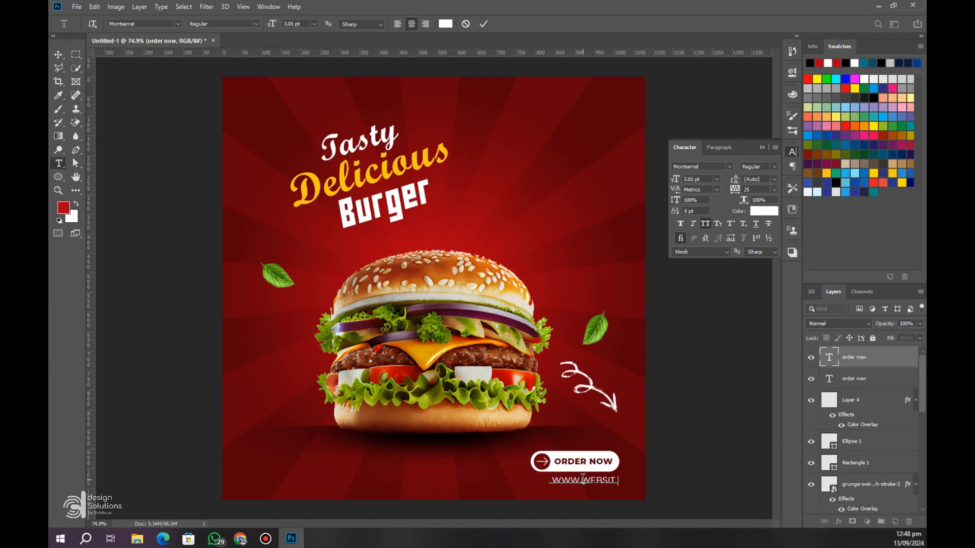
{"action": "type", "text": "EURL.COM"}
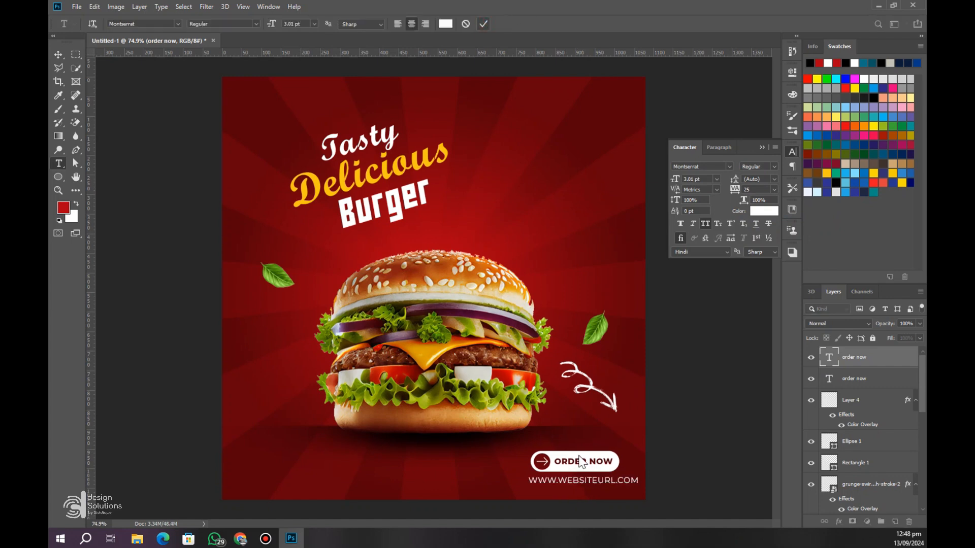
Place two copies of the website text at the poster's lower left and set the upper one in Poppins without all caps
{"action": "left_click_drag", "start_coordinate": [584, 480], "coordinate": [297, 472]}
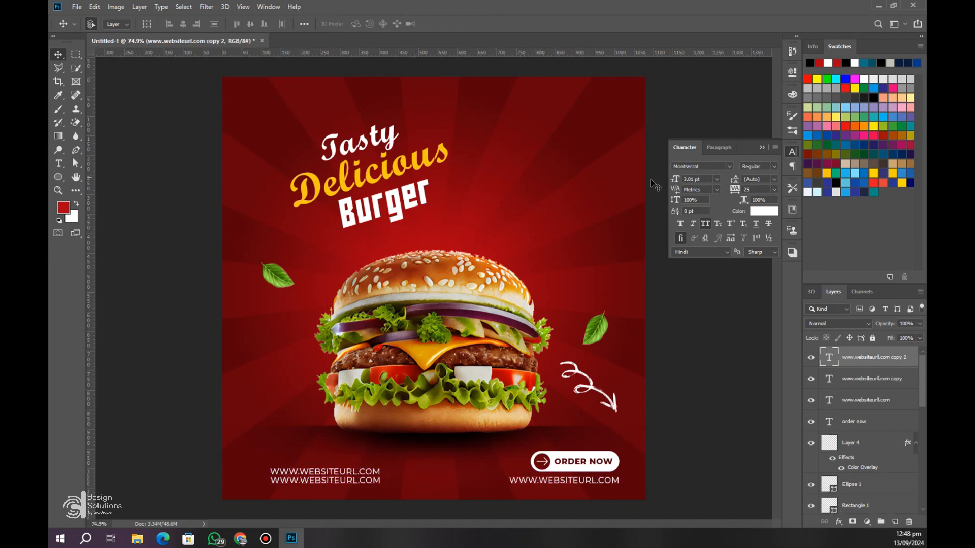
{"action": "left_click", "coordinate": [703, 224]}
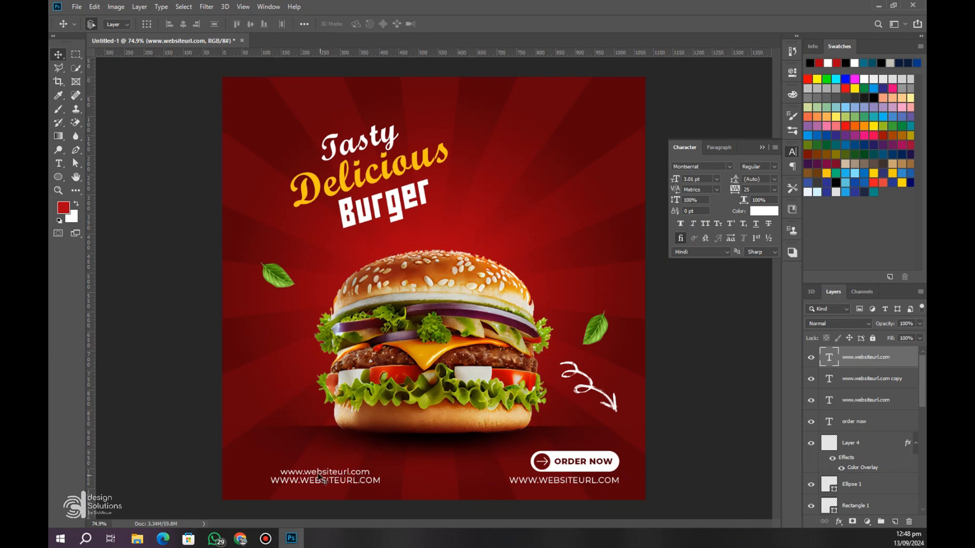
{"action": "left_click_drag", "start_coordinate": [321, 478], "coordinate": [309, 478]}
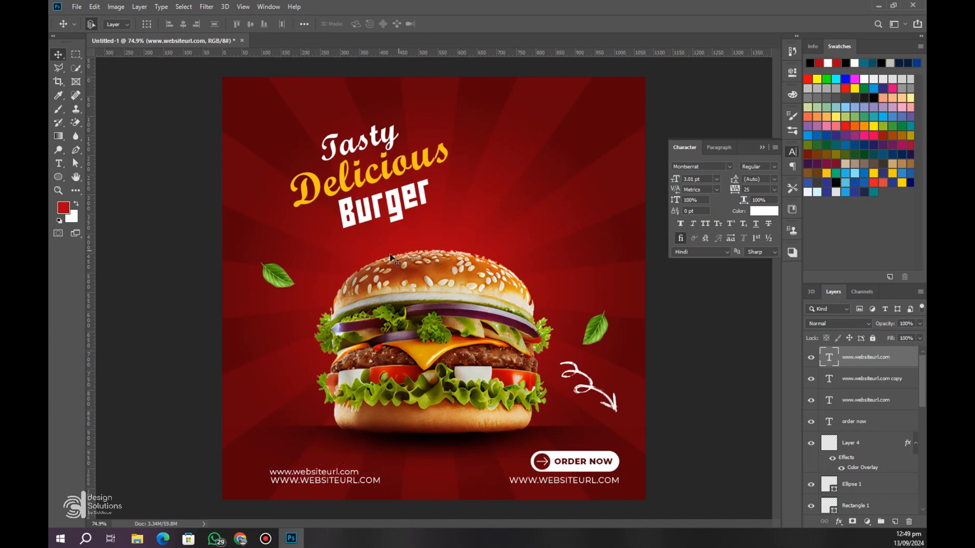
{"action": "left_click", "coordinate": [729, 166]}
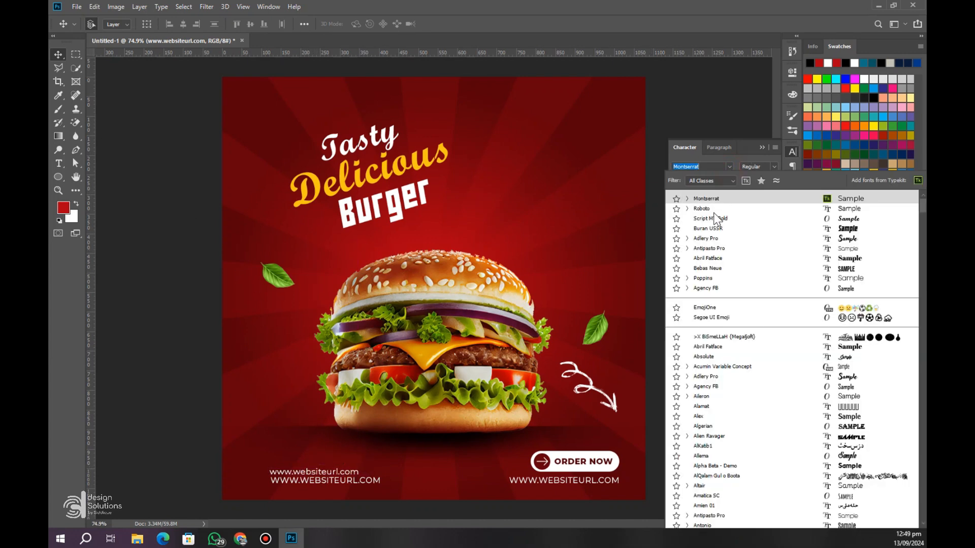
{"action": "left_click", "coordinate": [703, 278]}
Replace the upper copy's wording with "Call For Free Delivery" and apply all caps to it
{"action": "double_click", "coordinate": [321, 472]}
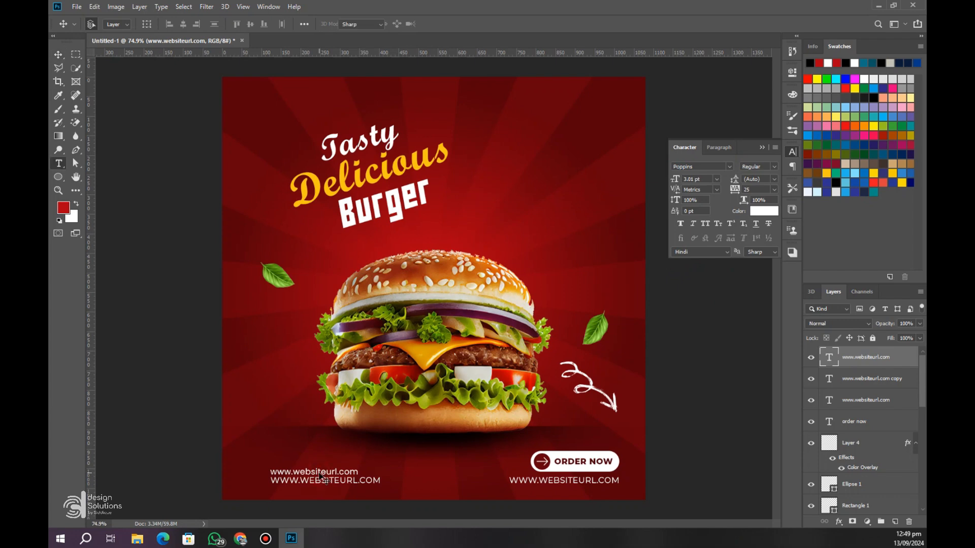
{"action": "type", "text": "Call For Free Delivery"}
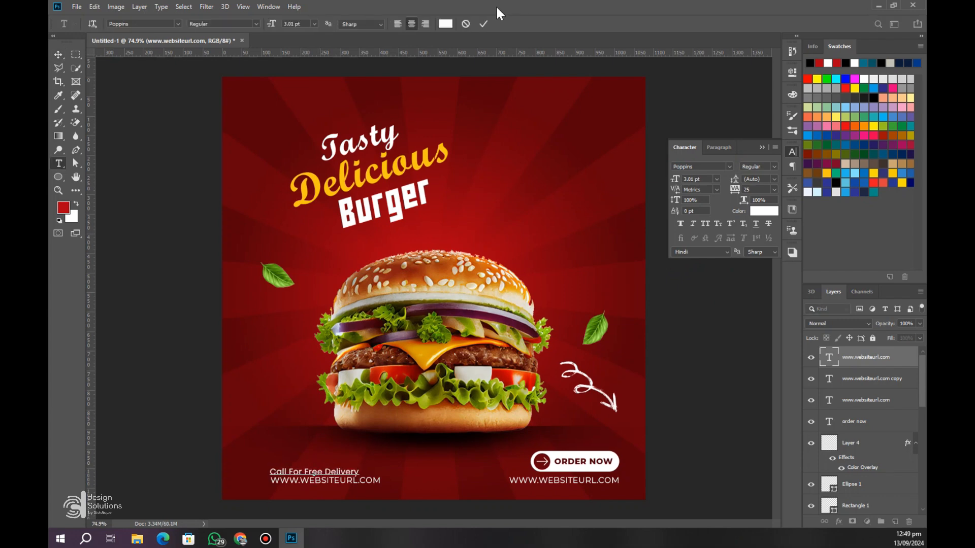
{"action": "left_click", "coordinate": [483, 24]}
{"action": "key", "text": "v"}
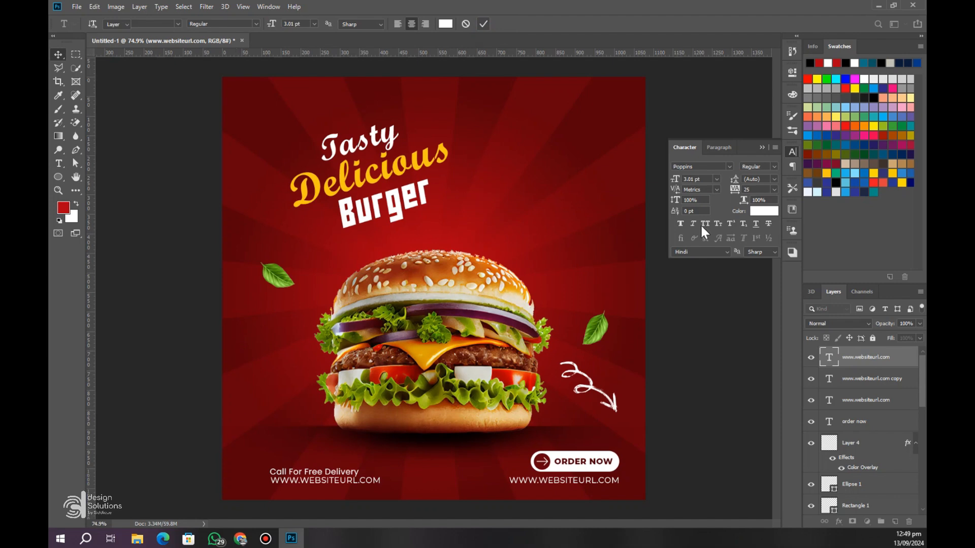
Replace the lower copy of the website text with the phone number
{"action": "double_click", "coordinate": [327, 480]}
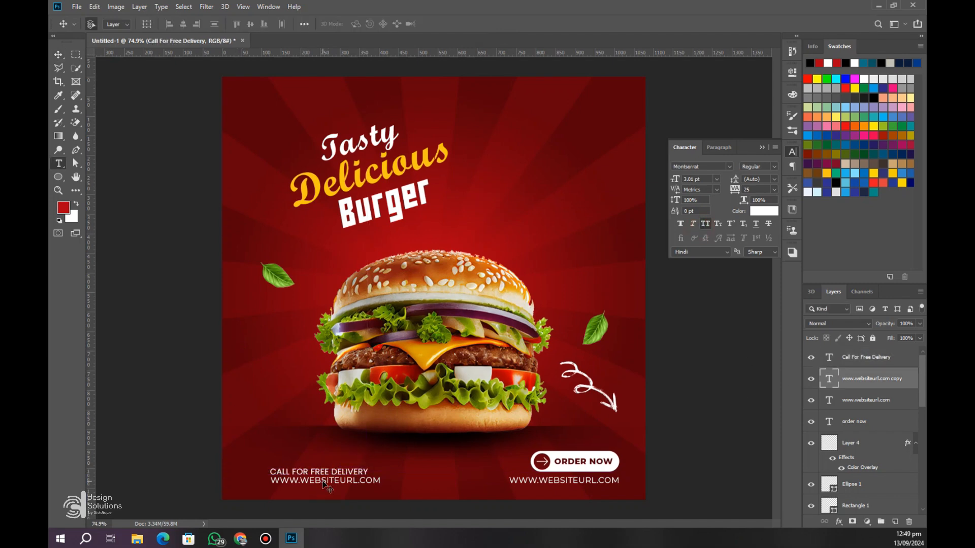
{"action": "type", "text": "0123 456 7890"}
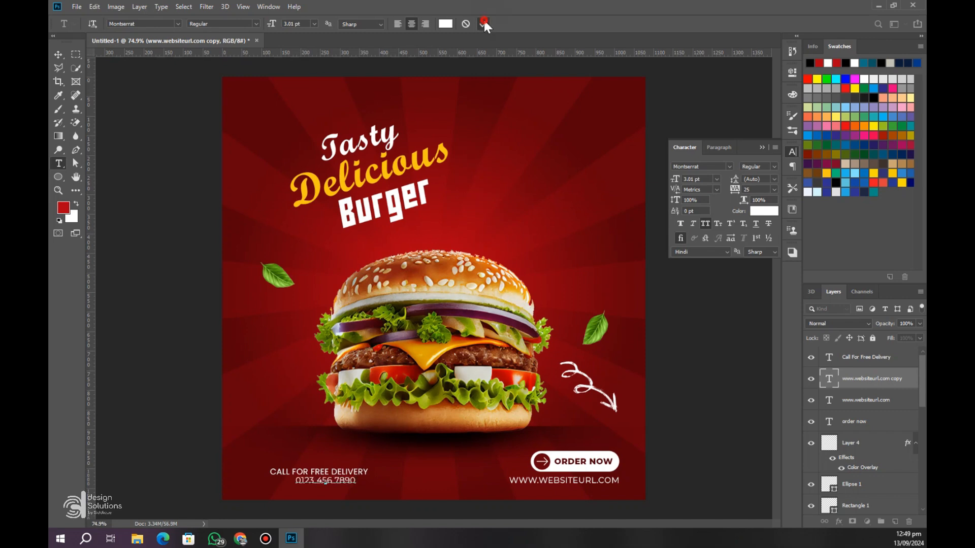
{"action": "left_click", "coordinate": [483, 23]}
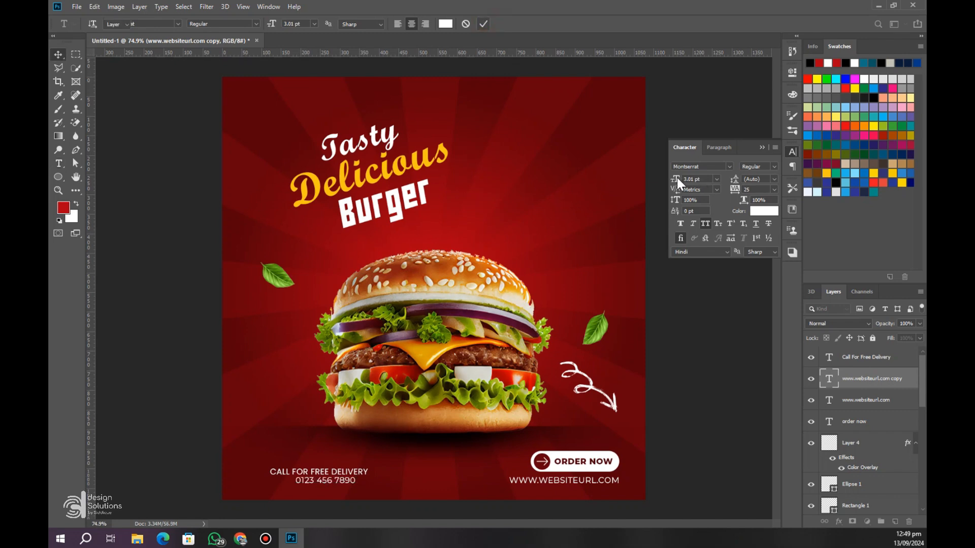
Enlarge the phone number to 5.01 pt, make it Bold and arrange it directly under the free delivery line
{"action": "left_click_drag", "start_coordinate": [674, 180], "coordinate": [674, 183]}
{"action": "left_click_drag", "start_coordinate": [305, 471], "coordinate": [329, 482]}
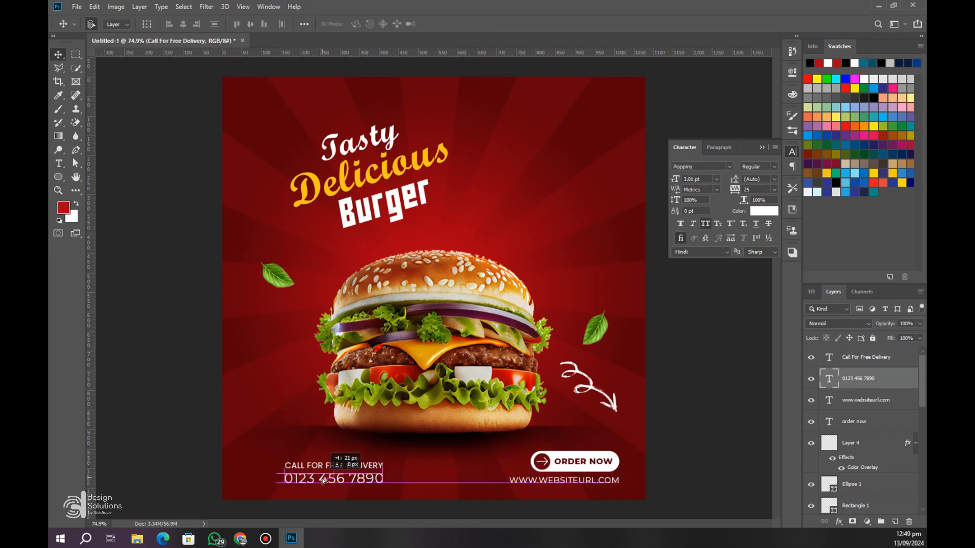
{"action": "left_click", "coordinate": [771, 166]}
{"action": "left_click", "coordinate": [758, 279]}
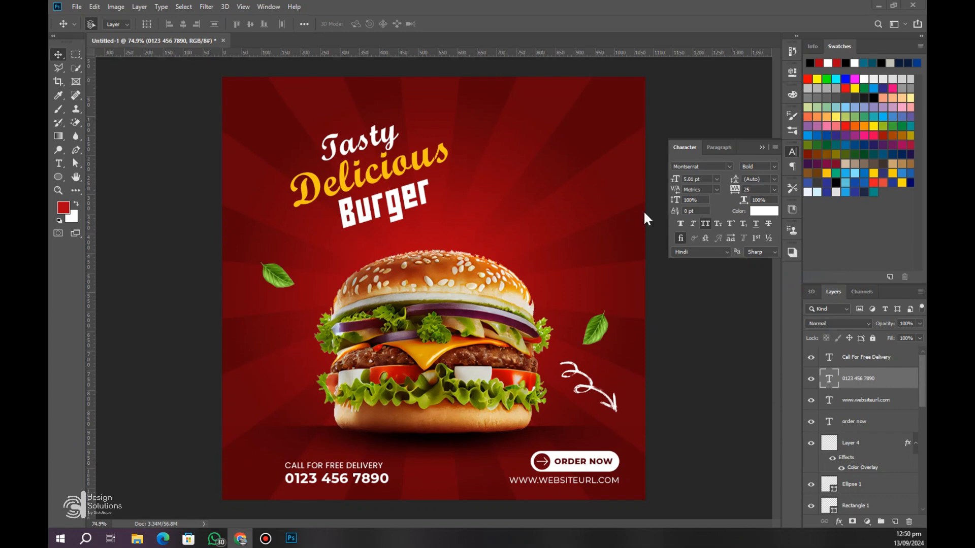
{"action": "left_click", "coordinate": [791, 152]}
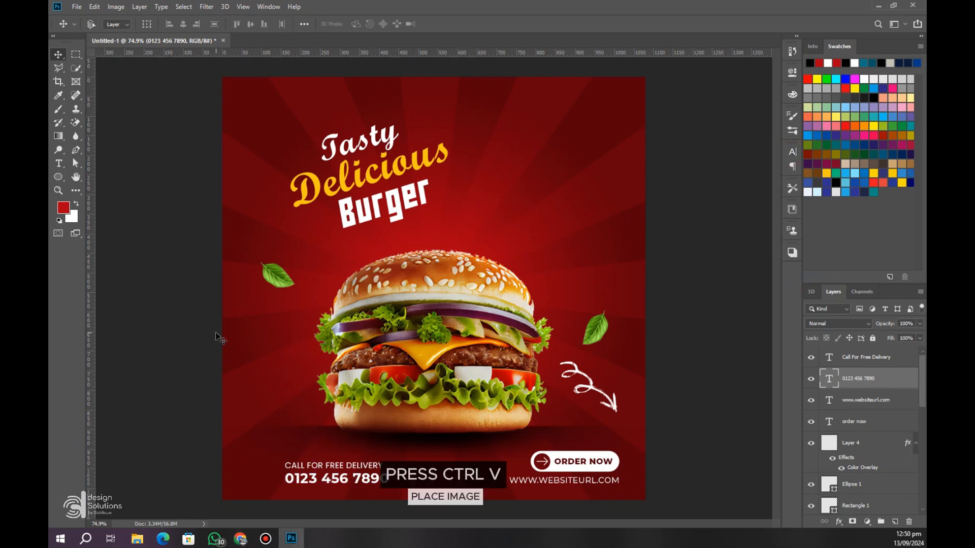
Paste the delivery truck image and remove its white background with the Magic Eraser, including inside the truck and wheels
{"action": "key", "text": "ctrl+v"}
{"action": "left_click_drag", "start_coordinate": [406, 291], "coordinate": [383, 301]}
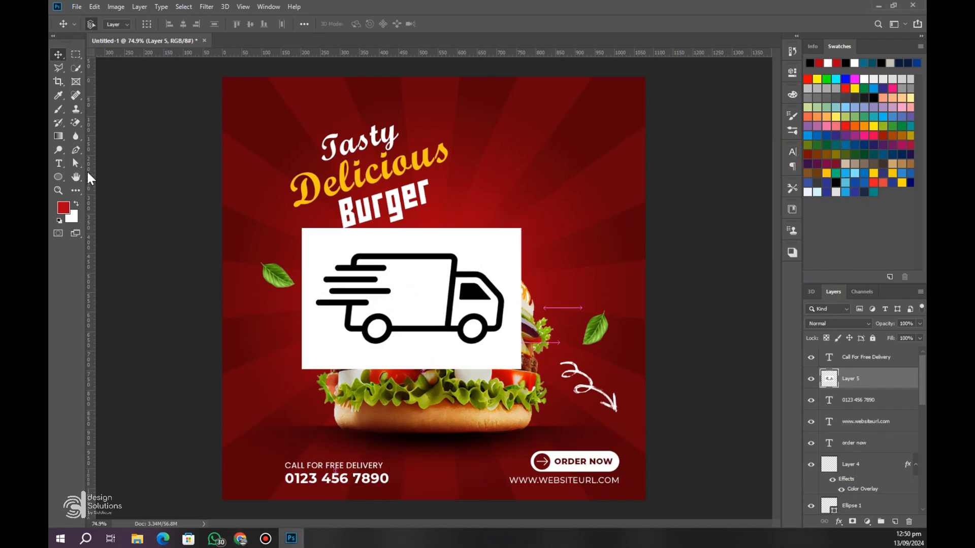
{"action": "left_click", "coordinate": [410, 272]}
{"action": "left_click", "coordinate": [382, 326]}
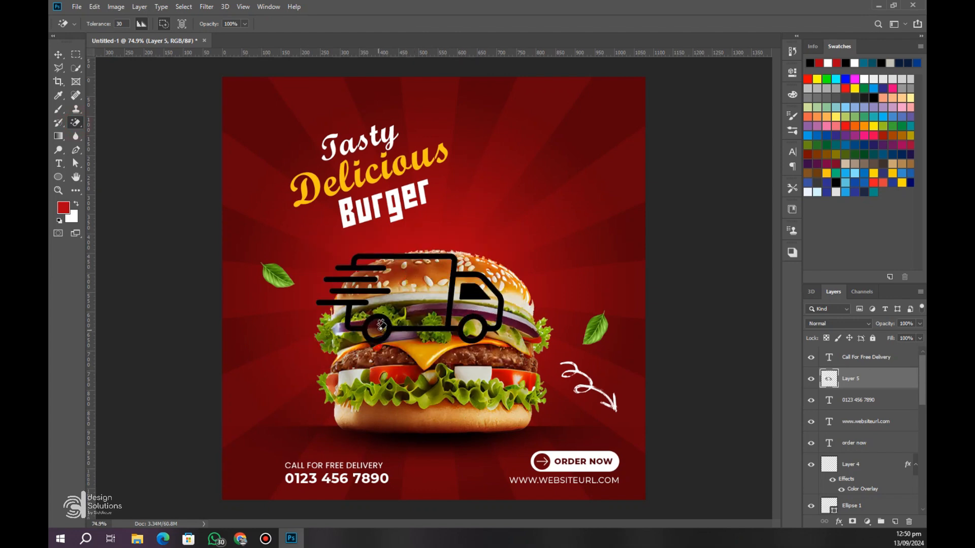
Scale the truck down to icon size and place it beside the free delivery text and phone number
{"action": "key", "text": "ctrl+t"}
{"action": "left_click_drag", "start_coordinate": [410, 253], "coordinate": [410, 320]}
{"action": "left_click_drag", "start_coordinate": [405, 329], "coordinate": [273, 470]}
{"action": "left_click", "coordinate": [492, 23]}
Give the truck icon a white Color Overlay and move the delivery text and phone number right, clear of it
{"action": "left_click", "coordinate": [838, 521]}
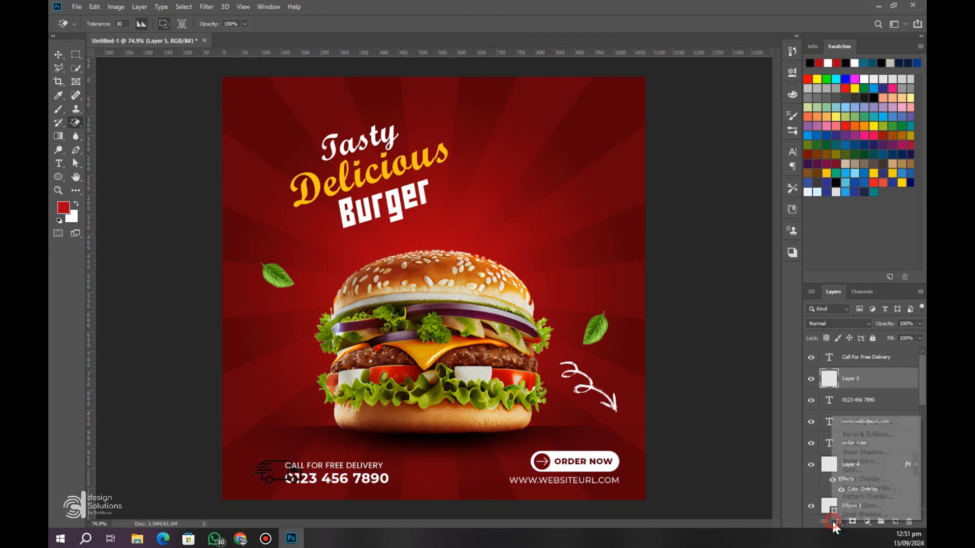
{"action": "left_click", "coordinate": [852, 479]}
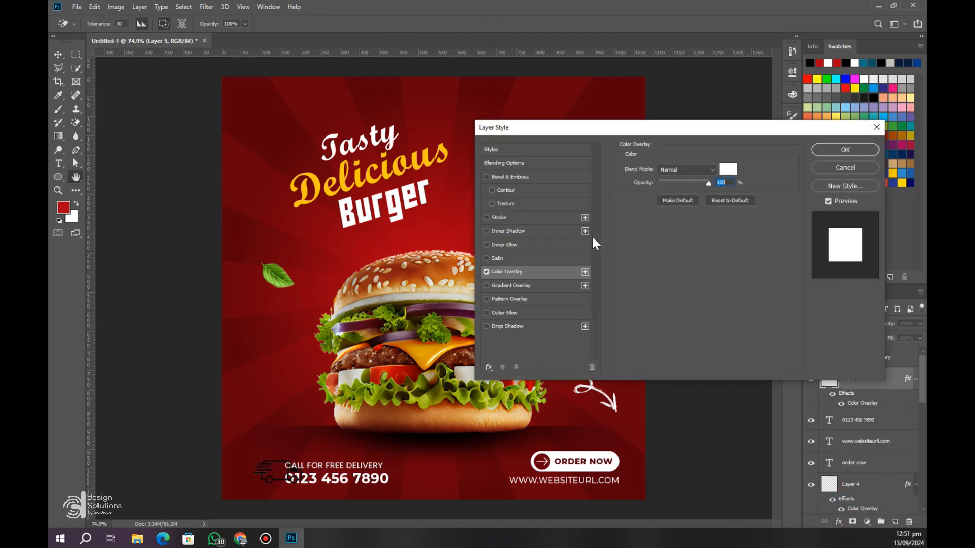
{"action": "left_click", "coordinate": [843, 148]}
{"action": "left_click", "coordinate": [59, 54]}
{"action": "left_click_drag", "start_coordinate": [335, 466], "coordinate": [352, 482]}
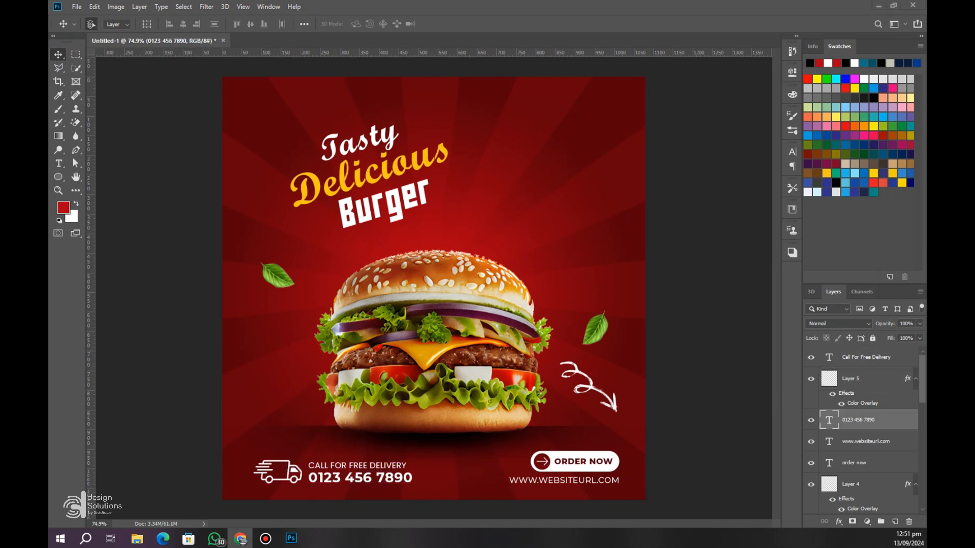
Paste the splash drops image over the poster and erase its white background with the Magic Eraser
{"action": "scroll", "coordinate": [348, 130], "scroll_direction": "down", "scroll_amount": 1}
{"action": "scroll", "coordinate": [391, 97], "scroll_direction": "up", "scroll_amount": 5}
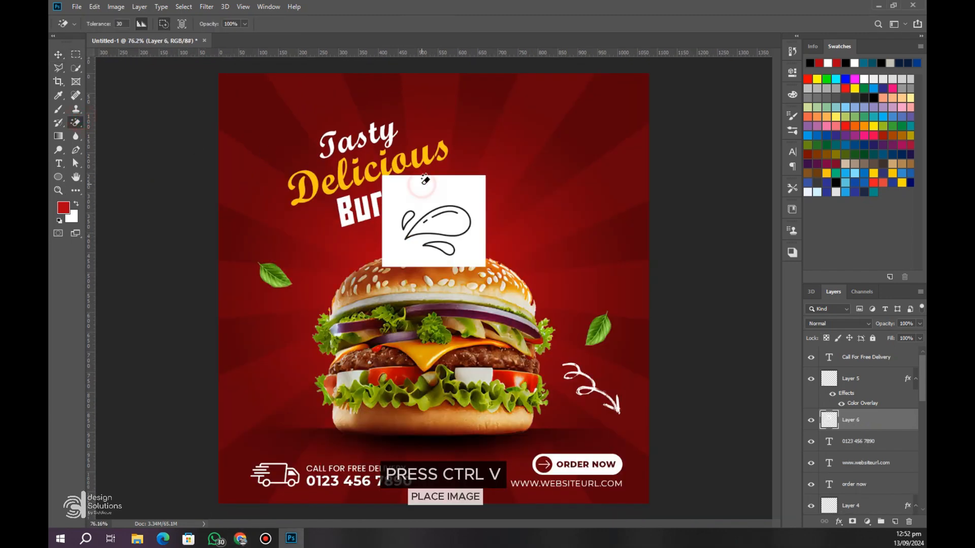
{"action": "left_click", "coordinate": [421, 175]}
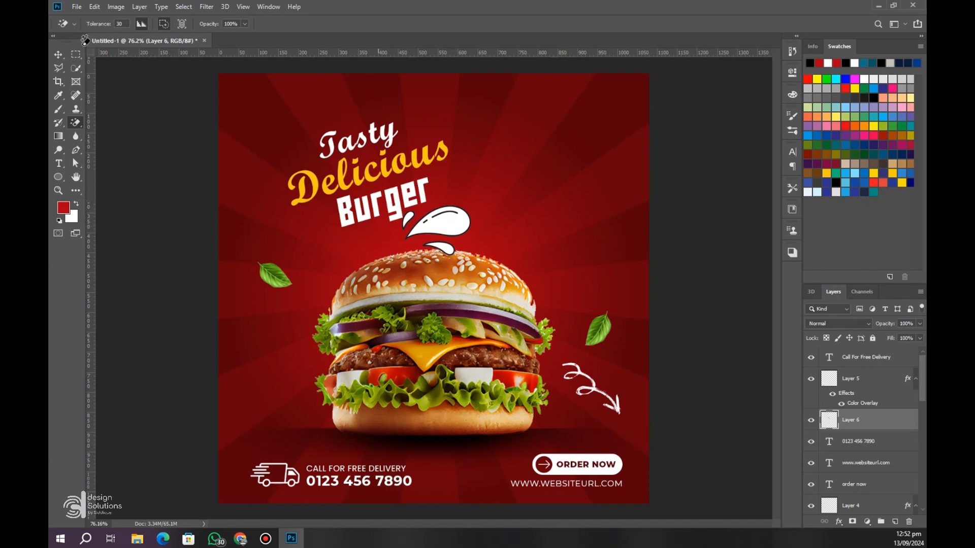
Shrink the splash drops to about 48%, rotate them counterclockwise and place them above the end of "Delicious"
{"action": "key", "text": "ctrl+t"}
{"action": "left_click_drag", "start_coordinate": [442, 226], "coordinate": [479, 134]}
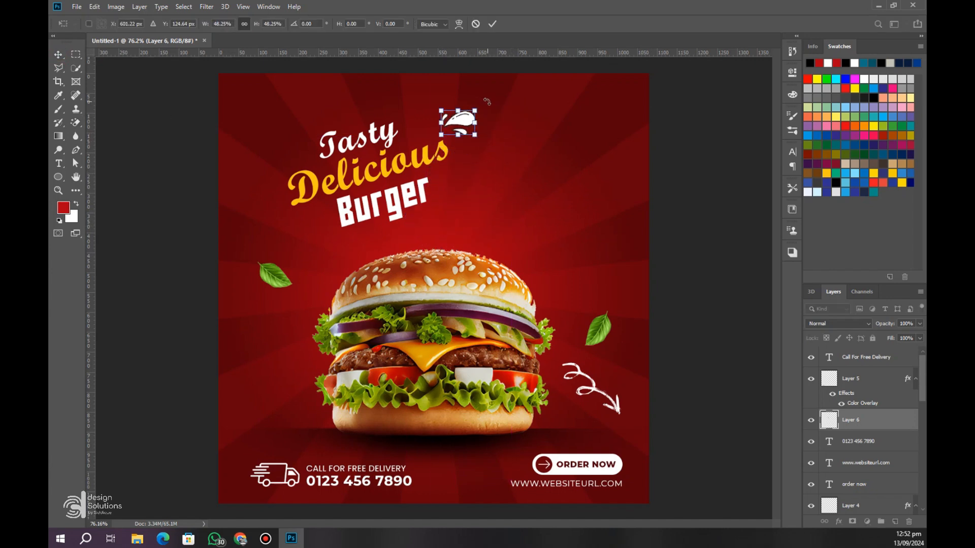
{"action": "left_click_drag", "start_coordinate": [486, 100], "coordinate": [474, 91]}
{"action": "left_click", "coordinate": [492, 24]}
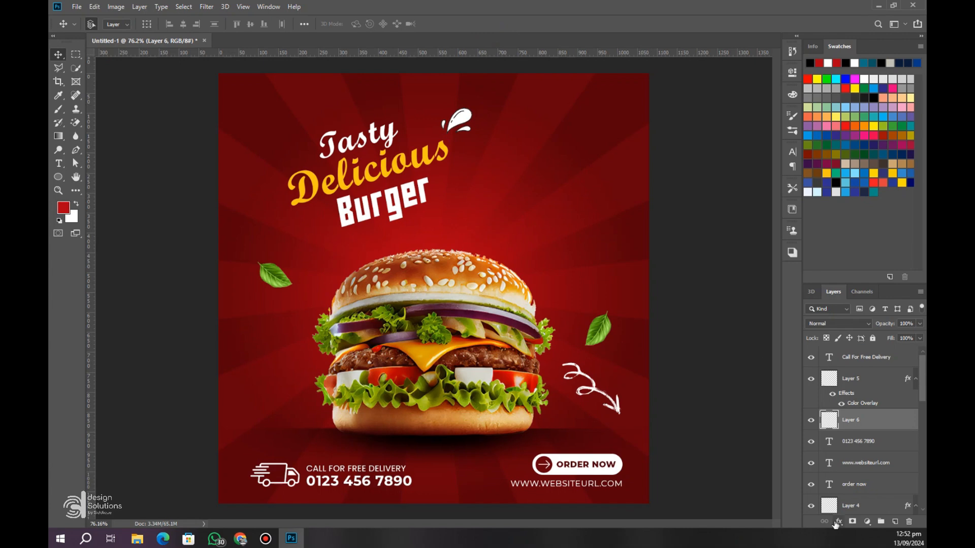
Apply a white Color Overlay to the splash drops layer
{"action": "left_click", "coordinate": [836, 522]}
{"action": "left_click", "coordinate": [846, 479]}
{"action": "left_click", "coordinate": [837, 148]}
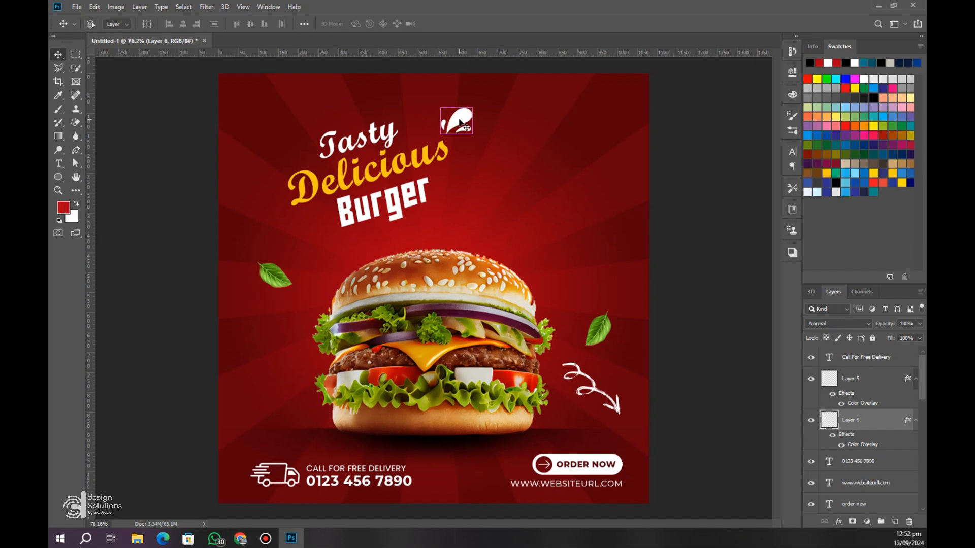
Duplicate the splash drops to the left of "Tasty", scaled to about 51% and rotated about -123°
{"action": "left_click_drag", "start_coordinate": [459, 121], "coordinate": [278, 152]}
{"action": "key", "text": "ctrl+t"}
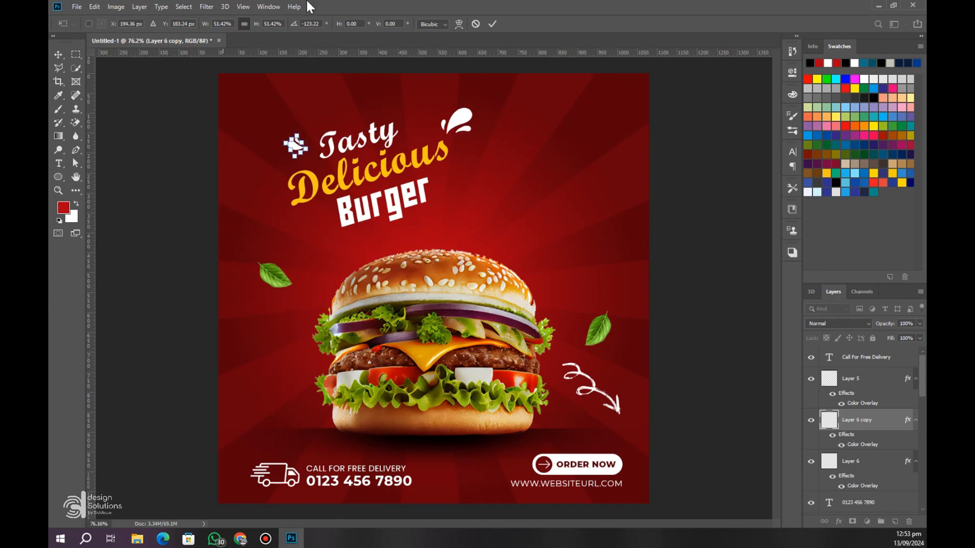
{"action": "left_click", "coordinate": [492, 24]}
{"action": "left_click_drag", "start_coordinate": [297, 150], "coordinate": [303, 154]}
{"action": "left_click", "coordinate": [167, 168]}
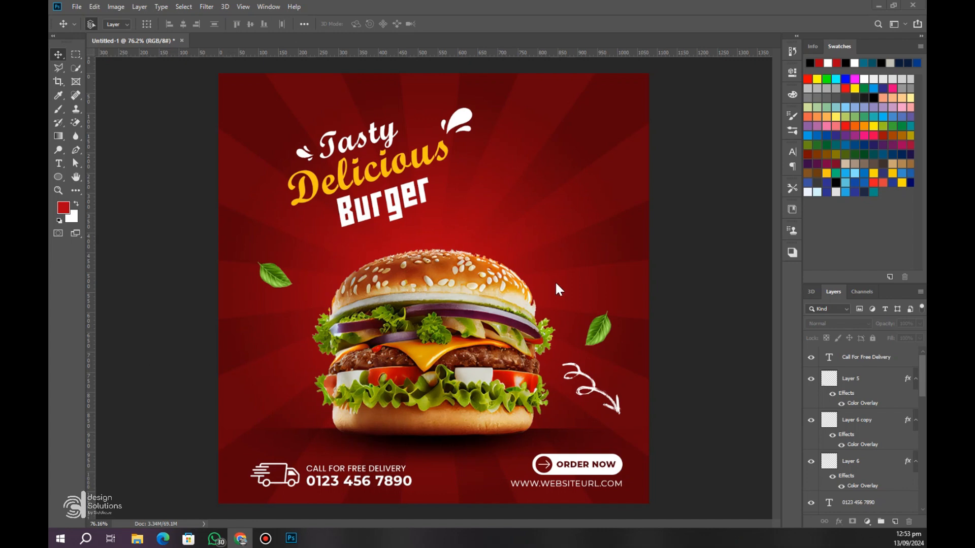
{"action": "key", "text": "ctrl+v"}
{"action": "key", "text": "ctrl+z"}
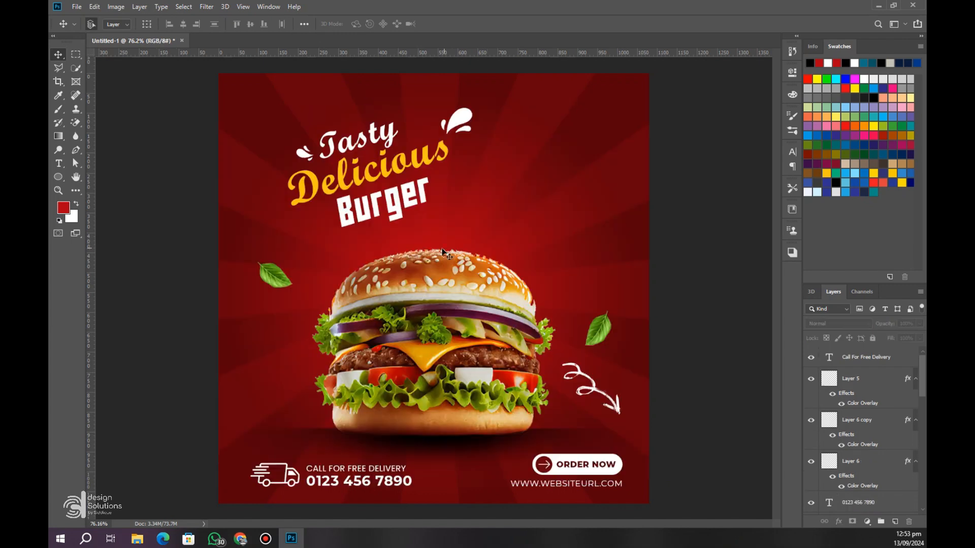
{"action": "key", "text": "alt+Tab"}
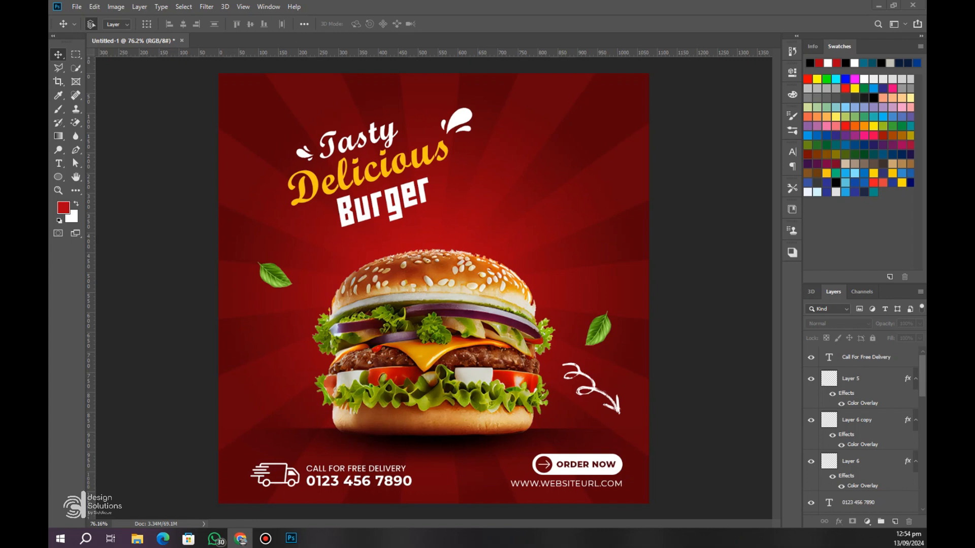
Place the thought bubble image "images (1)" in the poster, scaled down and positioned over the headline and burger
{"action": "left_click_drag", "start_coordinate": [290, 538], "coordinate": [413, 170]}
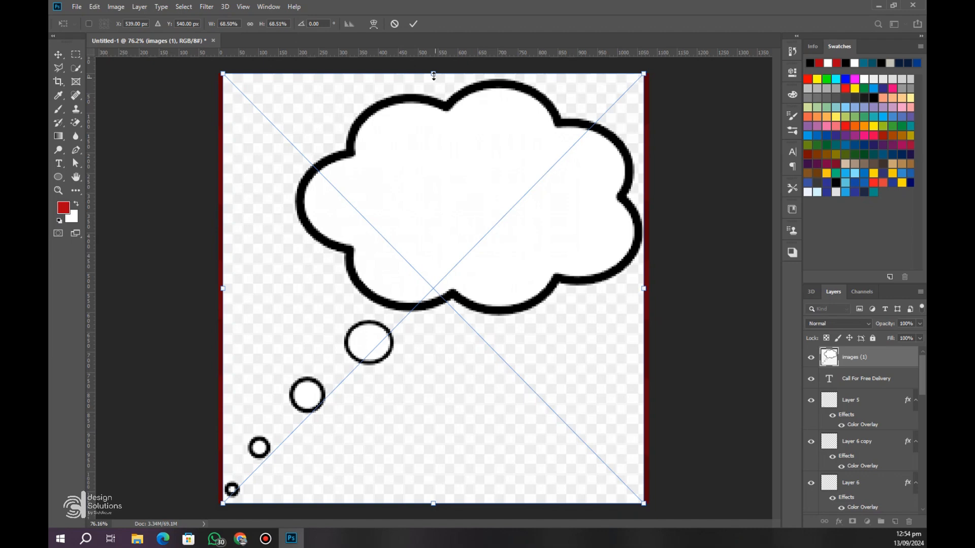
{"action": "left_click_drag", "start_coordinate": [433, 75], "coordinate": [433, 249]}
{"action": "left_click_drag", "start_coordinate": [436, 299], "coordinate": [452, 203]}
{"action": "left_click", "coordinate": [413, 24]}
Rasterize the thought bubble layer and erase the checkered background around the bubble with the Magic Eraser
{"action": "left_click", "coordinate": [75, 122]}
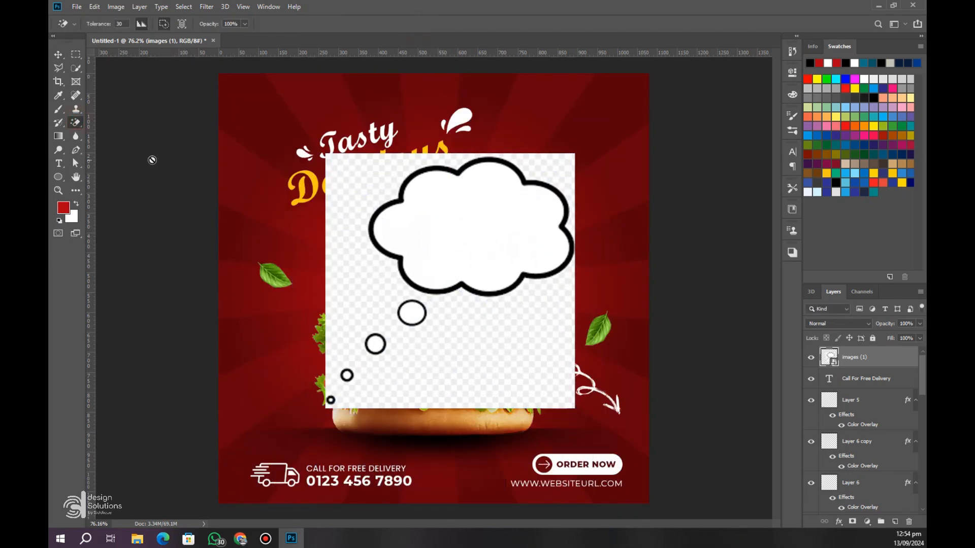
{"action": "left_click", "coordinate": [355, 182]}
{"action": "left_click", "coordinate": [473, 208]}
{"action": "left_click", "coordinate": [381, 176]}
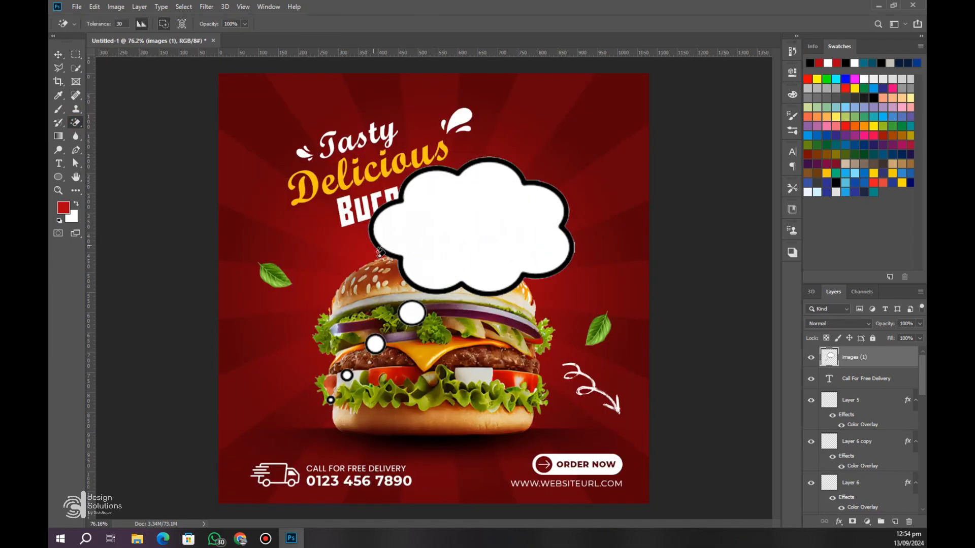
Erase the white fill from the thought bubble cloud and its trailing circles with the Magic Eraser, leaving only the outlines
{"action": "left_click", "coordinate": [449, 244]}
{"action": "left_click", "coordinate": [412, 309]}
{"action": "left_click", "coordinate": [375, 344]}
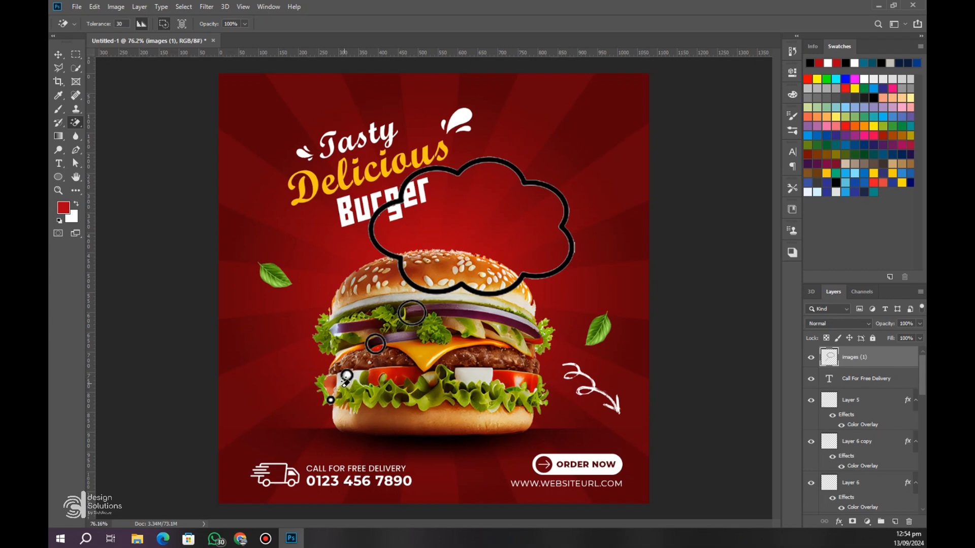
{"action": "left_click", "coordinate": [347, 375]}
{"action": "left_click", "coordinate": [331, 399]}
Apply a white Color Overlay at 100% opacity to the thought bubble layer
{"action": "left_click", "coordinate": [839, 521]}
{"action": "left_click", "coordinate": [855, 483]}
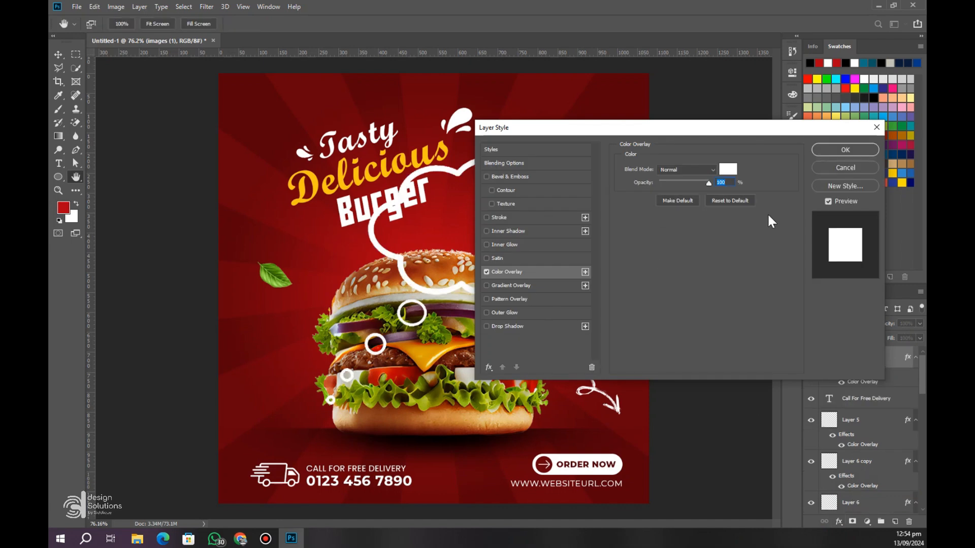
{"action": "left_click", "coordinate": [843, 149]}
Scale the thought bubble down to about 36% and place it in the empty area above the burger's right side
{"action": "key", "text": "ctrl+t"}
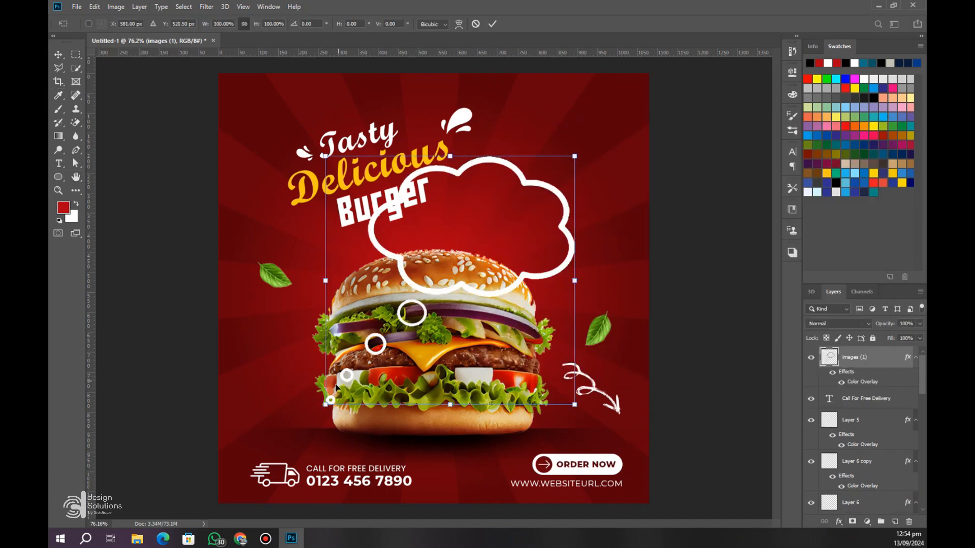
{"action": "left_click_drag", "start_coordinate": [368, 363], "coordinate": [501, 256]}
{"action": "left_click_drag", "start_coordinate": [547, 204], "coordinate": [589, 215]}
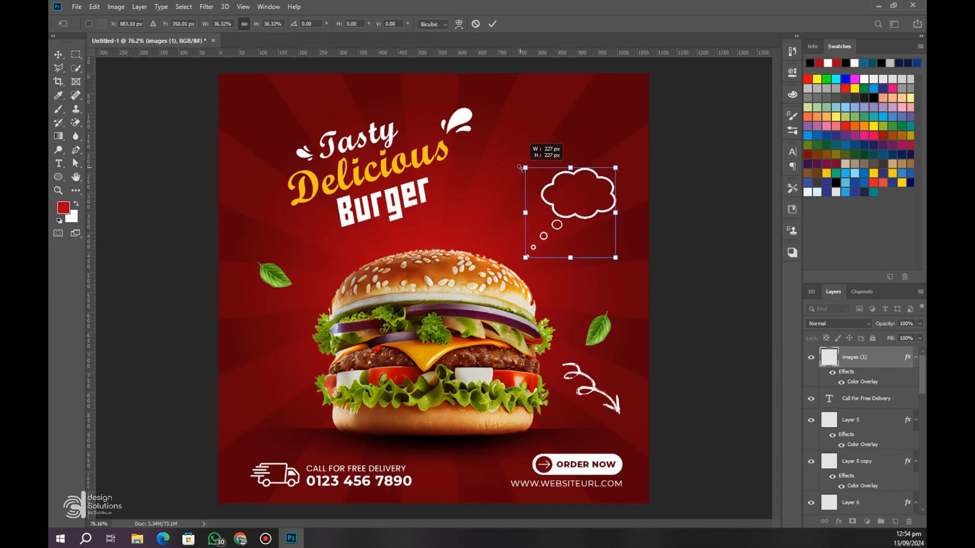
{"action": "left_click", "coordinate": [491, 24]}
{"action": "key", "text": "e"}
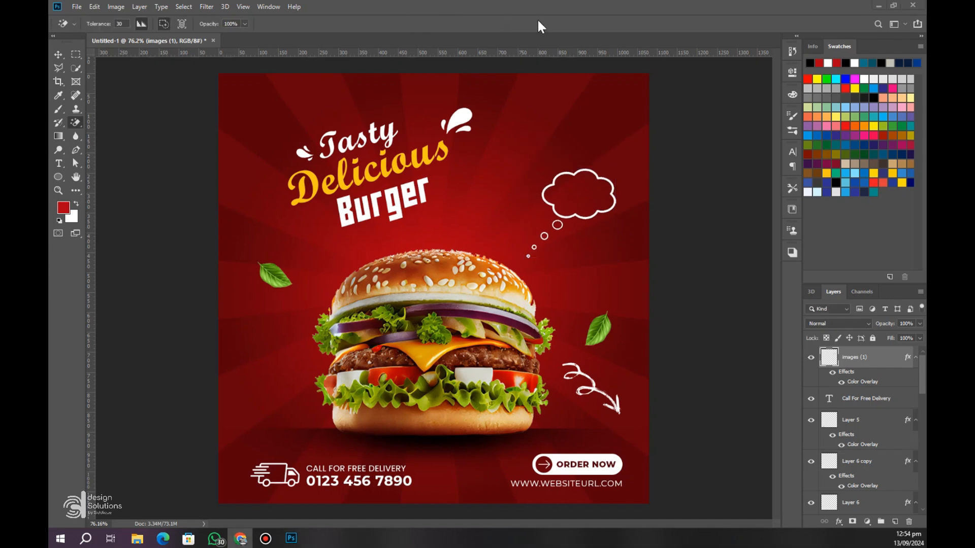
Add the text "$10" and position it inside the thought bubble
{"action": "scroll", "coordinate": [628, 178], "scroll_direction": "up", "scroll_amount": 5}
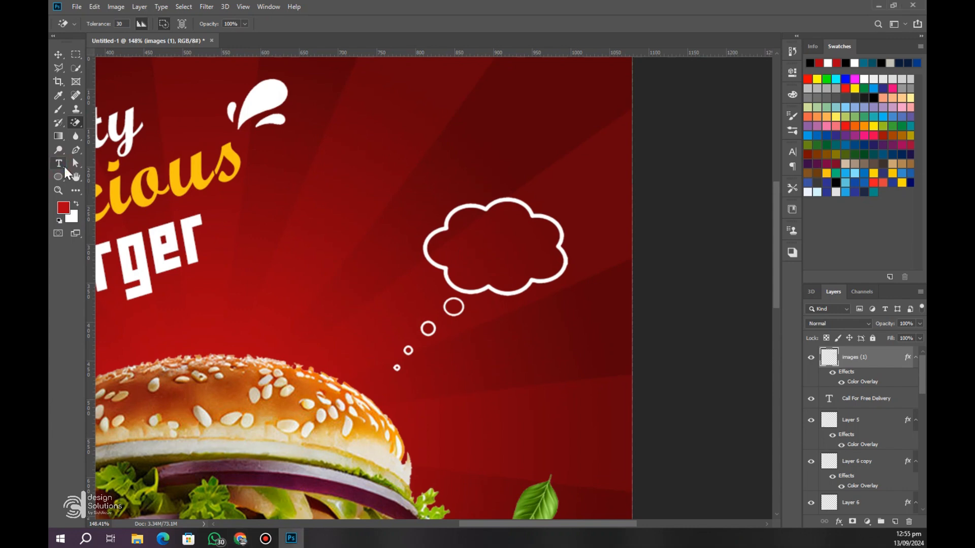
{"action": "key", "text": "t"}
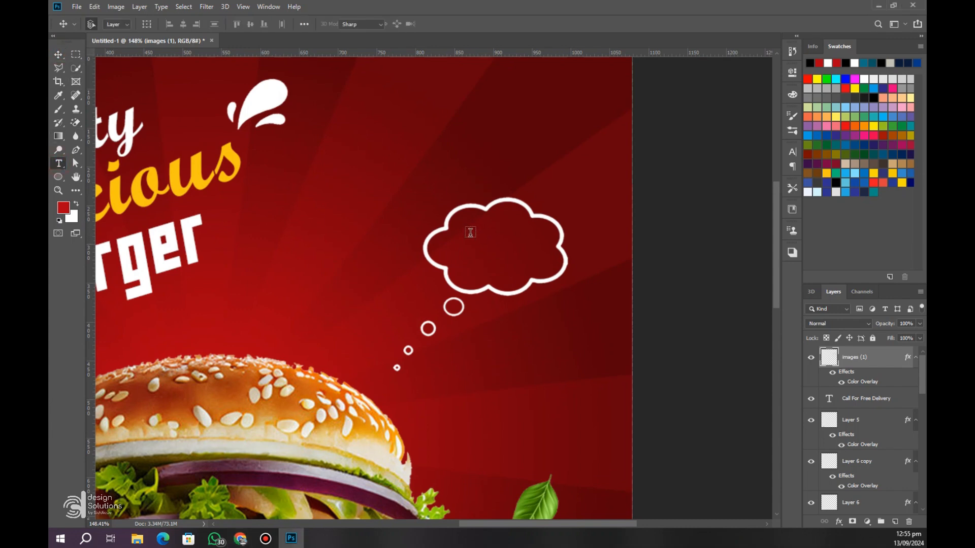
{"action": "left_click", "coordinate": [466, 247]}
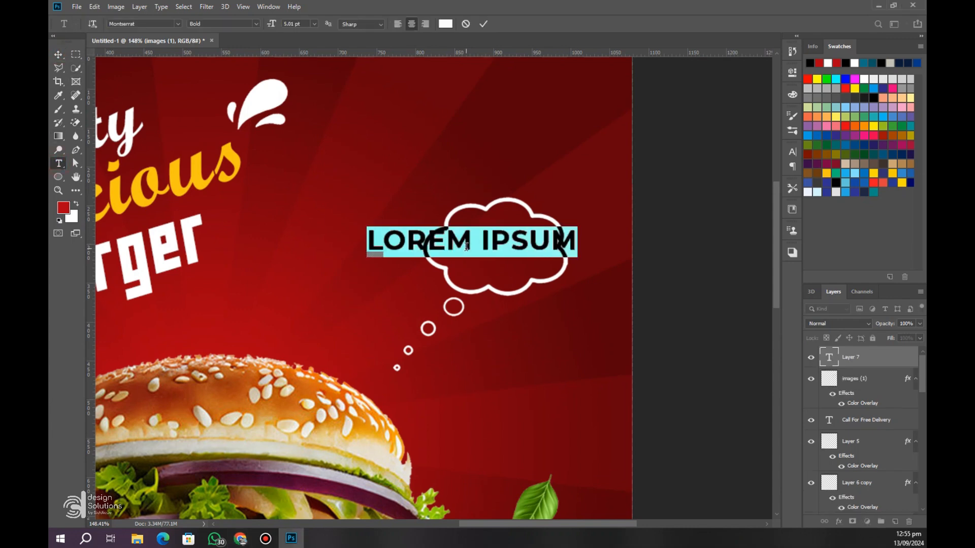
{"action": "type", "text": "$10"}
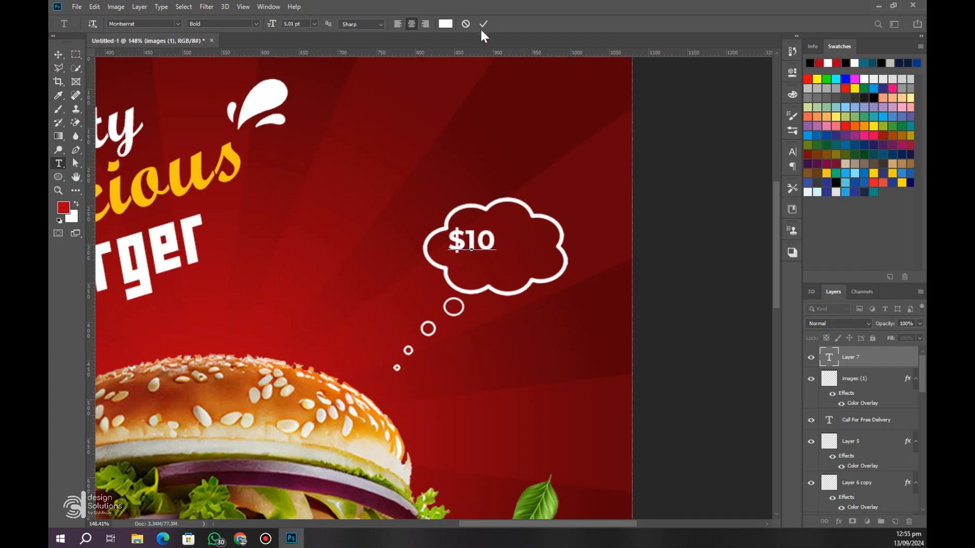
{"action": "left_click", "coordinate": [483, 24]}
{"action": "key", "text": "v"}
{"action": "left_click_drag", "start_coordinate": [504, 252], "coordinate": [525, 267]}
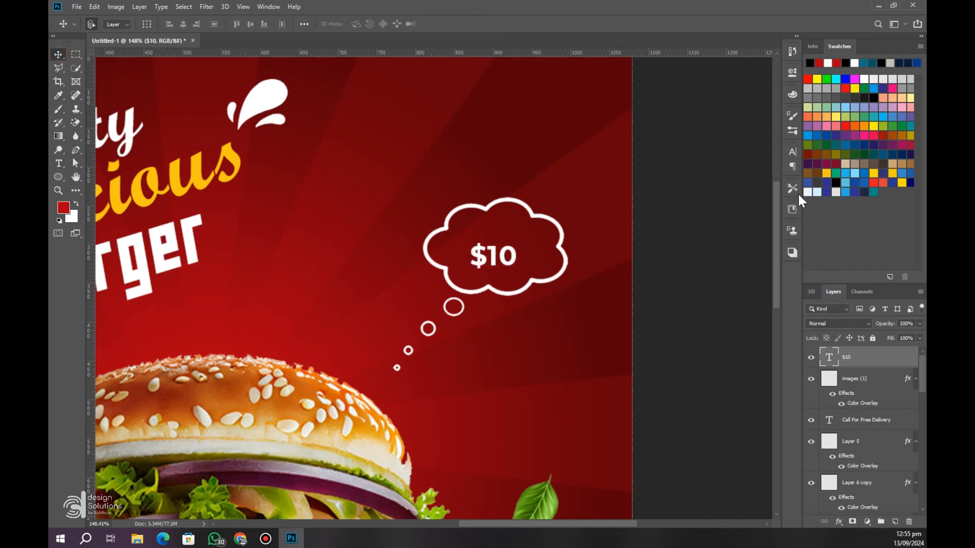
Set the "$10" text to Bebas Neue at 8.01 pt and reposition it in the lower part of the bubble
{"action": "left_click", "coordinate": [729, 168]}
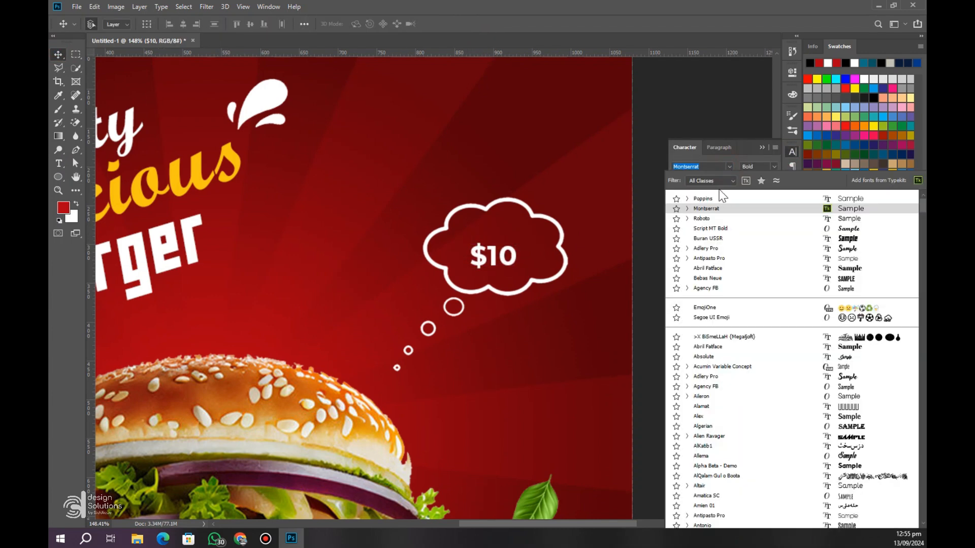
{"action": "left_click", "coordinate": [704, 277]}
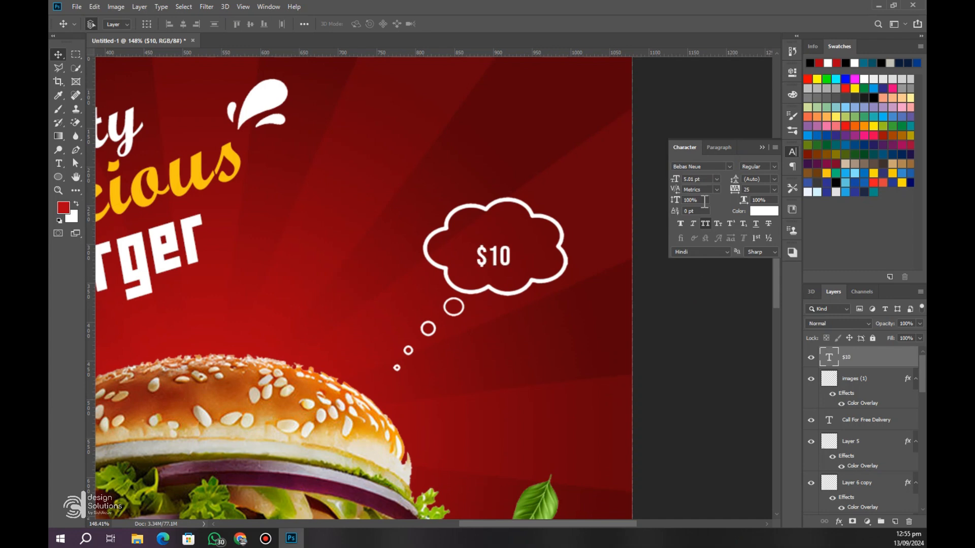
{"action": "mouse_move", "coordinate": [677, 178]}
{"action": "left_mouse_down"}
{"action": "mouse_move", "coordinate": [698, 180]}
{"action": "mouse_move", "coordinate": [676, 182]}
{"action": "left_mouse_up"}
{"action": "left_click_drag", "start_coordinate": [507, 248], "coordinate": [510, 254]}
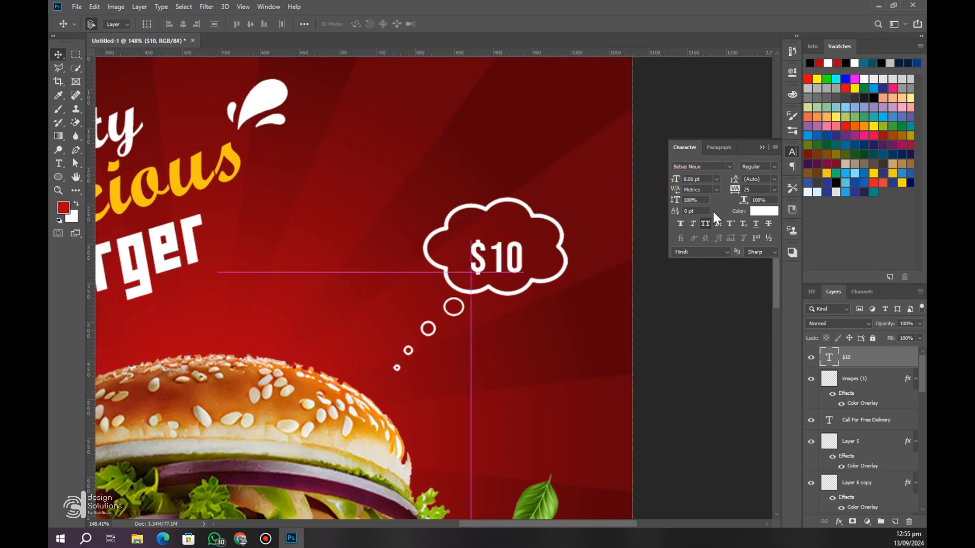
Colour the "$10" text with the yellow sampled from "Delicious" in the headline
{"action": "left_click", "coordinate": [761, 211]}
{"action": "left_click", "coordinate": [233, 170]}
{"action": "left_click", "coordinate": [763, 193]}
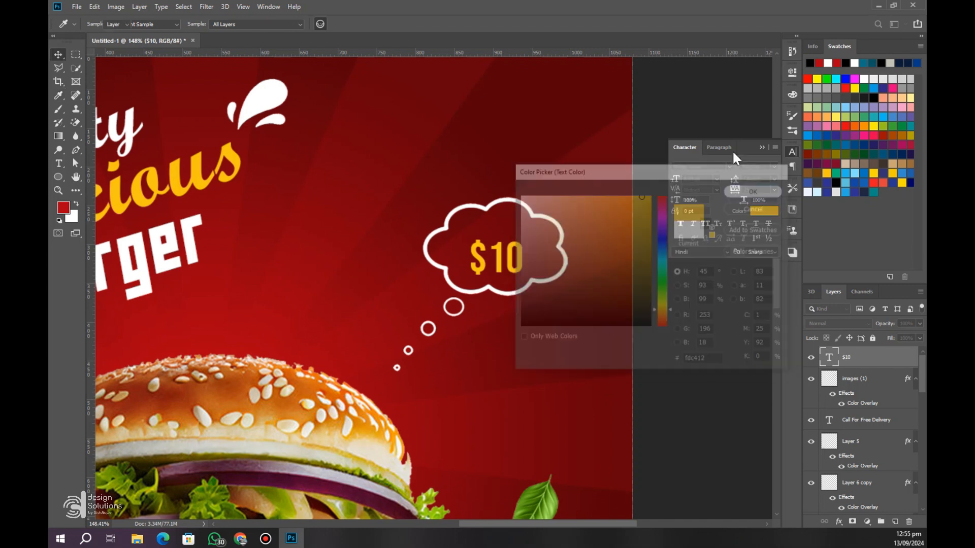
Duplicate the "$10" text upward inside the bubble and change the copy's wording to "only"
{"action": "left_click_drag", "start_coordinate": [500, 255], "coordinate": [500, 233]}
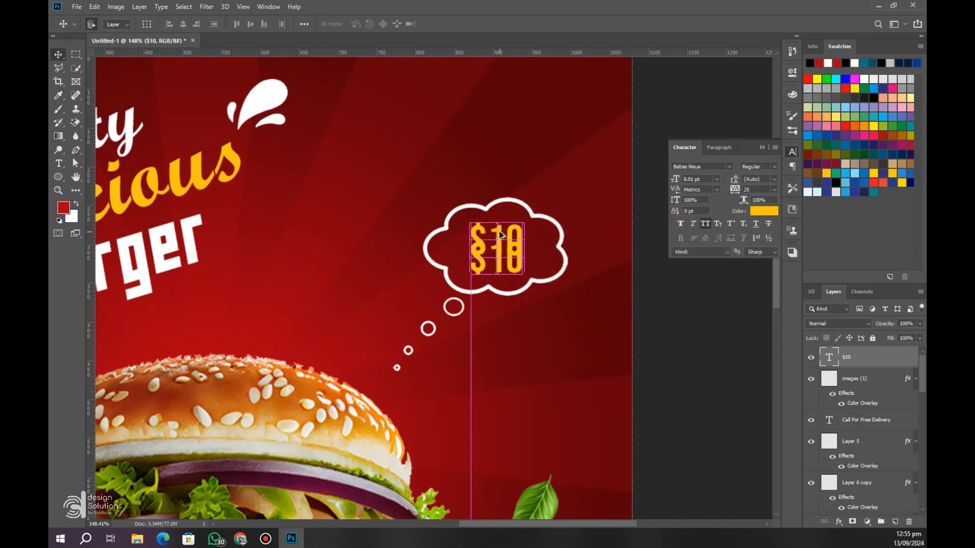
{"action": "double_click", "coordinate": [500, 233]}
{"action": "type", "text": "0nly"}
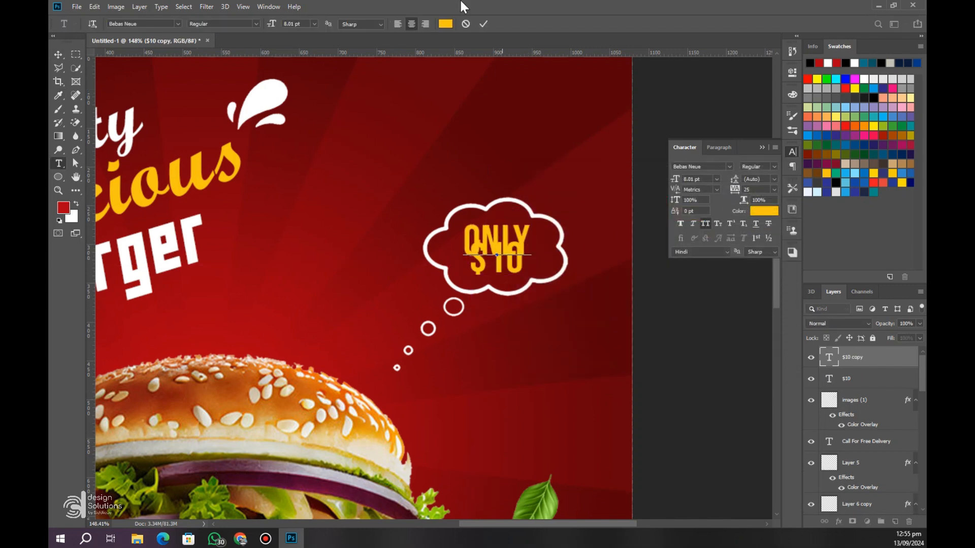
{"action": "left_click", "coordinate": [483, 24]}
{"action": "key", "text": "v"}
Reduce the "only" text to 4 pt, place it above "$10" in the bubble, and colour it white
{"action": "left_click", "coordinate": [716, 179]}
{"action": "left_click", "coordinate": [697, 198]}
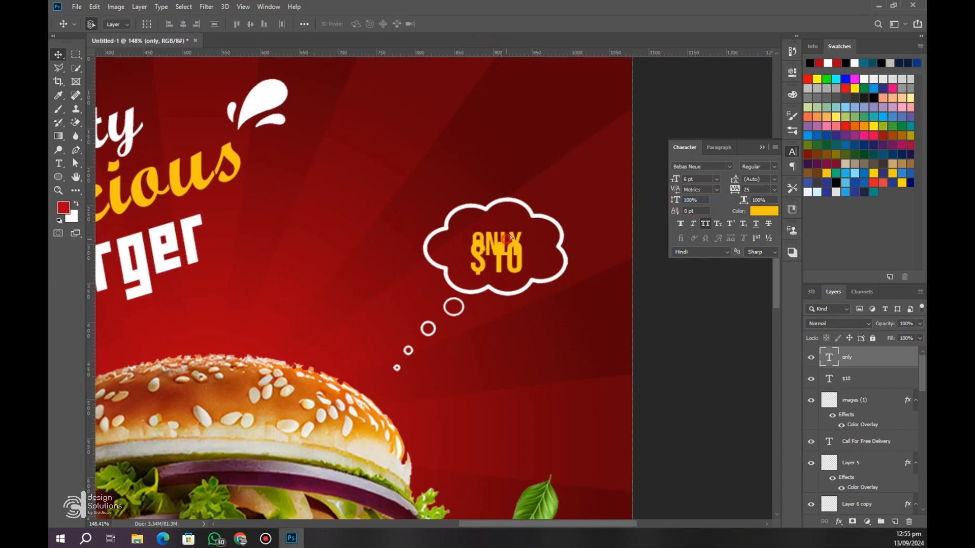
{"action": "left_click_drag", "start_coordinate": [515, 241], "coordinate": [517, 226]}
{"action": "left_click", "coordinate": [726, 167]}
{"action": "left_click", "coordinate": [726, 167]}
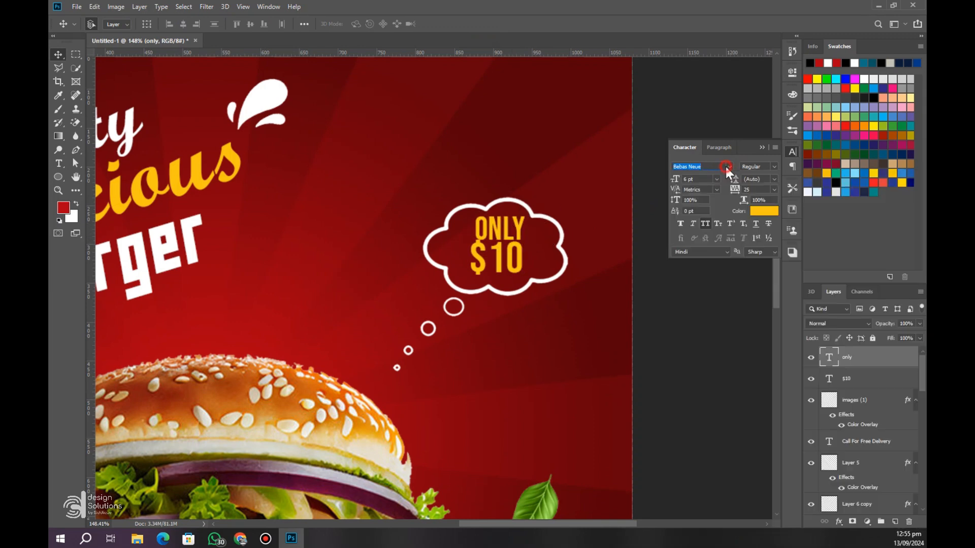
{"action": "left_click", "coordinate": [698, 178]}
{"action": "type", "text": "4"}
{"action": "key", "text": "Return"}
{"action": "left_click_drag", "start_coordinate": [514, 215], "coordinate": [514, 207]}
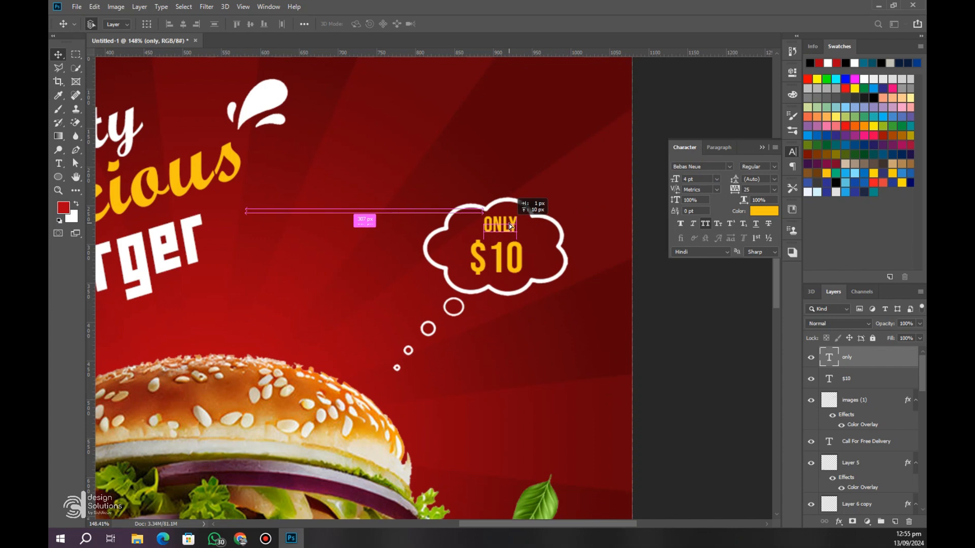
{"action": "left_click", "coordinate": [764, 211]}
{"action": "left_click", "coordinate": [737, 191]}
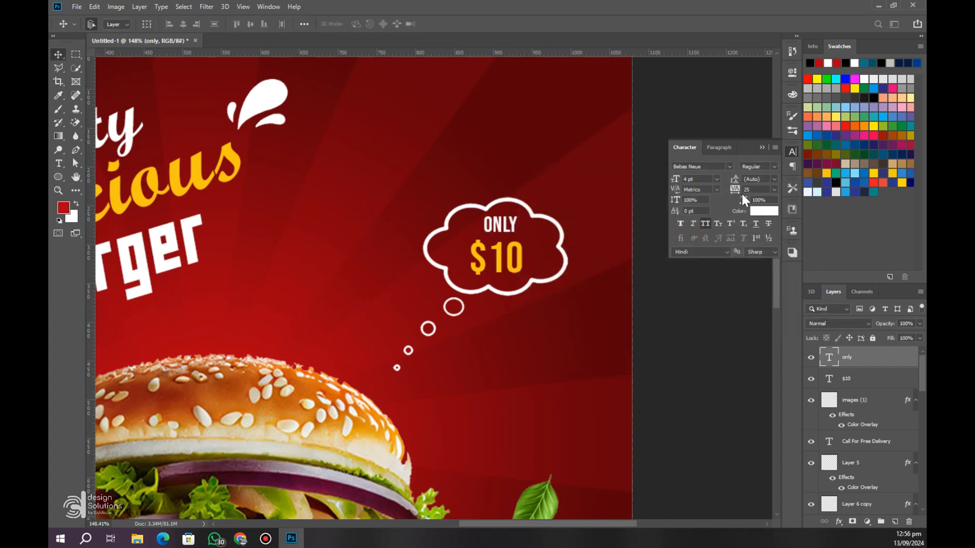
Enlarge the "only" text to 5 pt and nudge it down closer to "$10"
{"action": "left_click_drag", "start_coordinate": [735, 191], "coordinate": [770, 190]}
{"action": "left_click", "coordinate": [774, 189]}
{"action": "left_click", "coordinate": [756, 277]}
{"action": "left_click_drag", "start_coordinate": [511, 233], "coordinate": [507, 235]}
{"action": "key", "text": "Down"}
{"action": "key", "text": "Down"}
{"action": "key", "text": "Down"}
{"action": "key", "text": "Down"}
{"action": "key", "text": "Down"}
Shrink the swirl arrow to about 0.97%, rotate it to about 70°, and place it above the "ORDER NOW" button
{"action": "scroll", "coordinate": [411, 222], "scroll_direction": "down", "scroll_amount": 9}
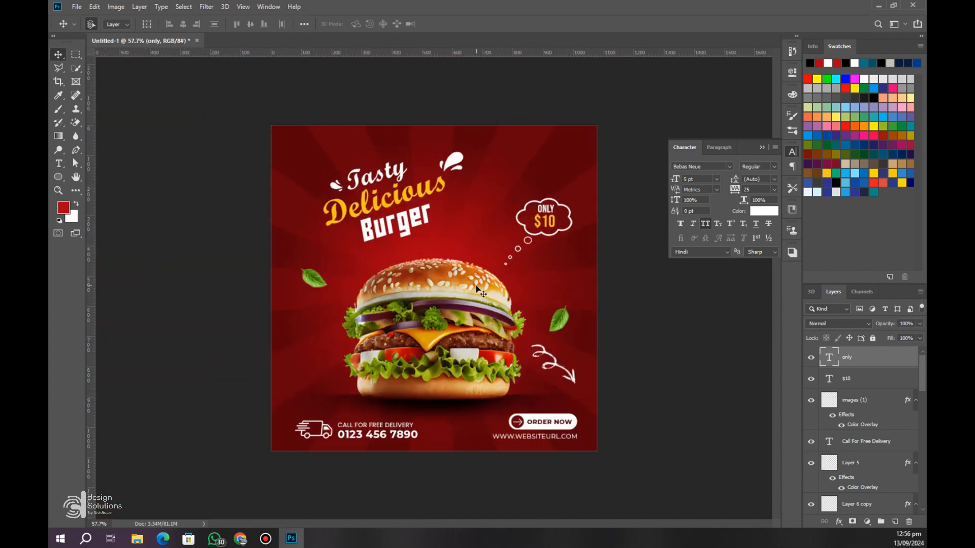
{"action": "left_click", "coordinate": [576, 386]}
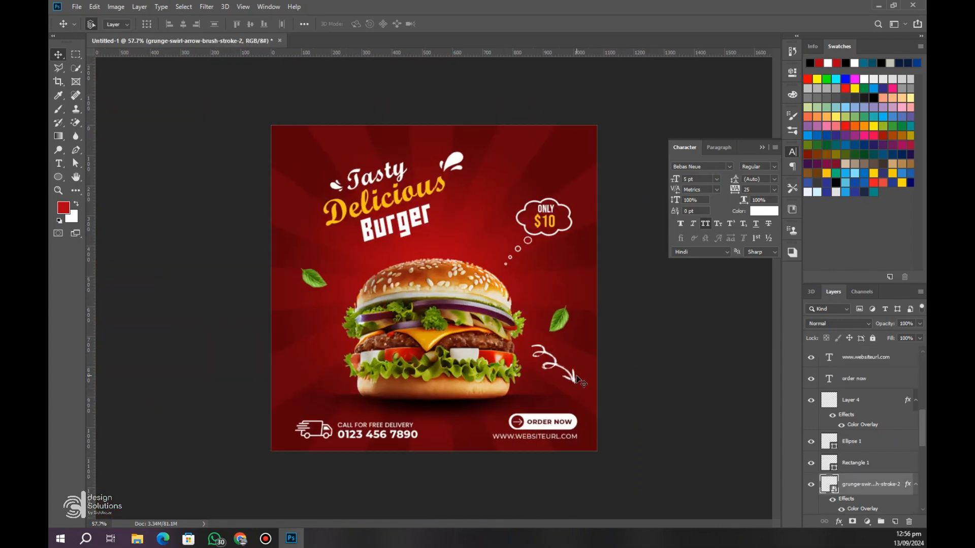
{"action": "key", "text": "ctrl+t"}
{"action": "left_click_drag", "start_coordinate": [556, 368], "coordinate": [543, 376]}
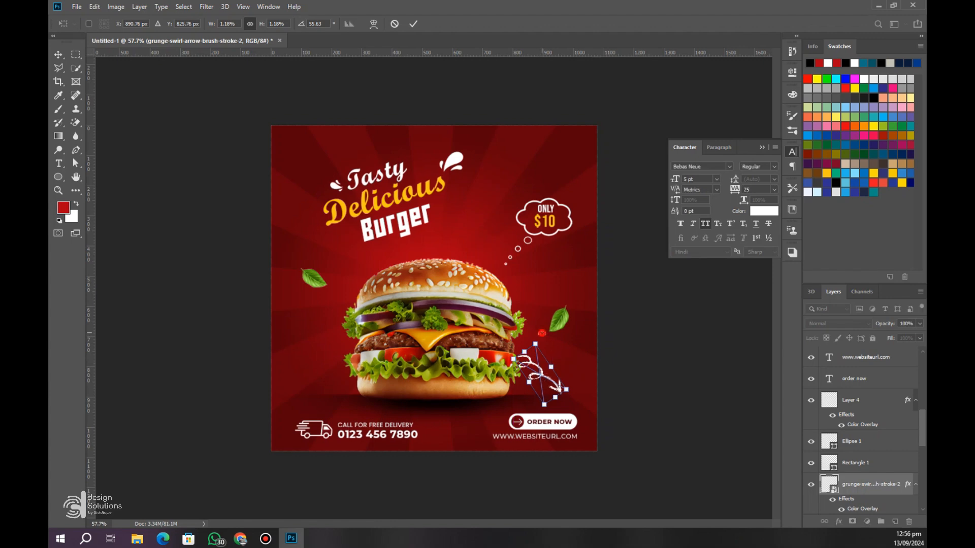
{"action": "left_click_drag", "start_coordinate": [539, 341], "coordinate": [547, 343]}
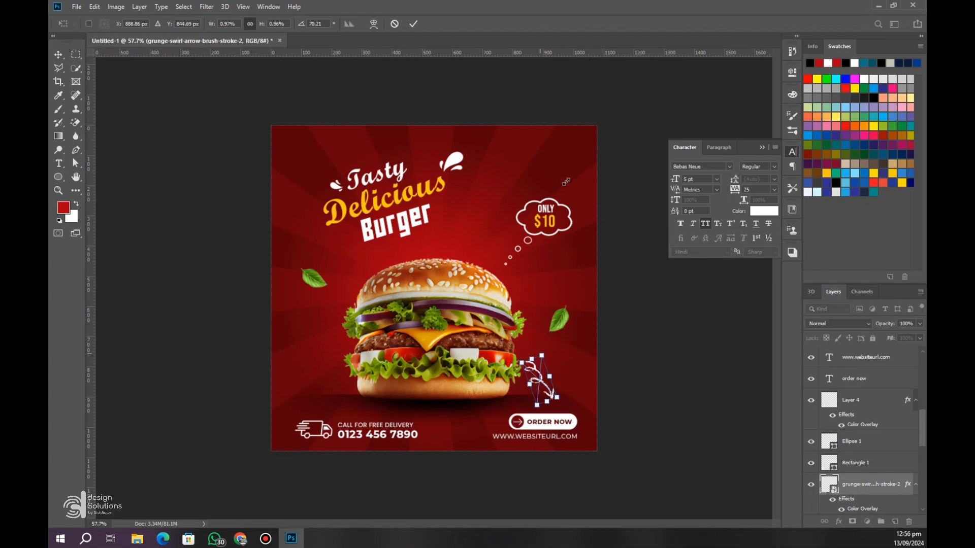
{"action": "left_click", "coordinate": [413, 24]}
{"action": "left_click", "coordinate": [300, 288]}
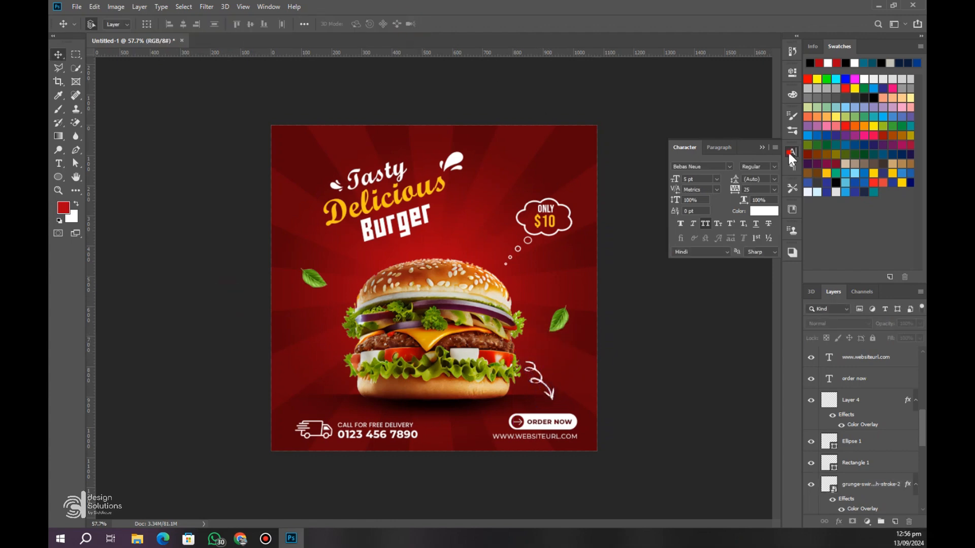
Unlock the sunburst layer "Layer 2" in the "bg" group and adjust its opacity
{"action": "left_click", "coordinate": [792, 152]}
{"action": "scroll", "coordinate": [875, 445], "scroll_direction": "down", "scroll_amount": 5}
{"action": "scroll", "coordinate": [875, 445], "scroll_direction": "down", "scroll_amount": 1}
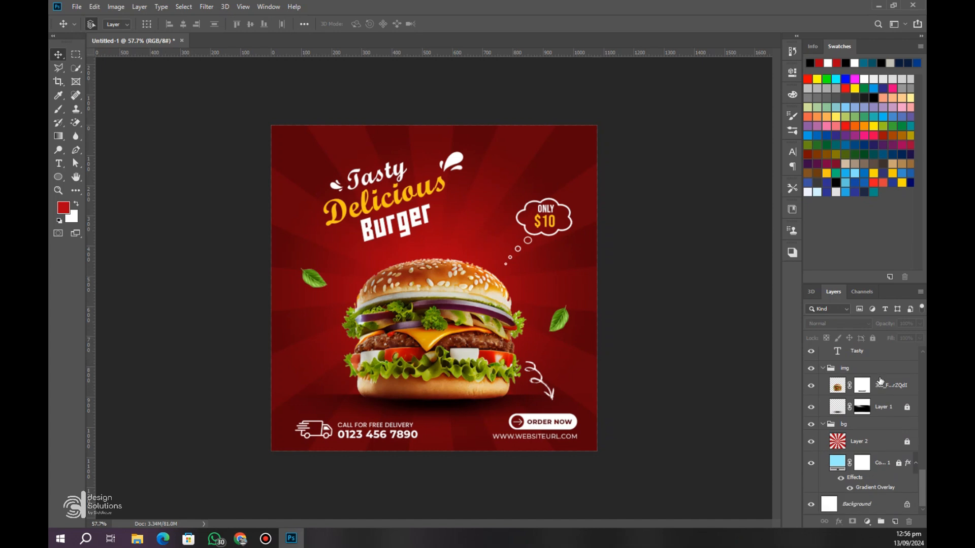
{"action": "left_click", "coordinate": [907, 442]}
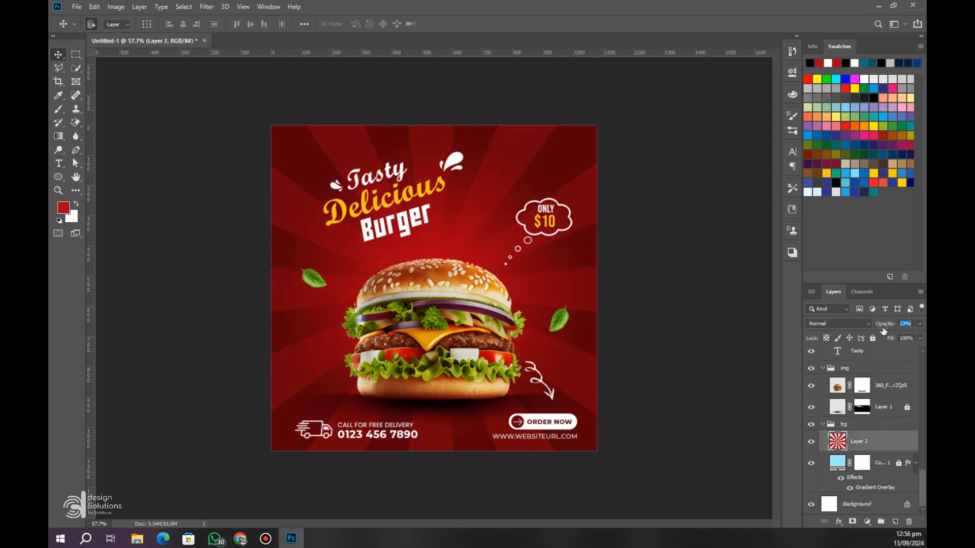
{"action": "left_click", "coordinate": [251, 207]}
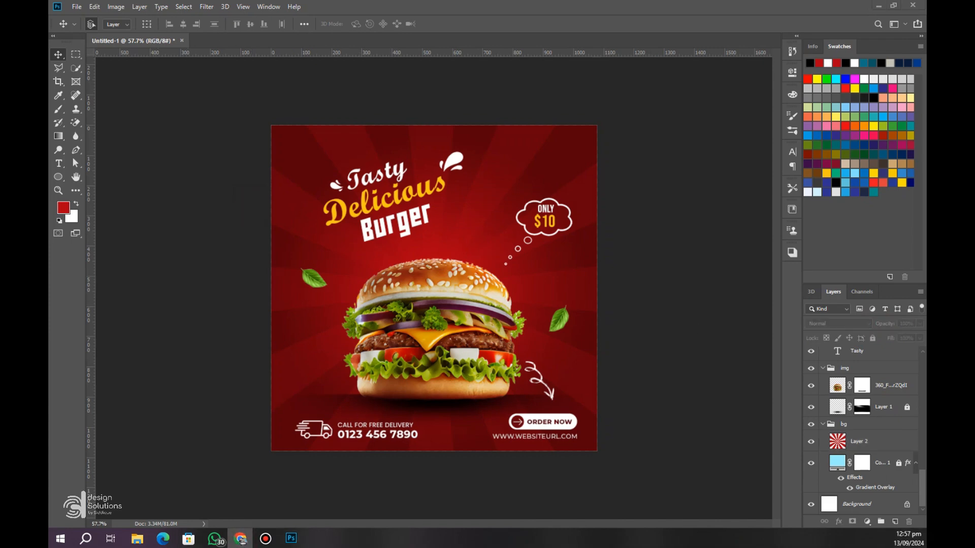
Paste the copied grey wall texture above the sunburst layer and scale it to the poster's full height
{"action": "left_click", "coordinate": [865, 445]}
{"action": "key", "text": "ctrl+v"}
{"action": "key", "text": "ctrl+t"}
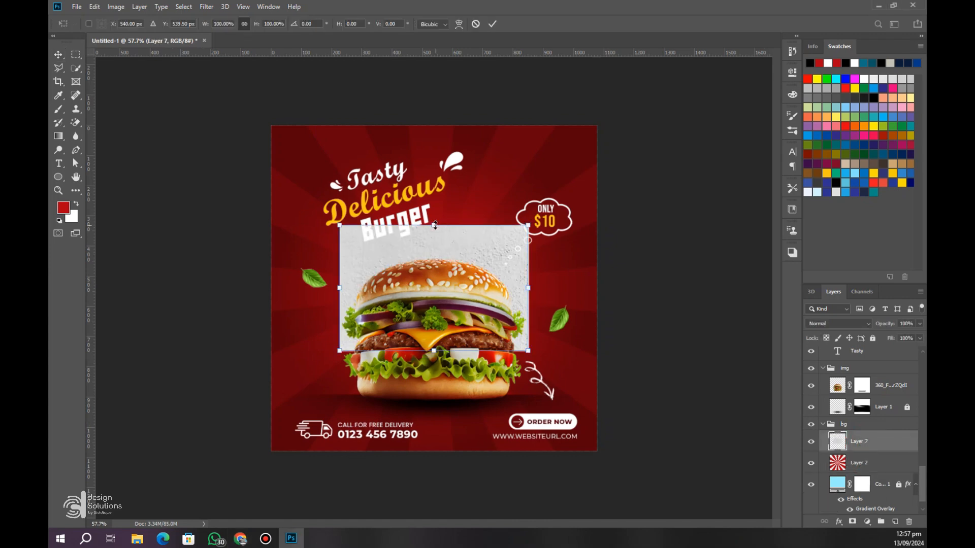
{"action": "left_click_drag", "start_coordinate": [434, 226], "coordinate": [434, 124]}
{"action": "left_click_drag", "start_coordinate": [434, 350], "coordinate": [433, 450]}
{"action": "left_click", "coordinate": [492, 24]}
Set the wall texture layer to the Multiply blend mode at 40% opacity
{"action": "left_click", "coordinate": [863, 322]}
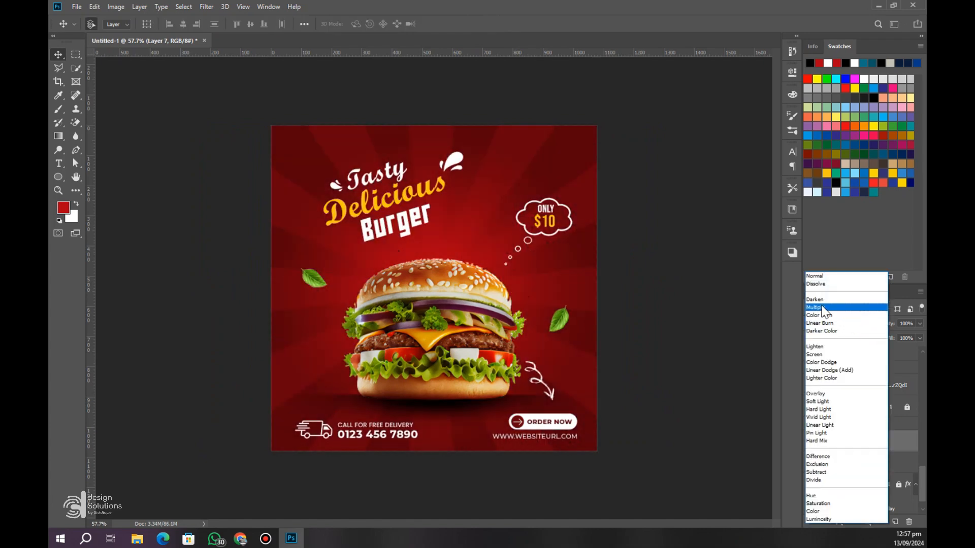
{"action": "left_click", "coordinate": [824, 308]}
{"action": "key", "text": "5"}
{"action": "key", "text": "3"}
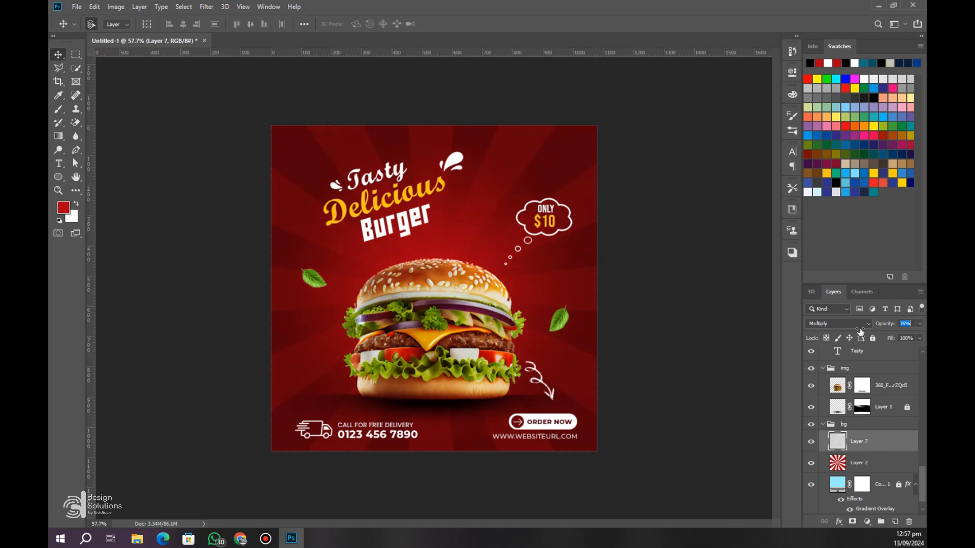
Scale the wall texture down to about 68% from its top edge so it roughly matches the poster's width
{"action": "key", "text": "ctrl+t"}
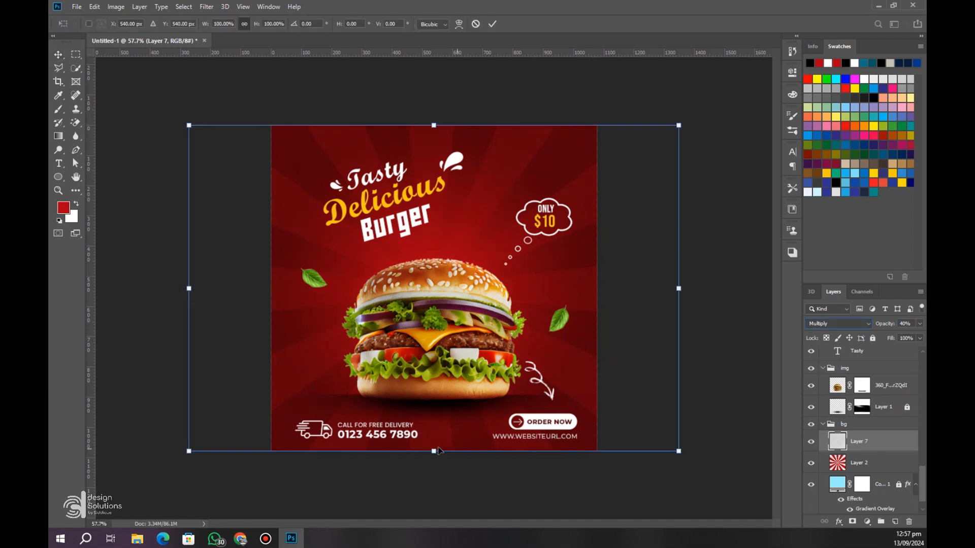
{"action": "left_click_drag", "start_coordinate": [434, 456], "coordinate": [449, 344]}
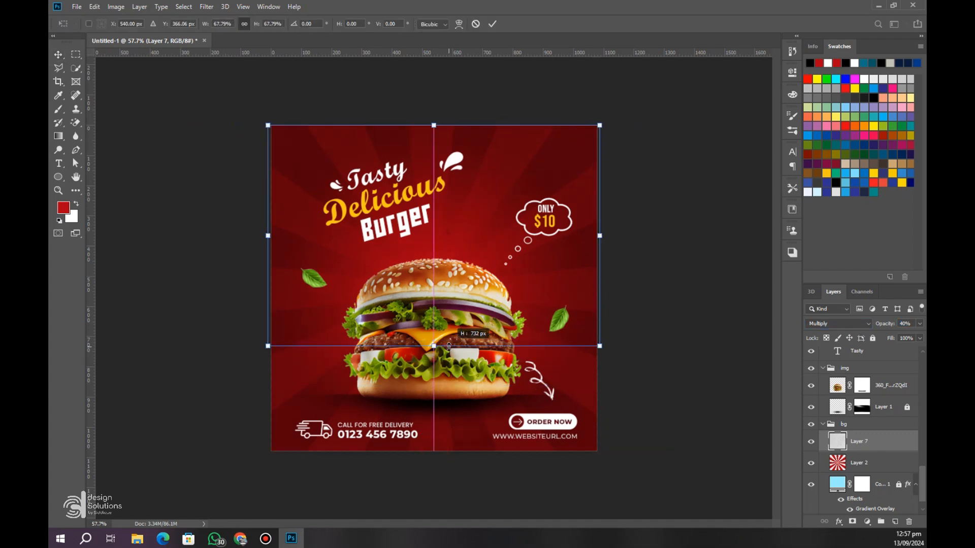
{"action": "left_click", "coordinate": [492, 24]}
Duplicate the wall texture layer and move the copy down over the poster's lower part
{"action": "key", "text": "ctrl+j"}
{"action": "key", "text": "ctrl+t"}
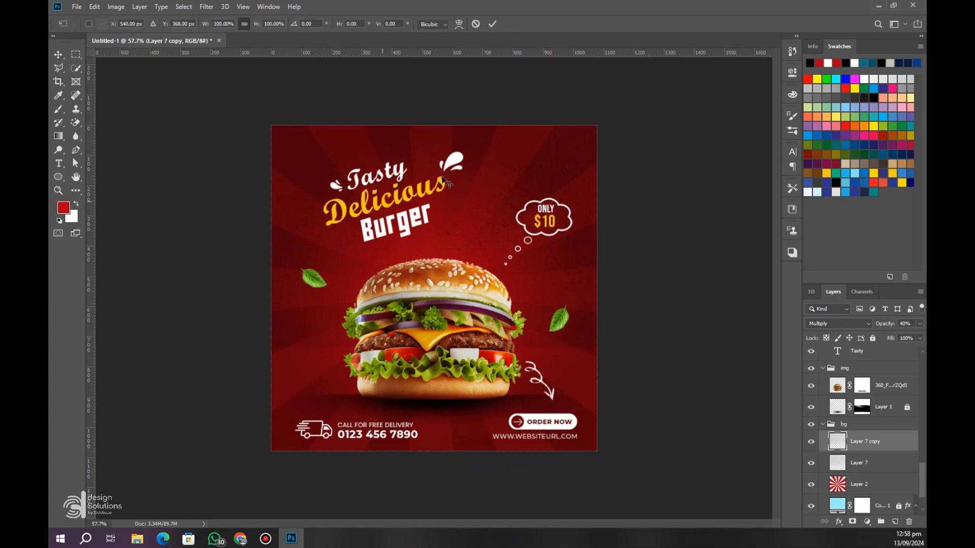
{"action": "left_click_drag", "start_coordinate": [428, 187], "coordinate": [441, 403]}
{"action": "key", "text": "Return"}
Lock all properties of the bg group that holds the sunburst and wall texture layers, and deselect it
{"action": "left_click", "coordinate": [855, 426]}
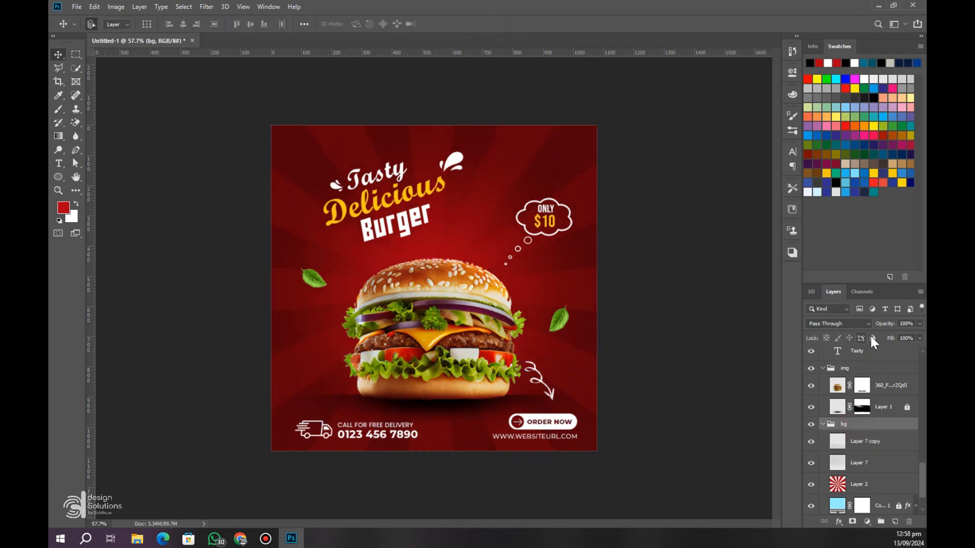
{"action": "left_click", "coordinate": [872, 338]}
{"action": "left_click", "coordinate": [250, 280]}
{"action": "scroll", "coordinate": [250, 281], "scroll_direction": "up", "scroll_amount": 3}
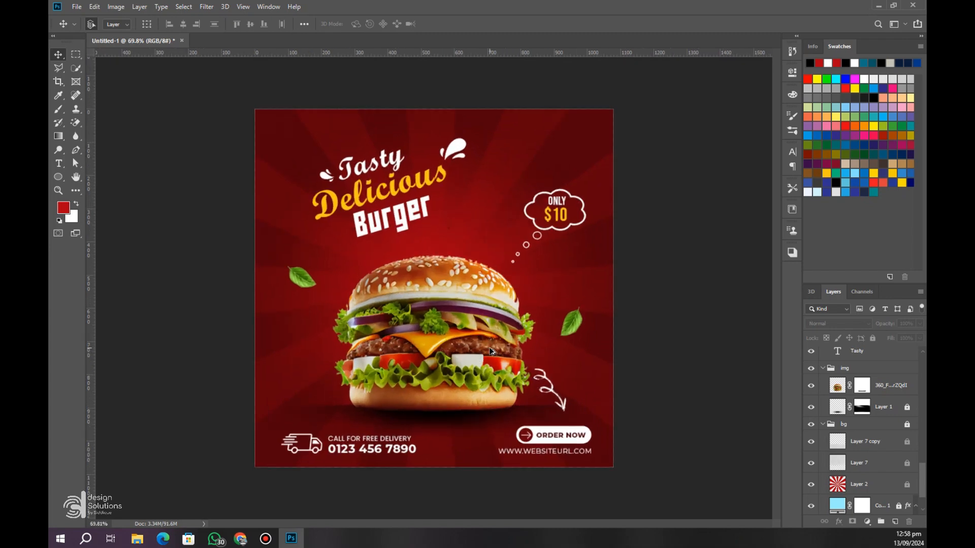
Save the document as the Photoshop file "Burger Social Media Post" in the behance > post design folder on New Volume (E:)
{"action": "left_click", "coordinate": [76, 6]}
{"action": "left_click", "coordinate": [92, 111]}
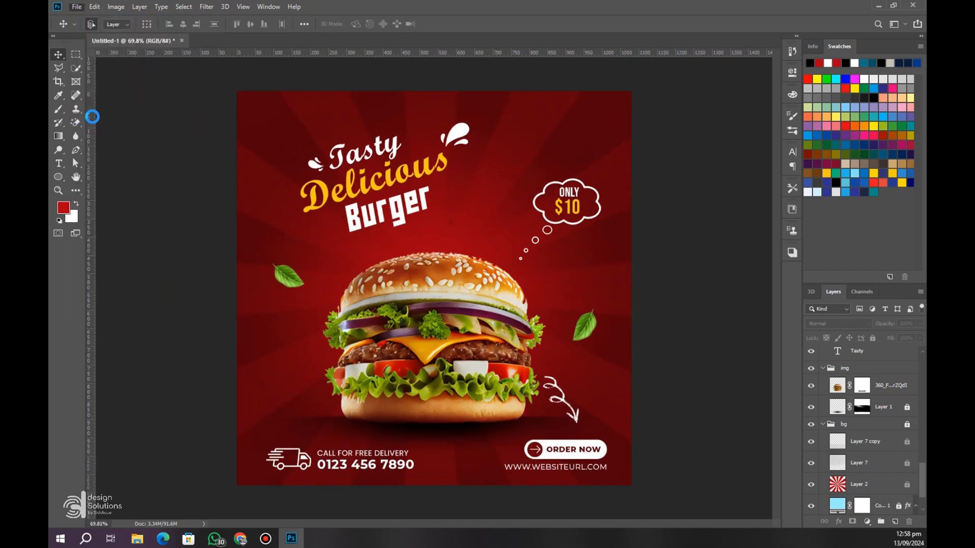
{"action": "left_click", "coordinate": [104, 325]}
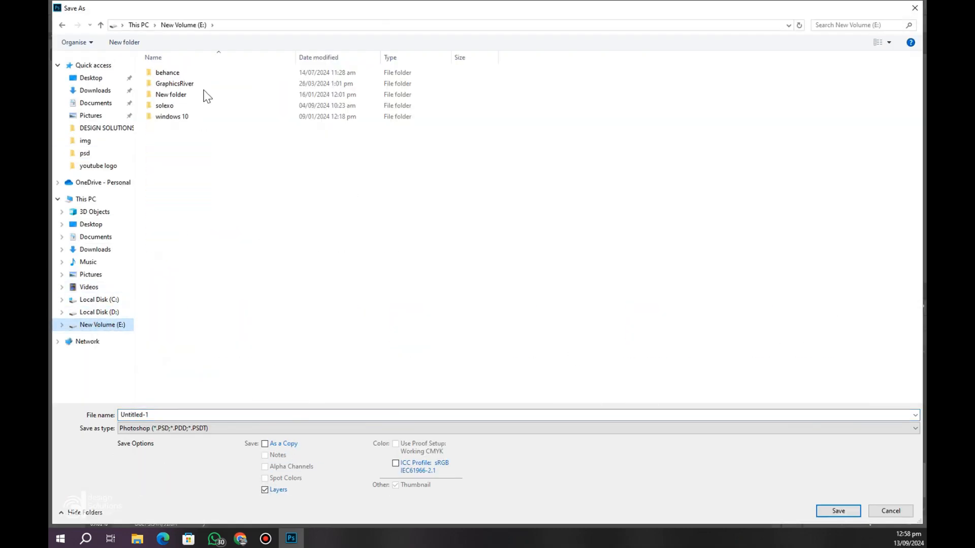
{"action": "double_click", "coordinate": [162, 72]}
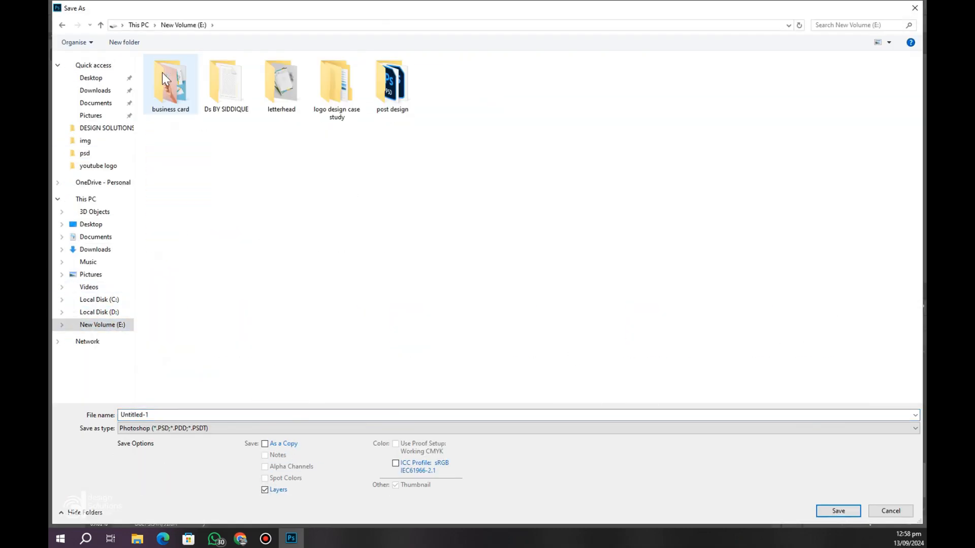
{"action": "double_click", "coordinate": [394, 83]}
{"action": "left_click", "coordinate": [177, 414]}
{"action": "type", "text": "Burger Social Media Post"}
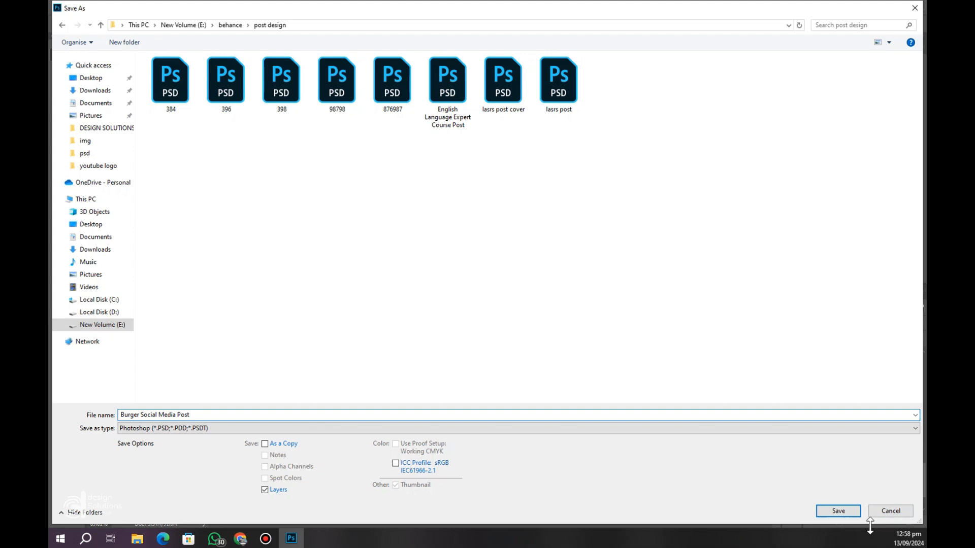
{"action": "key", "text": "Return"}
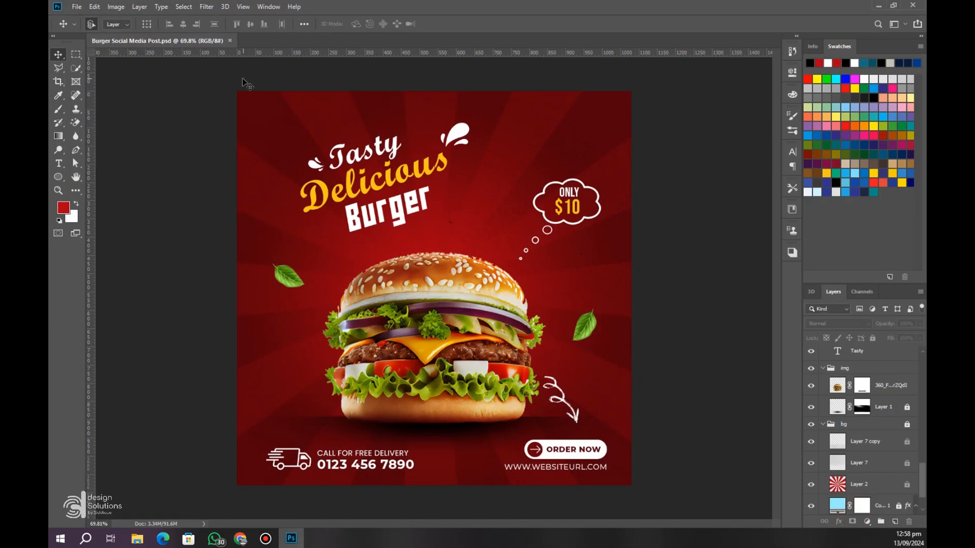
Group the "only" and "$10" text layers with the thought bubble image layer
{"action": "key", "text": "alt+Tab"}
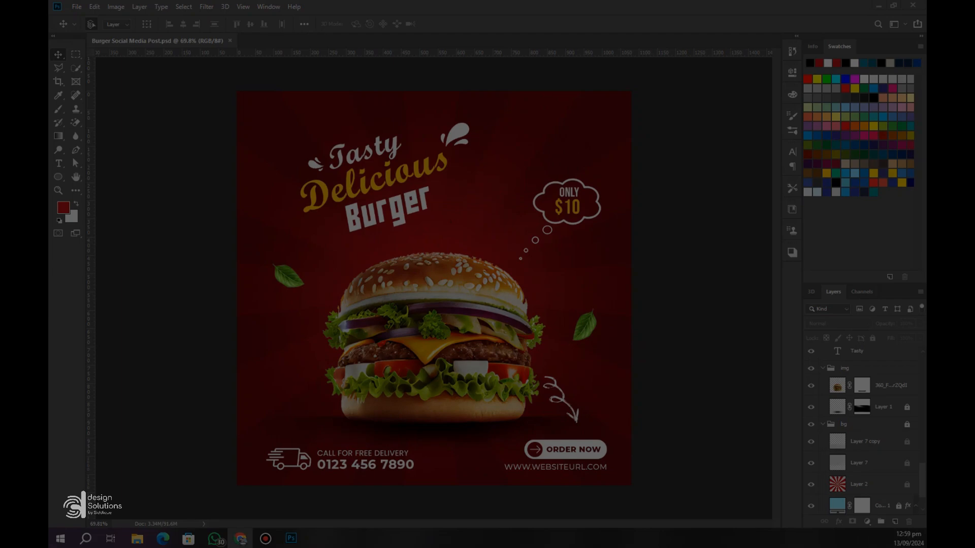
{"action": "scroll", "coordinate": [873, 412], "scroll_direction": "up", "scroll_amount": 10}
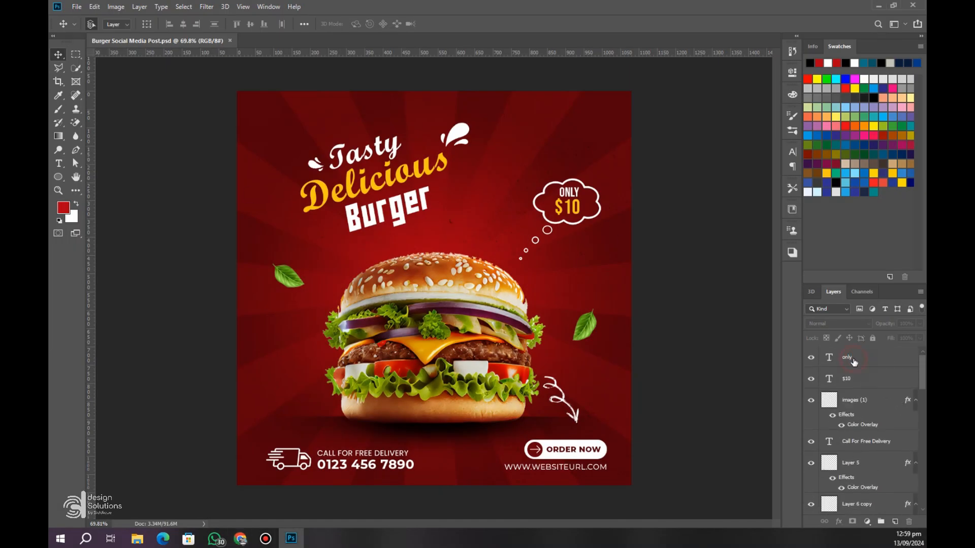
{"action": "left_click", "coordinate": [853, 359]}
{"action": "left_click", "coordinate": [855, 405], "text": "shift"}
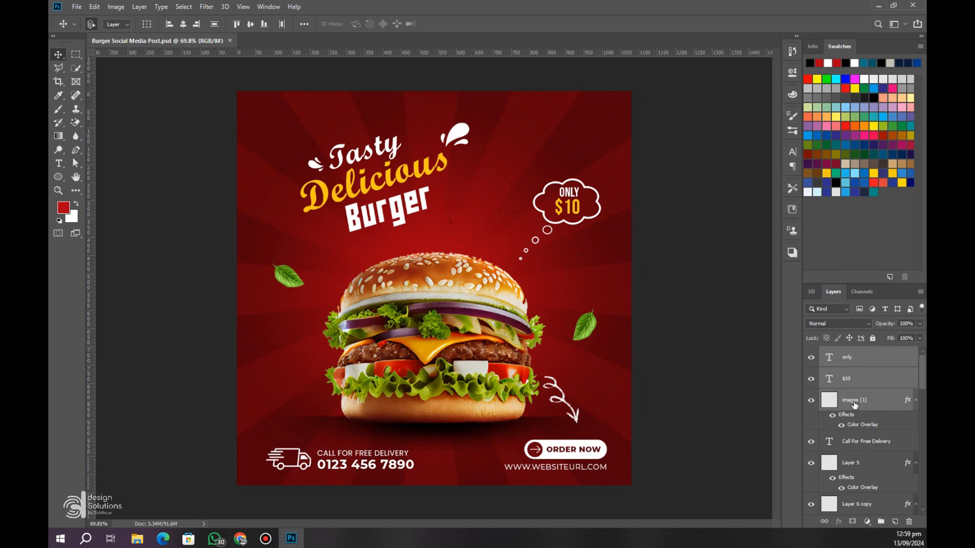
{"action": "key", "text": "ctrl+g"}
Group the "Call For Free Delivery" text, the delivery truck icon layer and the phone number text, checking layer visibility to identify the icon
{"action": "left_click", "coordinate": [854, 374]}
{"action": "scroll", "coordinate": [857, 396], "scroll_direction": "down", "scroll_amount": 1}
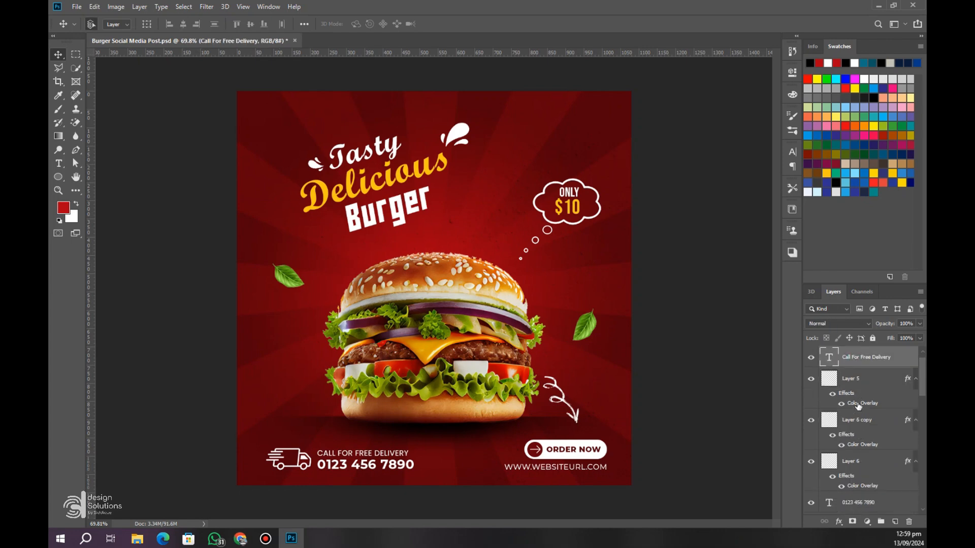
{"action": "left_click", "coordinate": [812, 422]}
{"action": "left_click", "coordinate": [810, 461]}
{"action": "left_click", "coordinate": [811, 462]}
{"action": "left_click", "coordinate": [811, 379]}
{"action": "left_click", "coordinate": [811, 379]}
{"action": "left_click", "coordinate": [863, 382], "text": "ctrl"}
{"action": "scroll", "coordinate": [858, 406], "scroll_direction": "down", "scroll_amount": 1}
{"action": "left_click", "coordinate": [853, 489], "text": "ctrl"}
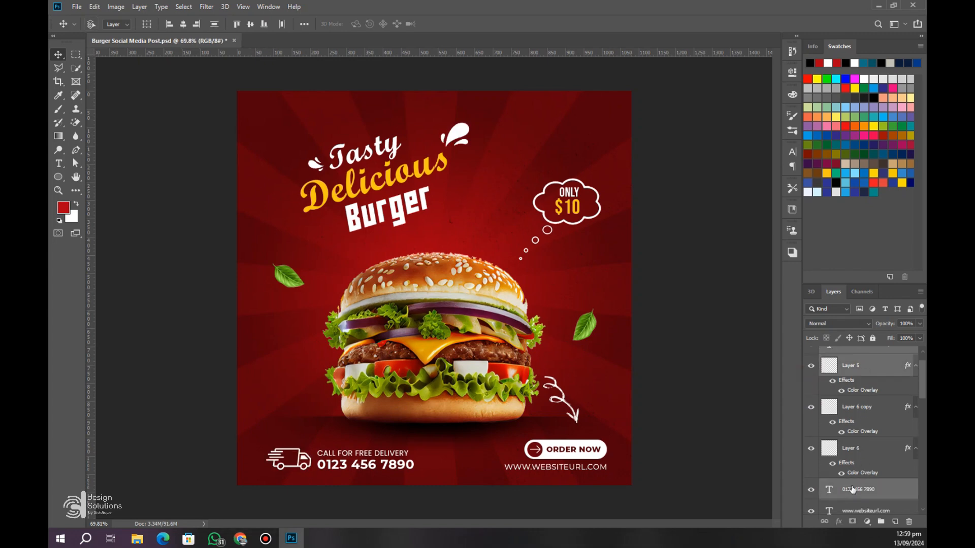
{"action": "key", "text": "ctrl+g"}
Group the remaining loose layers from Layer 6 copy down to just above the headline text group
{"action": "left_click", "coordinate": [852, 387]}
{"action": "scroll", "coordinate": [849, 407], "scroll_direction": "down", "scroll_amount": 5}
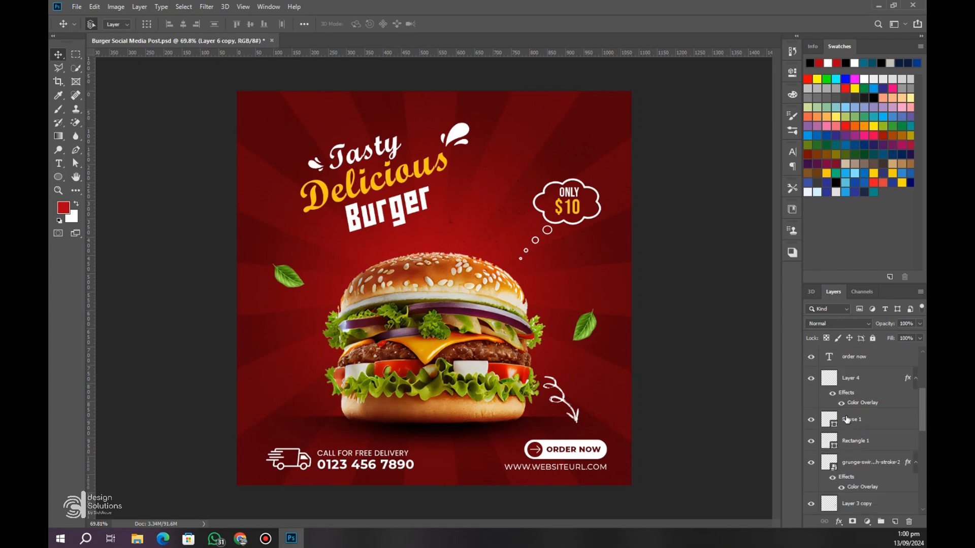
{"action": "left_click", "coordinate": [847, 453], "text": "shift"}
{"action": "key", "text": "ctrl+g"}
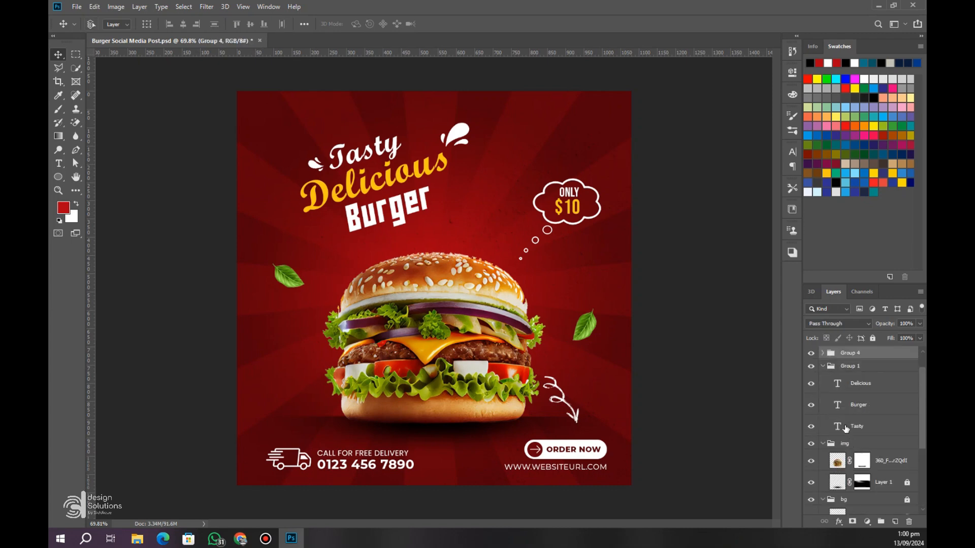
Paste the copied food logo above all groups and move it to the poster's upper-right corner, above the thought bubble
{"action": "scroll", "coordinate": [849, 406], "scroll_direction": "up", "scroll_amount": 3}
{"action": "left_click", "coordinate": [851, 354]}
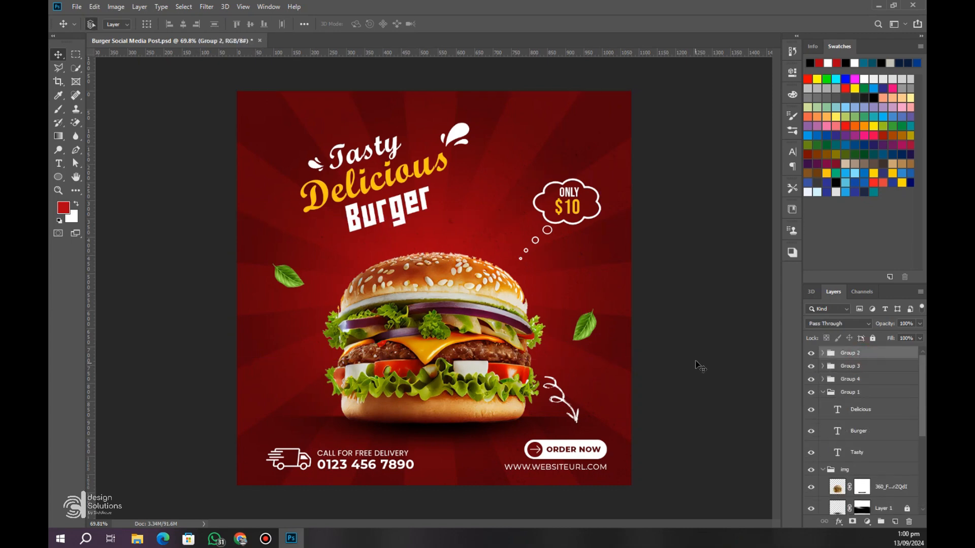
{"action": "key", "text": "ctrl+v"}
{"action": "left_click_drag", "start_coordinate": [490, 220], "coordinate": [644, 68]}
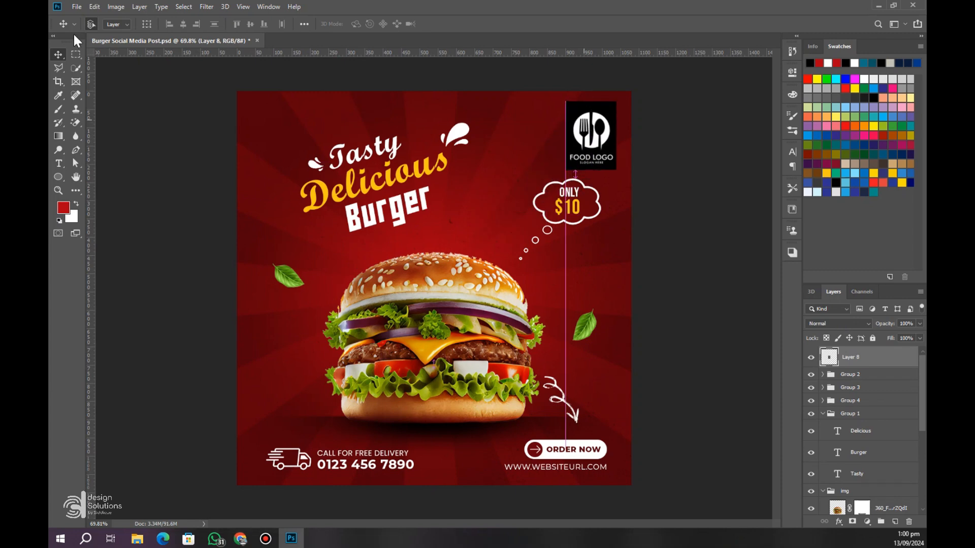
Remove the food logo's black background with the Magic Eraser and set its layer to the Lighten blend mode
{"action": "left_click", "coordinate": [76, 122]}
{"action": "left_click", "coordinate": [612, 149]}
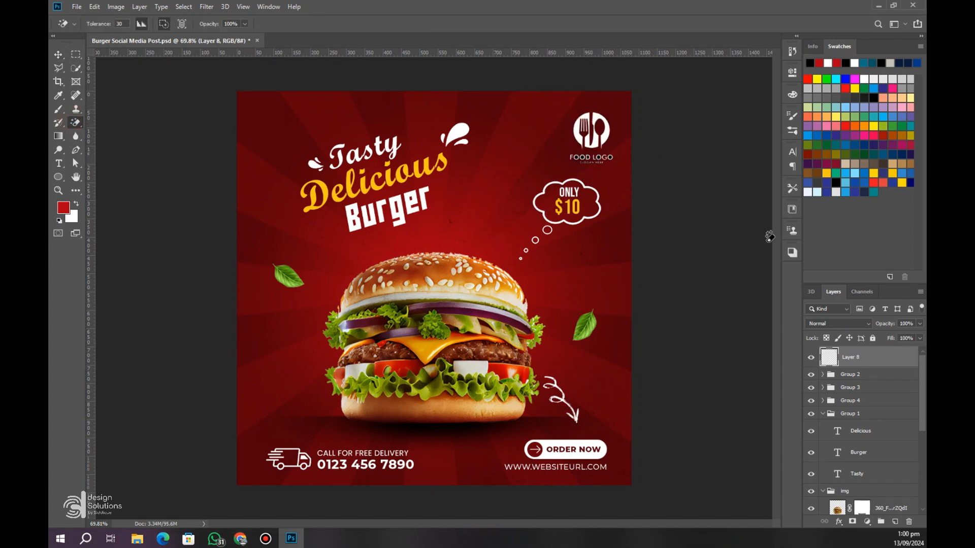
{"action": "left_click", "coordinate": [838, 323]}
{"action": "left_click", "coordinate": [825, 347]}
Scale the food logo down slightly and reposition it centrally above the thought bubble
{"action": "left_click", "coordinate": [58, 54]}
{"action": "key", "text": "ctrl+t"}
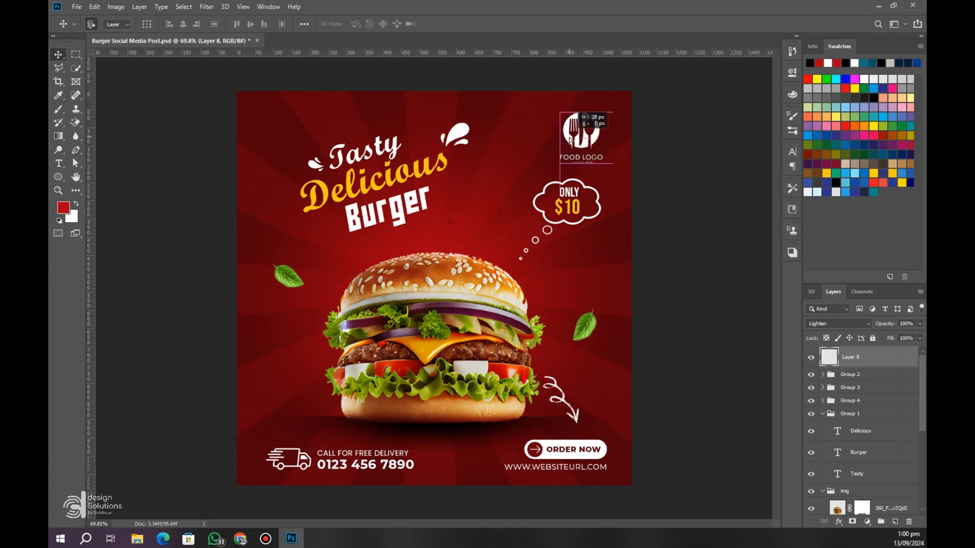
{"action": "left_click_drag", "start_coordinate": [581, 163], "coordinate": [584, 154]}
{"action": "left_click_drag", "start_coordinate": [583, 134], "coordinate": [590, 135]}
{"action": "left_click", "coordinate": [492, 25]}
{"action": "left_click", "coordinate": [203, 171]}
Save a JPEG copy named "Burger Social Media Post" in the post design folder at quality 12 (Maximum), Baseline Optimized
{"action": "left_click", "coordinate": [81, 5]}
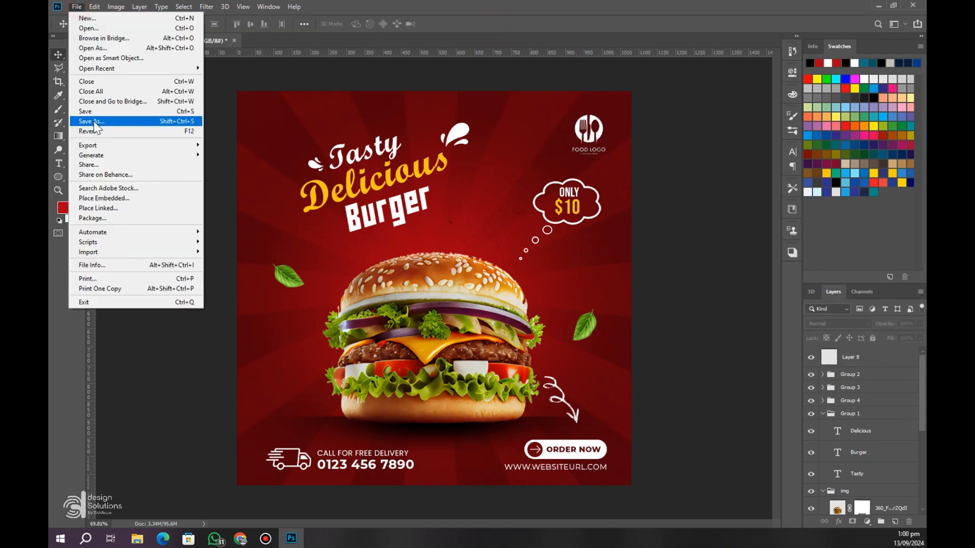
{"action": "left_click", "coordinate": [93, 120]}
{"action": "left_click", "coordinate": [148, 428]}
{"action": "left_click", "coordinate": [133, 323]}
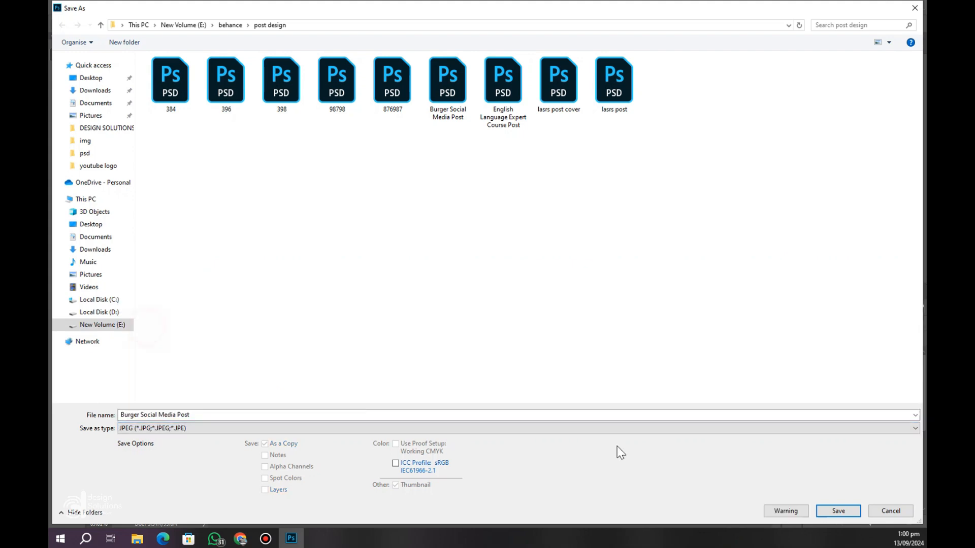
{"action": "left_click", "coordinate": [823, 509]}
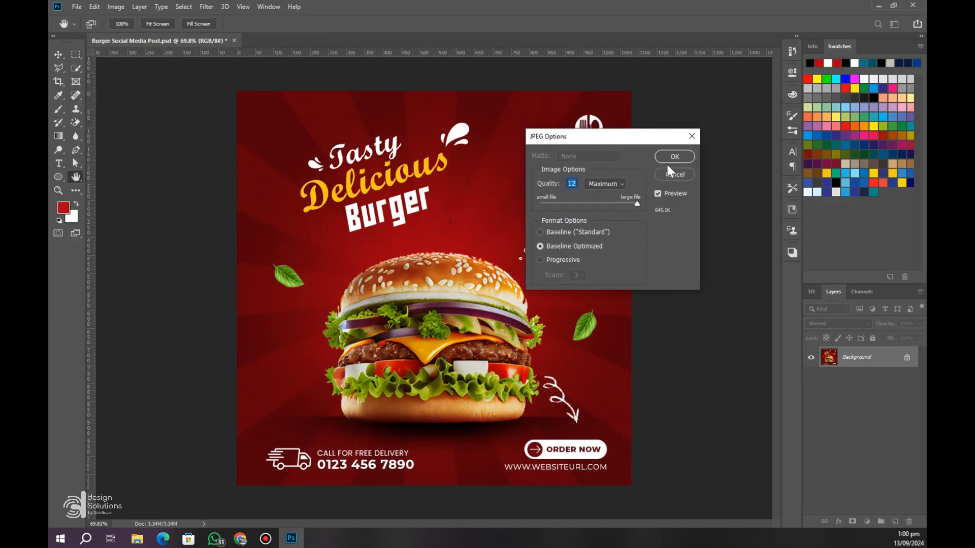
{"action": "left_click", "coordinate": [674, 157]}
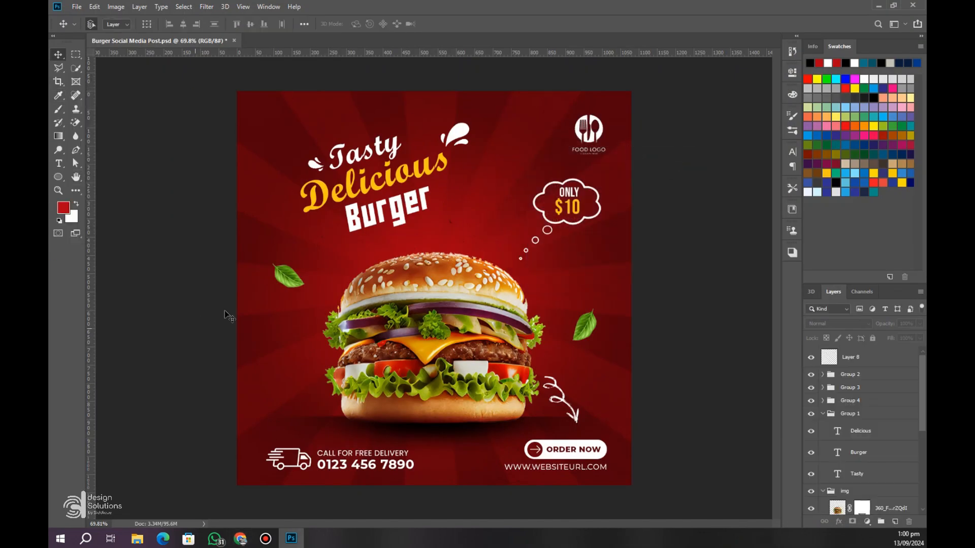